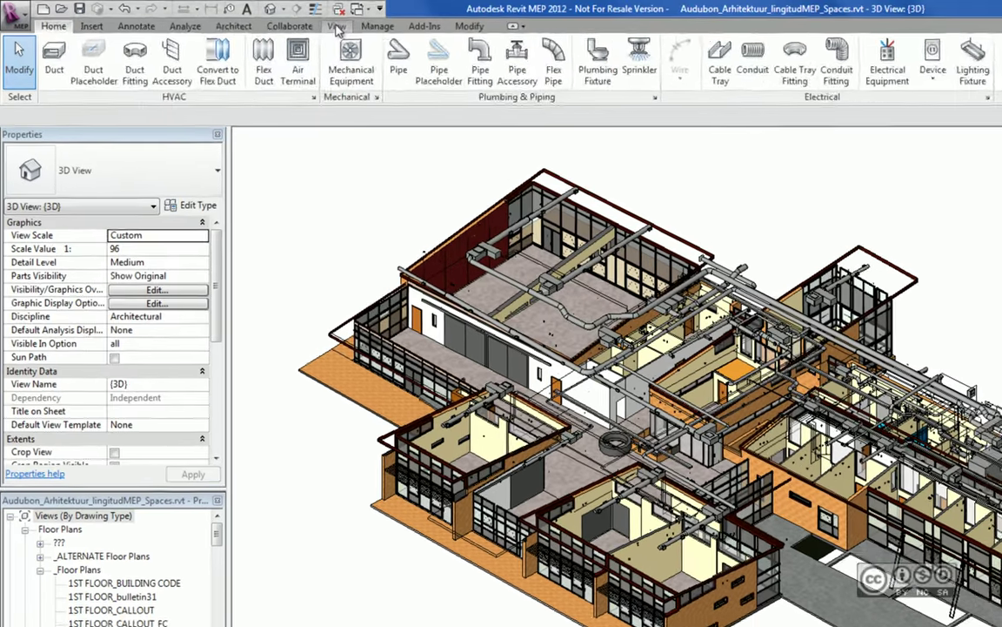
Step: Start a View List schedule from the View tab, then cancel it
left_click(338, 27)
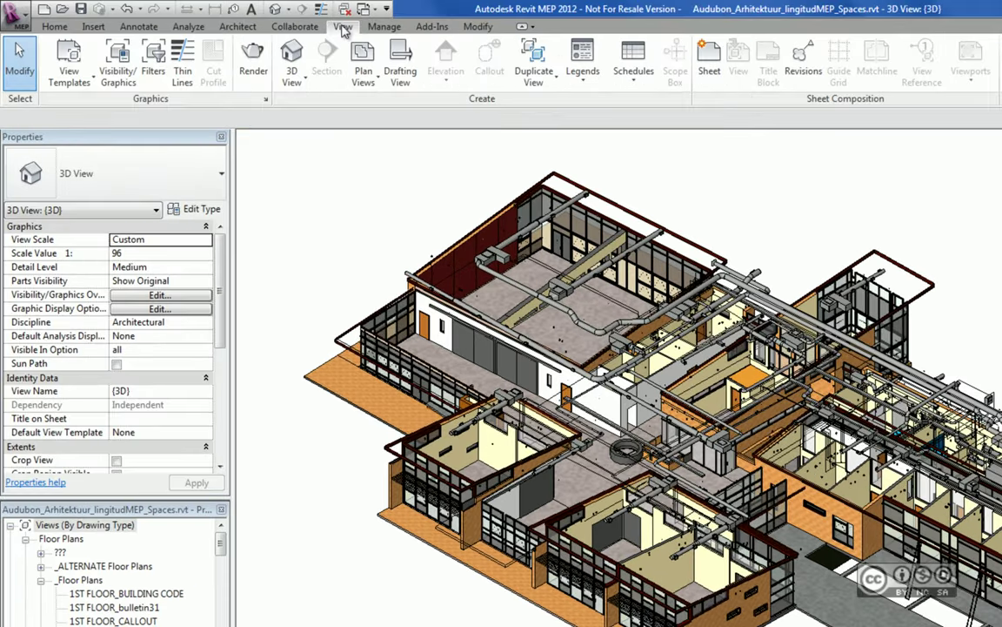
left_click(638, 75)
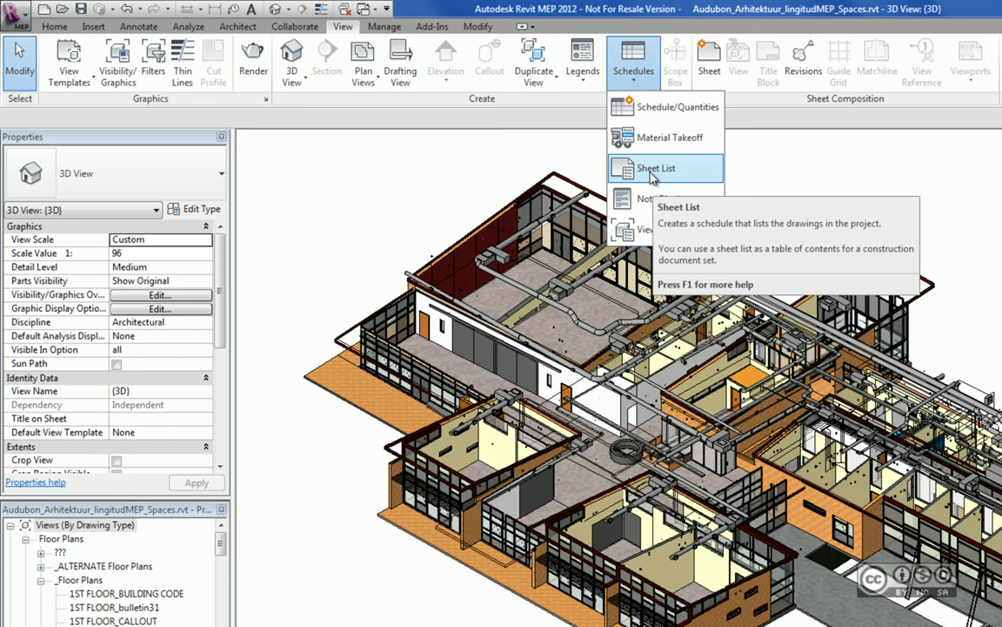
left_click(644, 226)
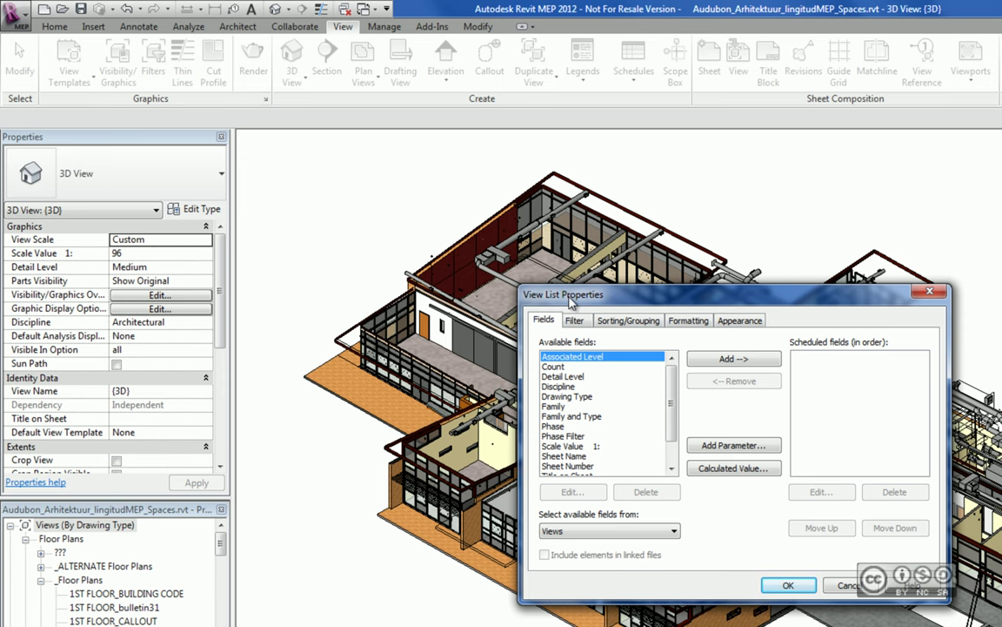
key("Escape")
Step: Start a new Schedule/Quantities schedule instead
left_click(633, 71)
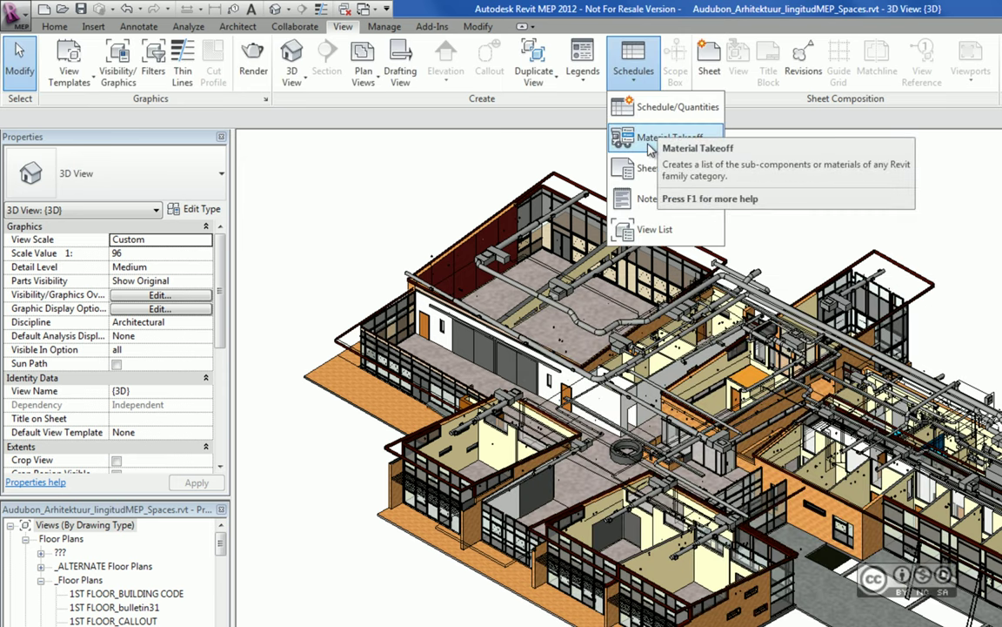
left_click(644, 107)
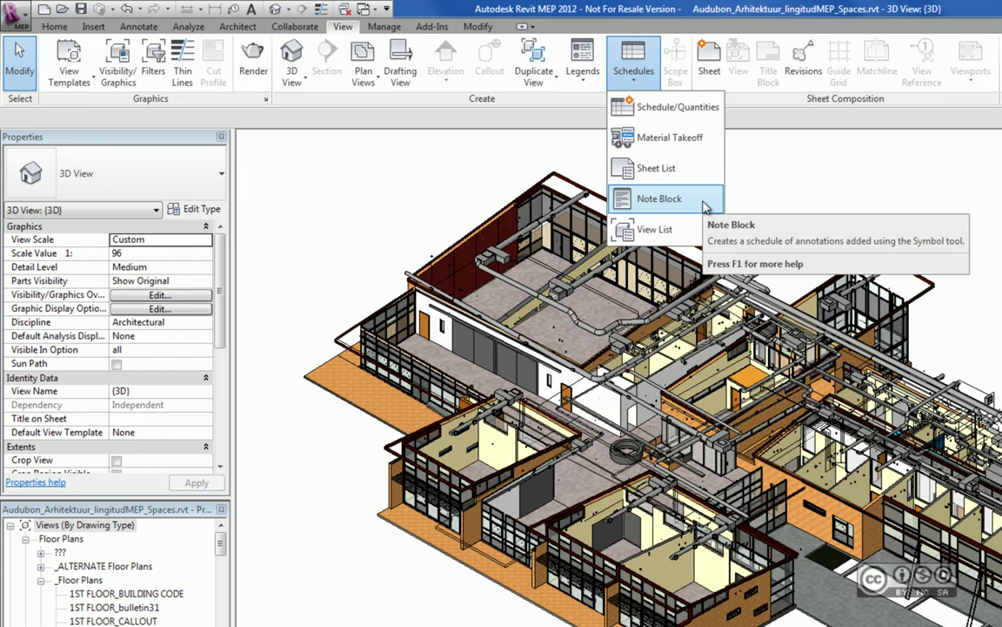
left_click(705, 207)
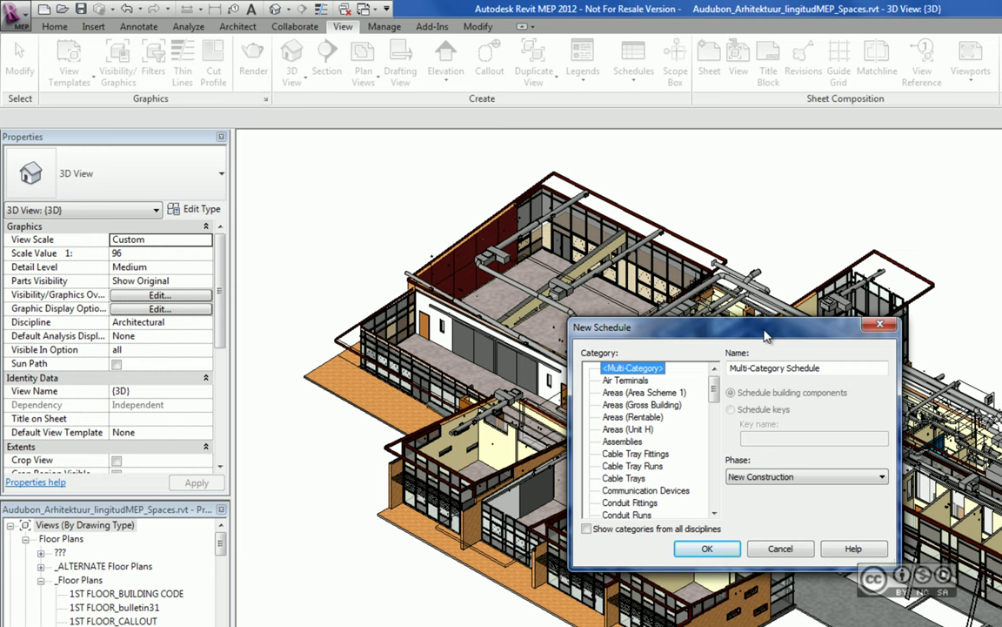
Step: Pick the Spaces category for building components, giving the name Space Schedule
key("Down")
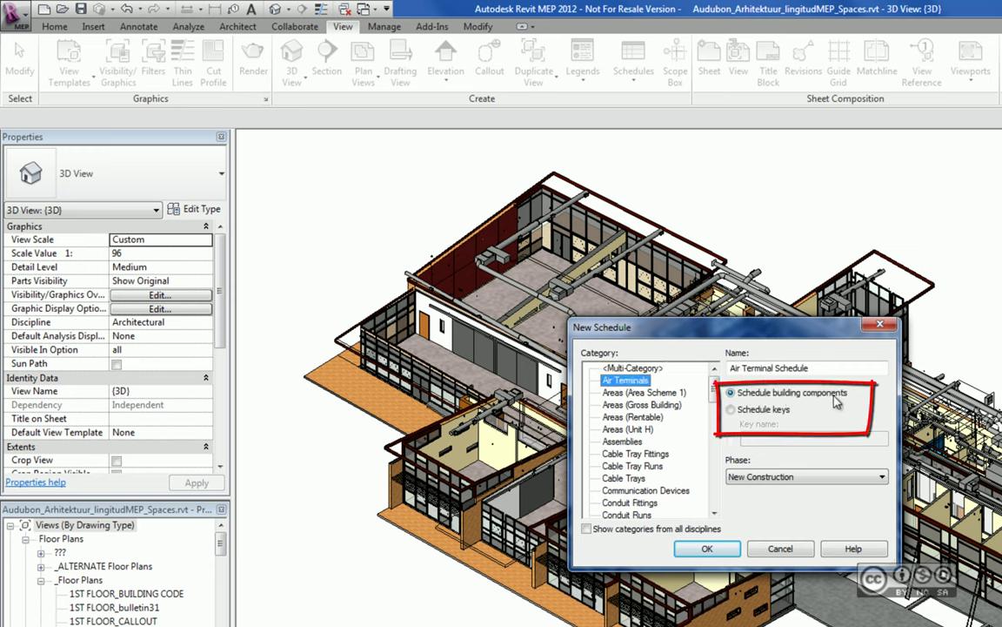
left_click(788, 410)
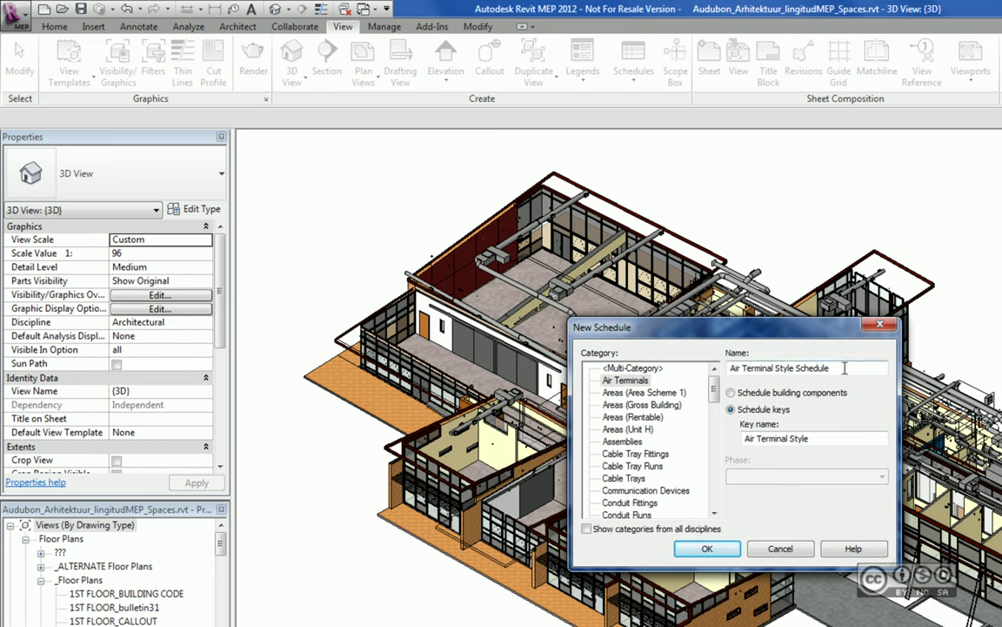
left_click_drag(841, 369, 731, 368)
left_click(731, 392)
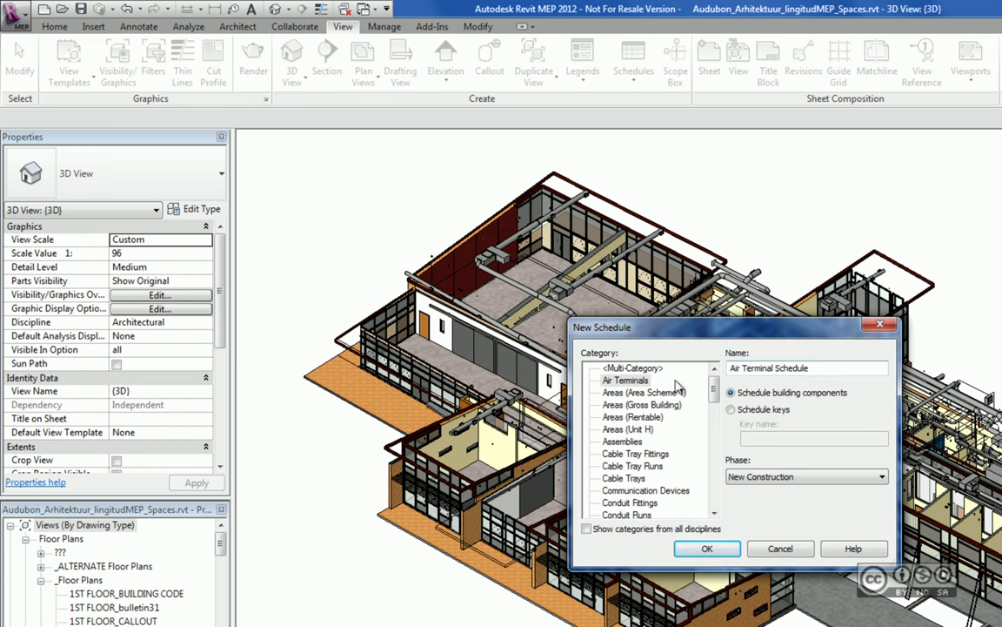
left_click_drag(713, 389, 713, 491)
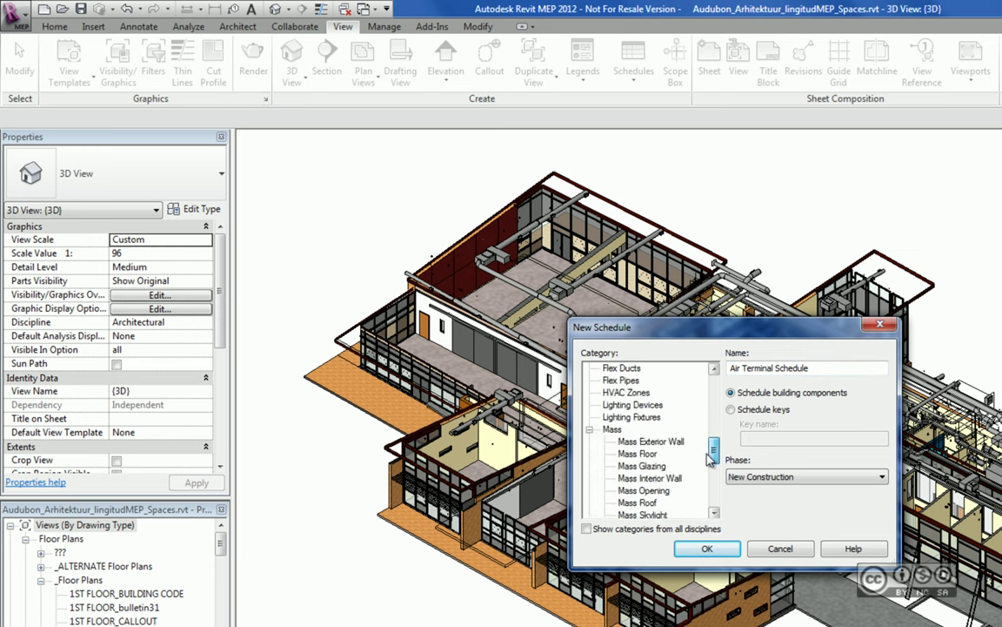
left_click(616, 465)
left_click_drag(792, 367, 729, 368)
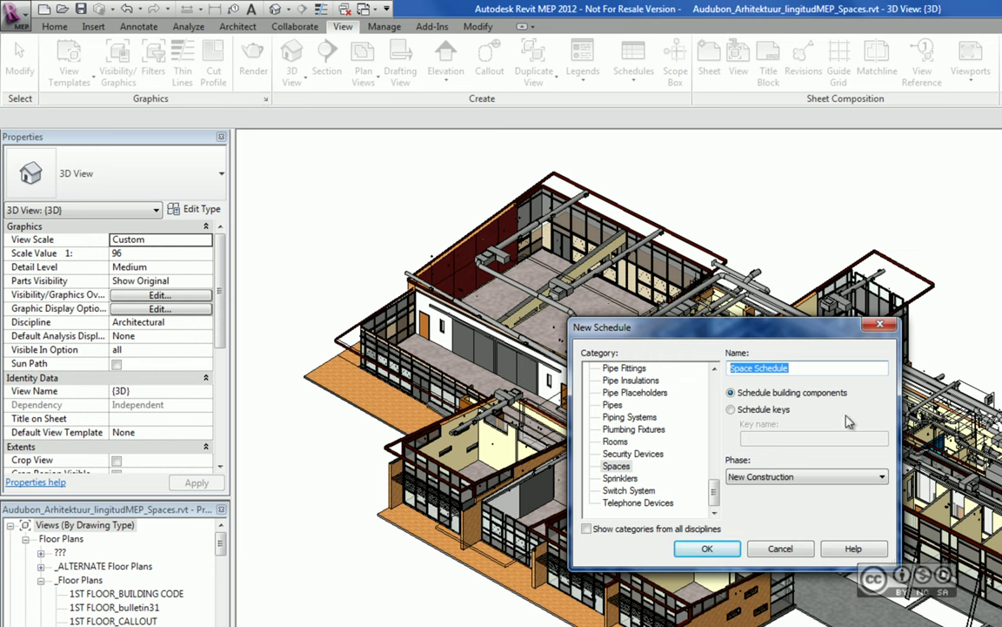
left_click(825, 369)
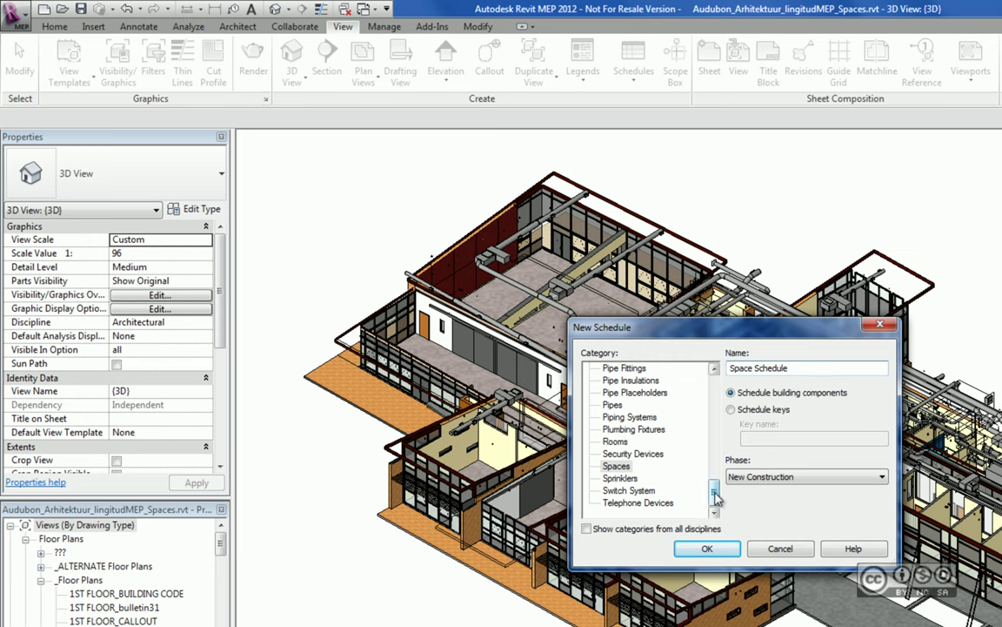
left_click_drag(714, 491, 725, 387)
scroll(664, 446, "down", 10)
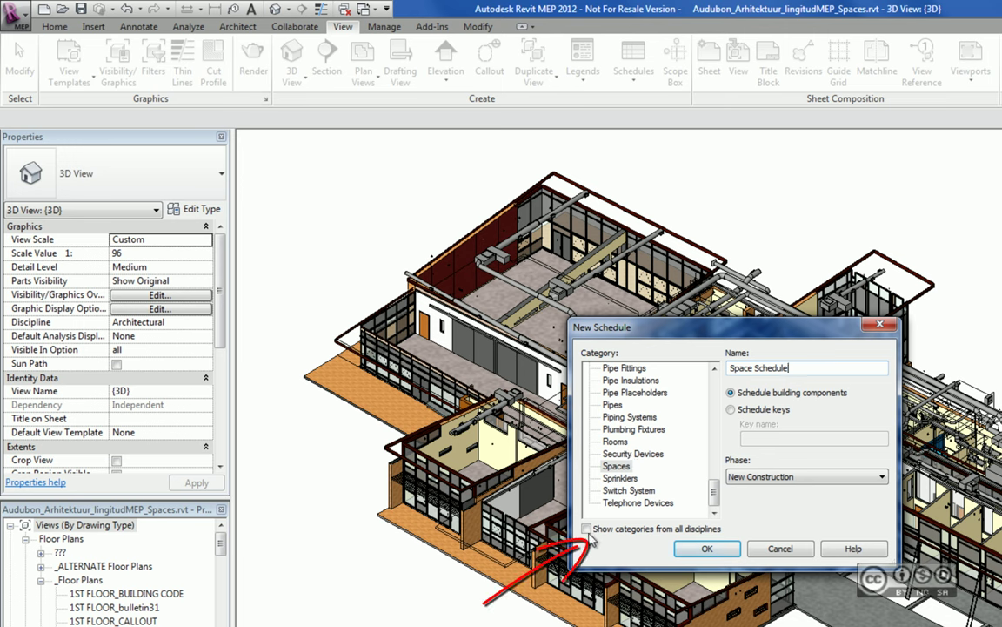
Step: Show categories from all disciplines, reselect Spaces, and confirm the new schedule
left_click(588, 530)
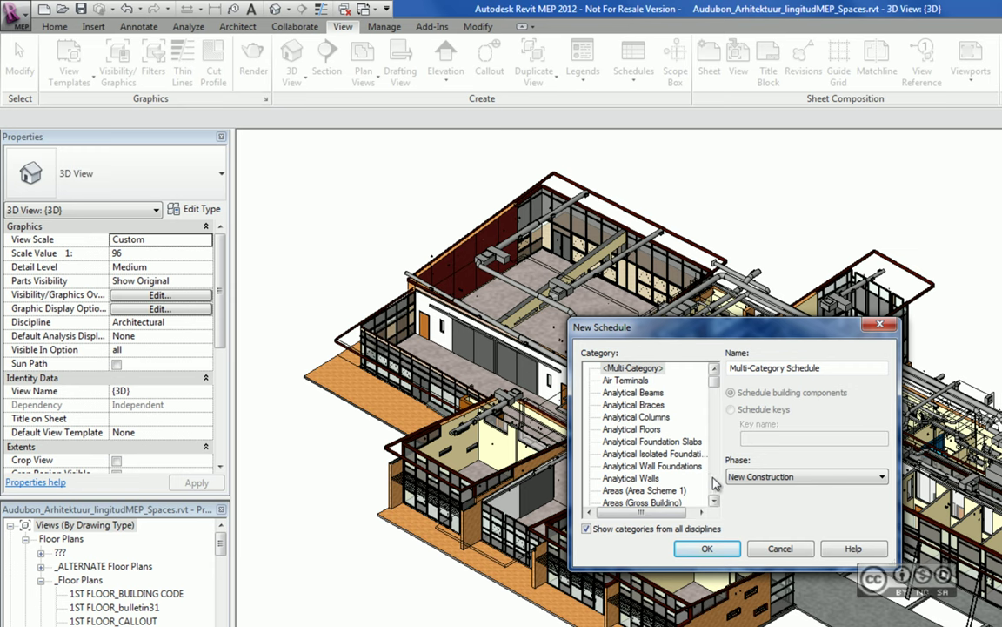
type("sp")
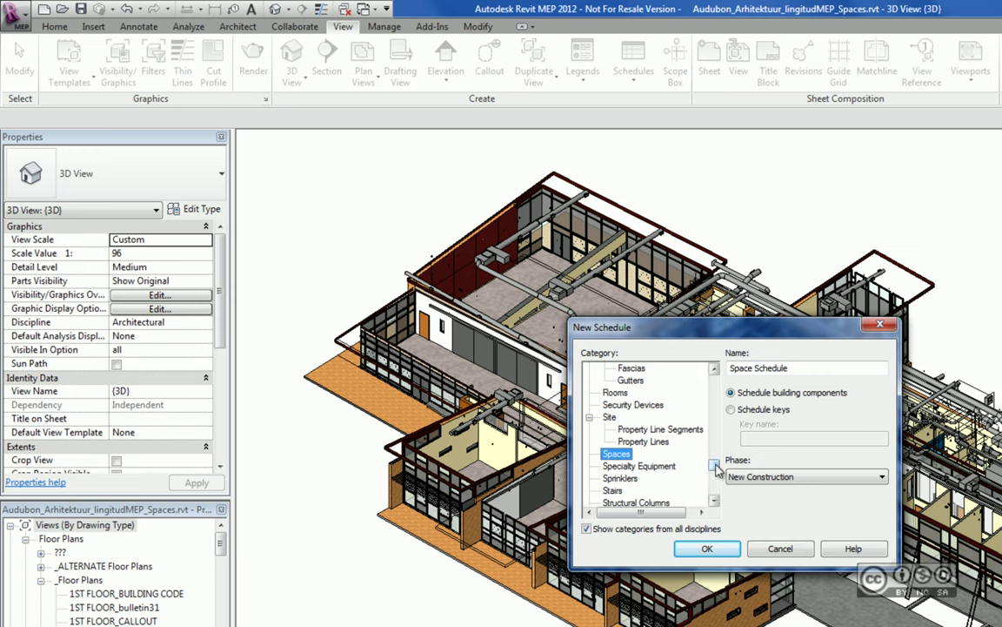
left_click_drag(714, 464, 714, 380)
left_click(633, 368)
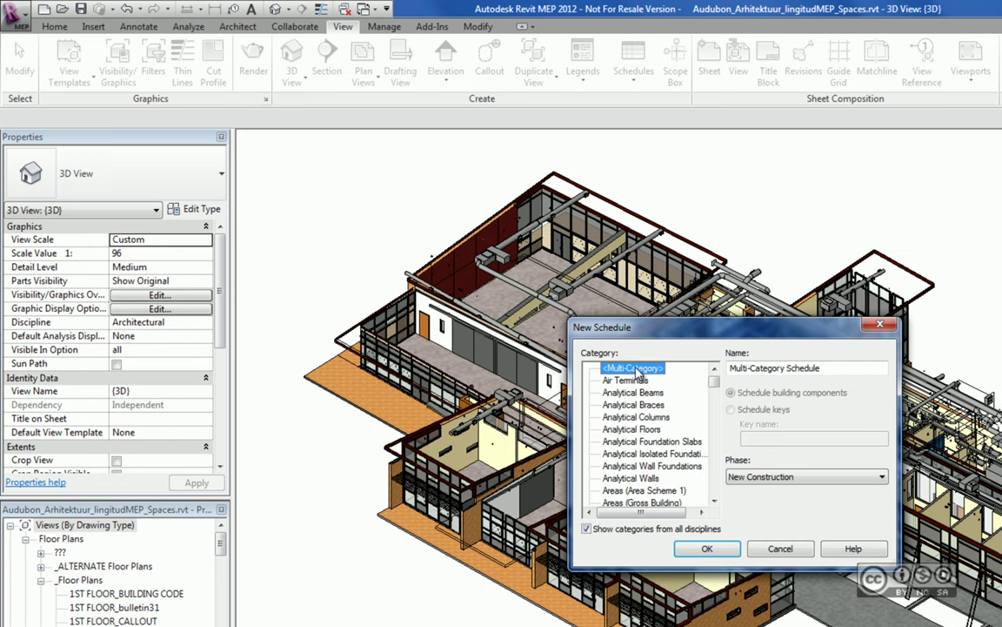
scroll(661, 418, "down", 20)
left_click(618, 429)
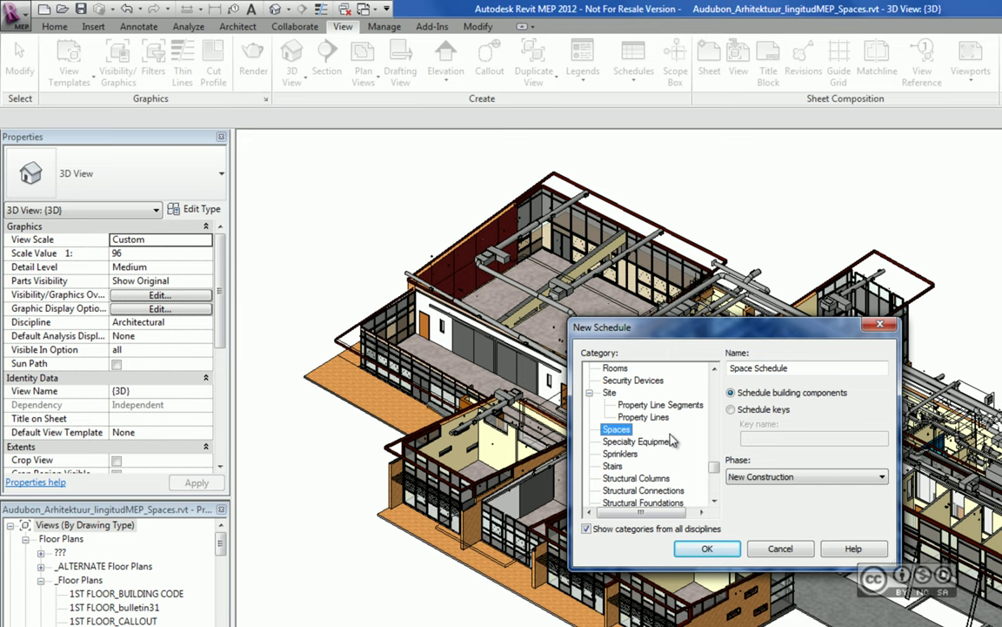
left_click(707, 547)
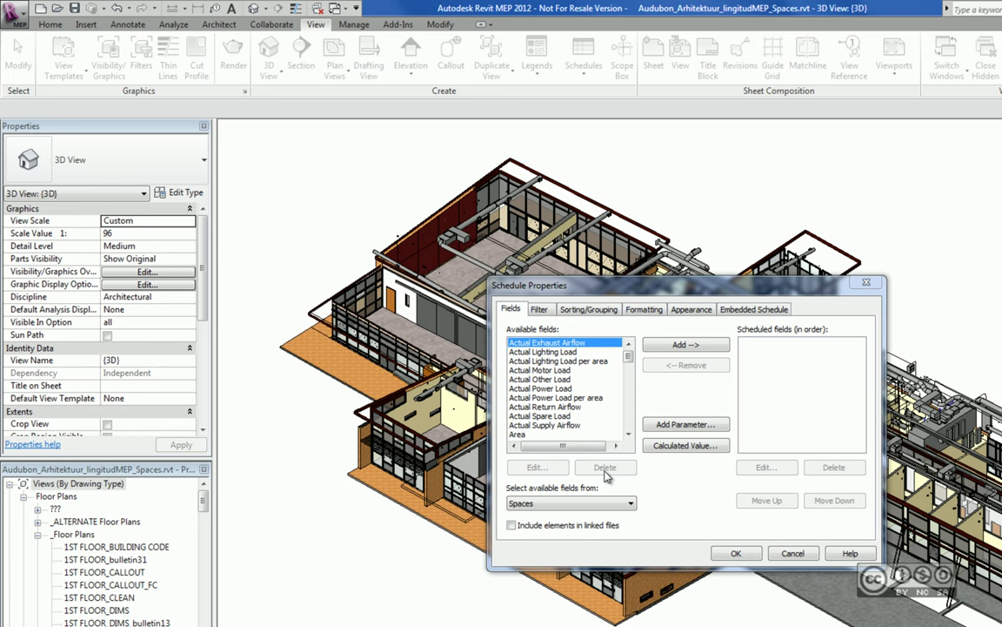
left_click(608, 510)
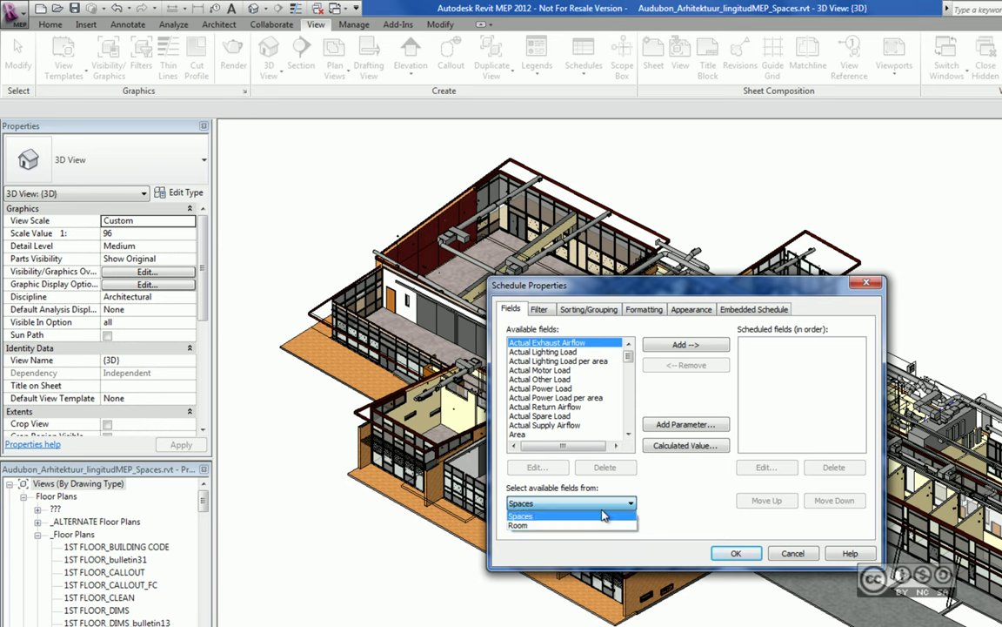
left_click(650, 483)
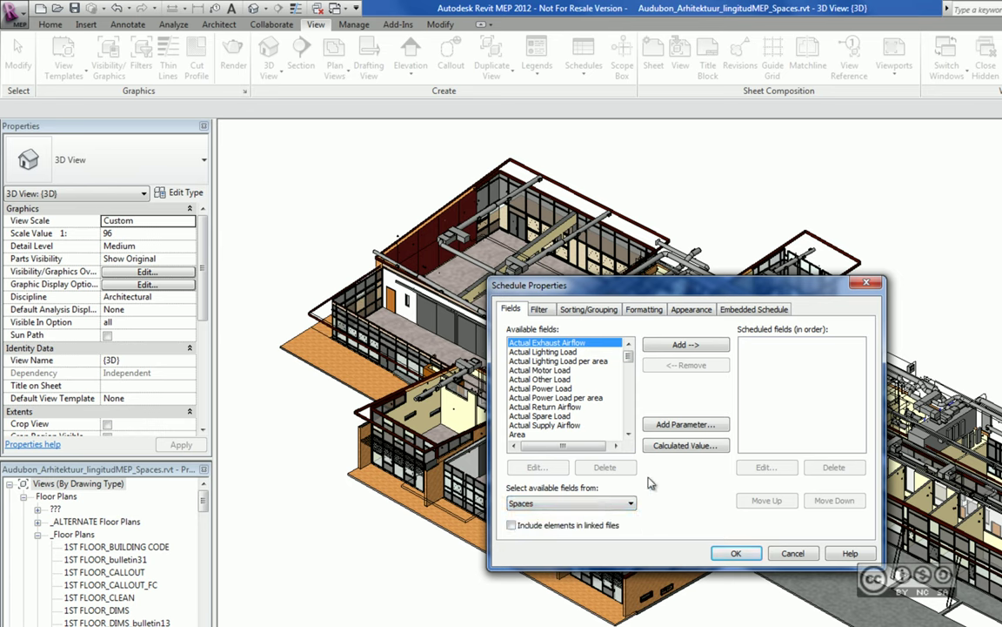
left_click(623, 505)
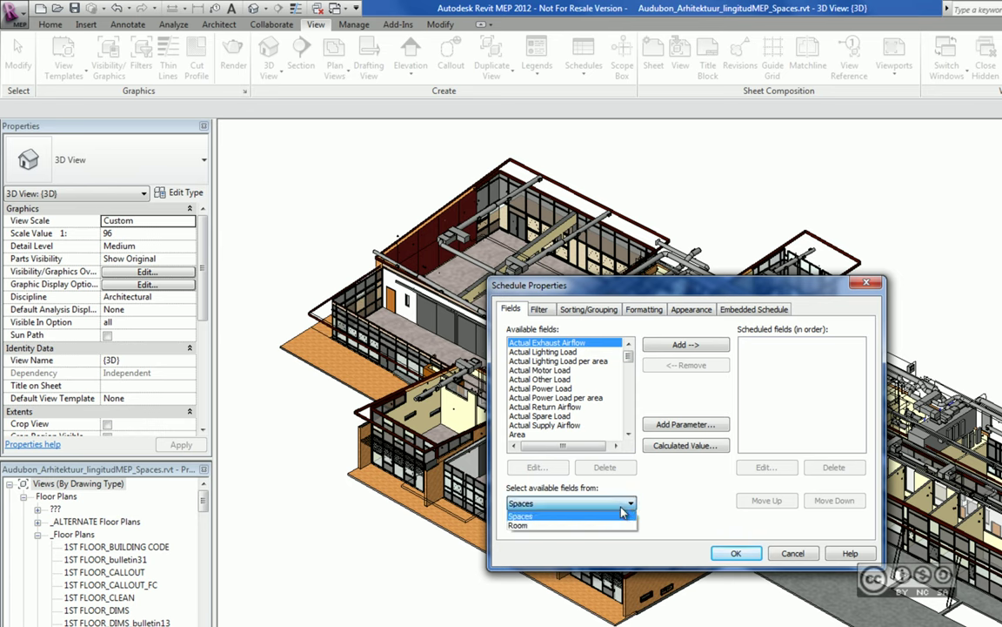
left_click(695, 490)
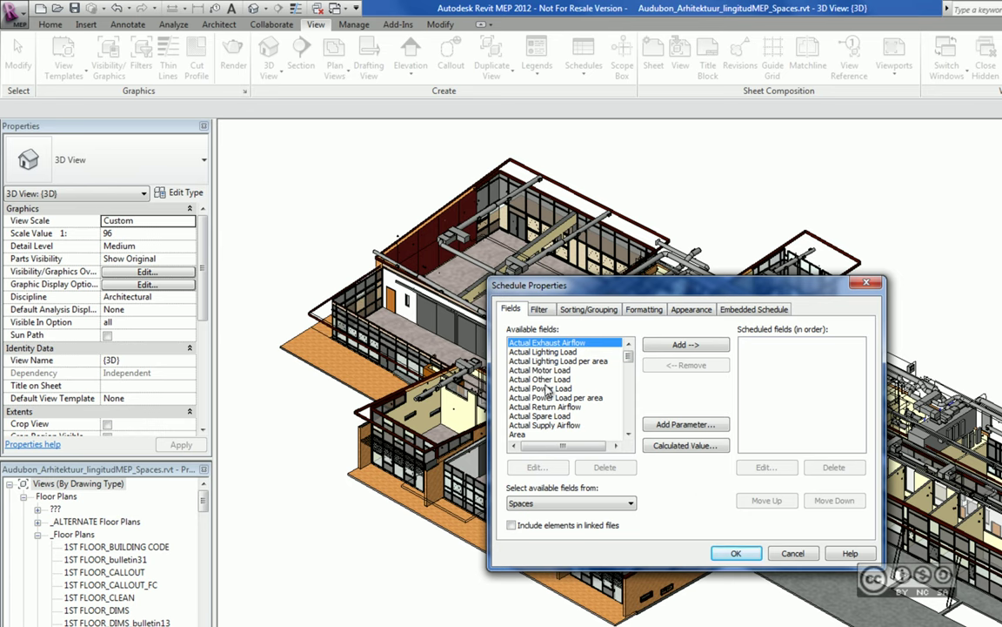
left_click(522, 434)
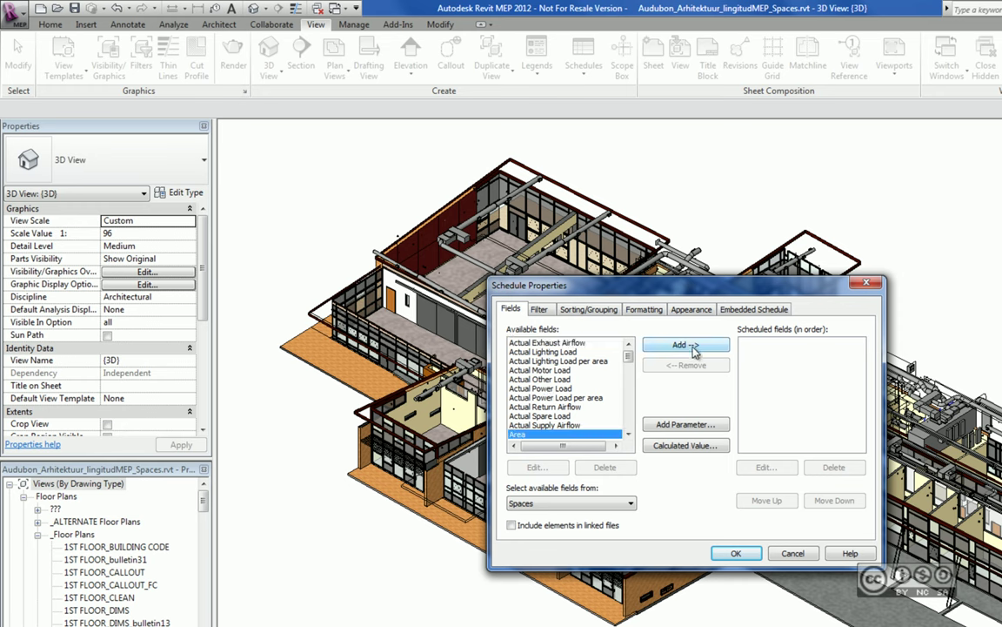
Step: Add Area and Level as scheduled fields, with Area listed first
left_click(694, 346)
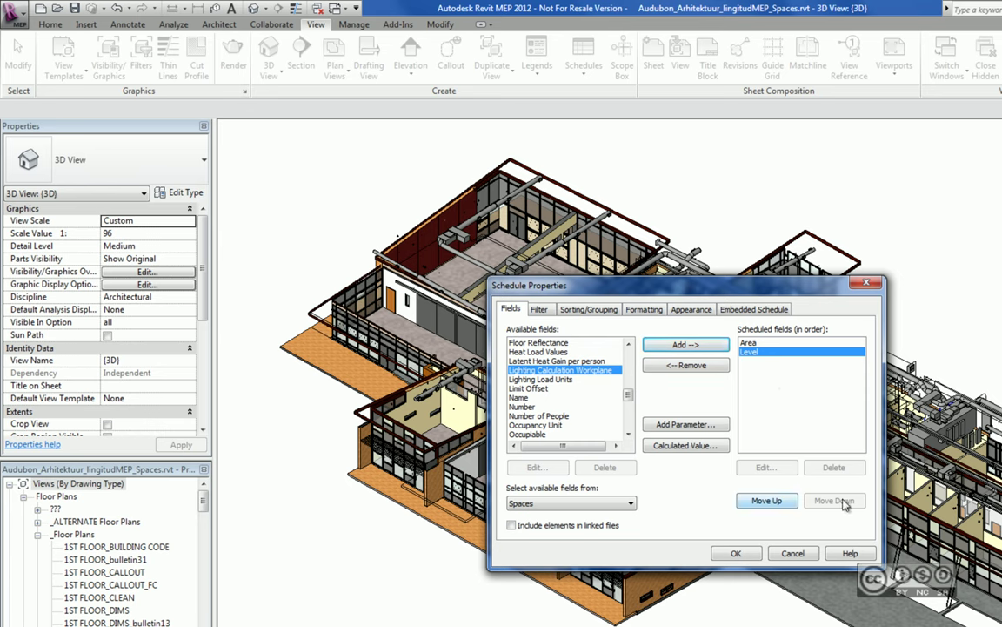
left_click(755, 343)
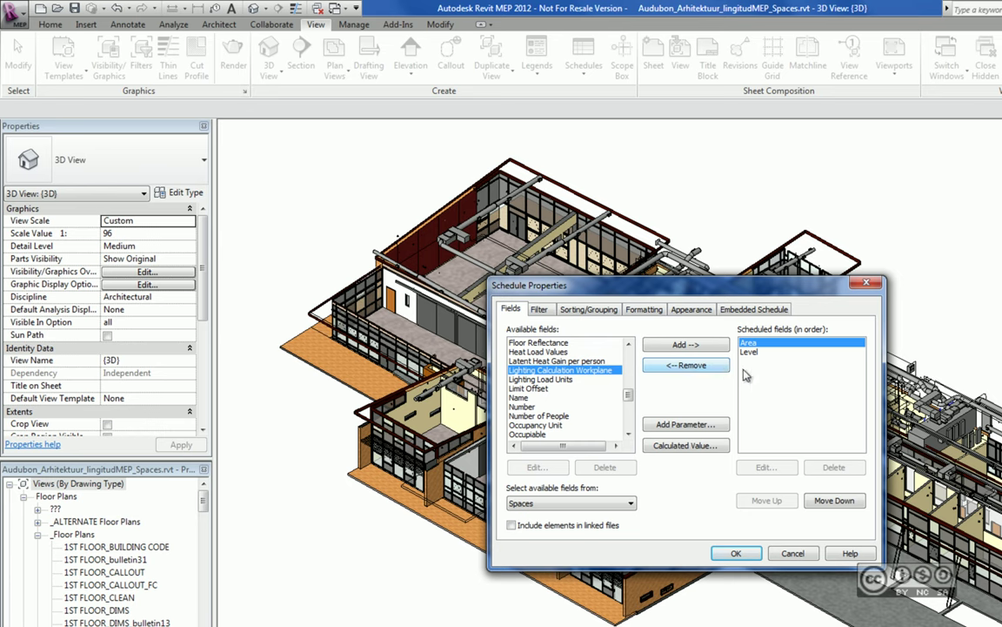
left_click(750, 352)
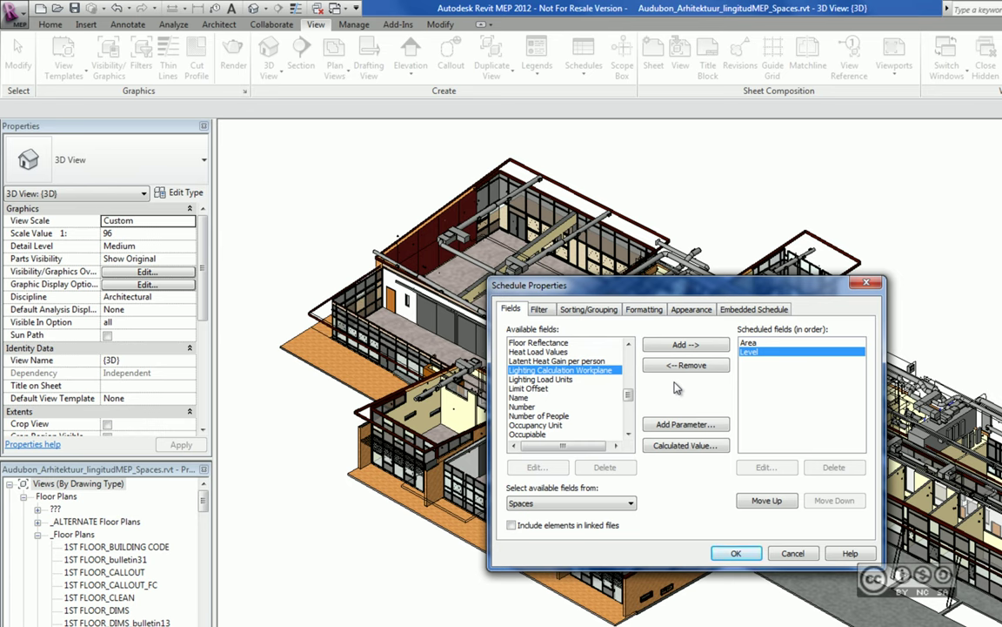
left_click(685, 425)
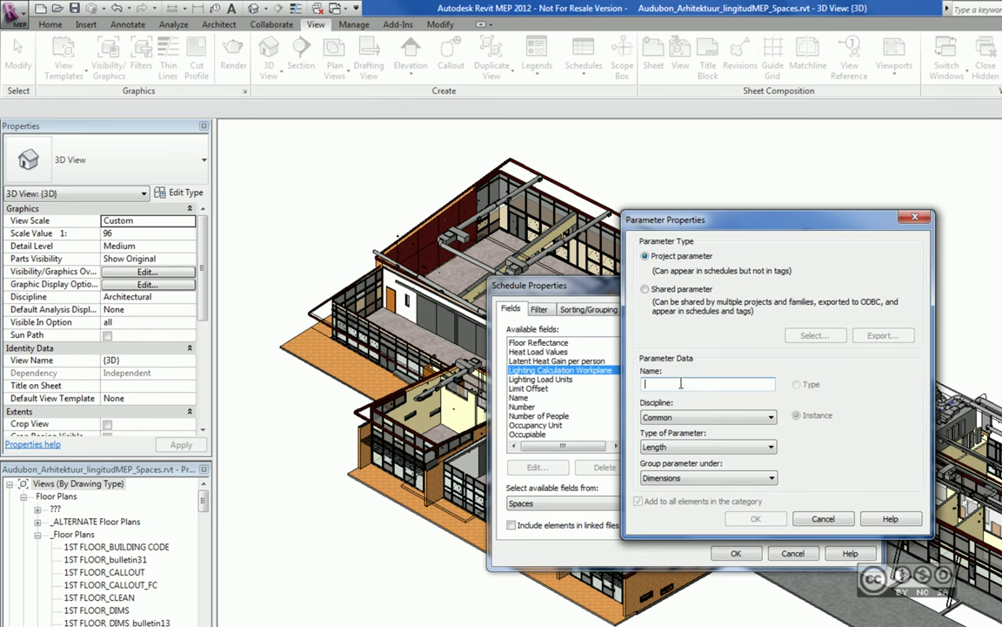
key("Escape")
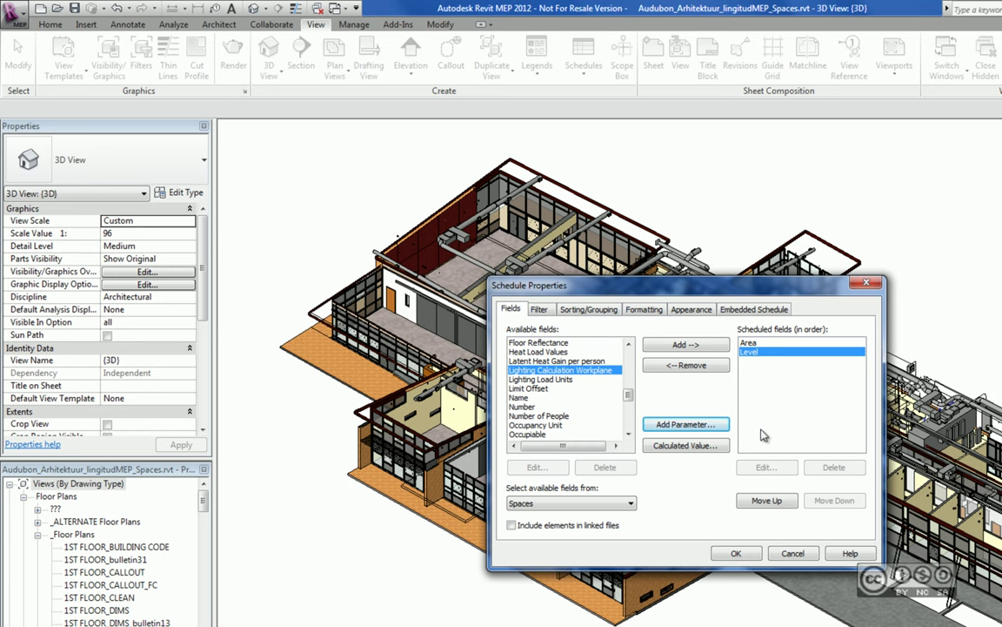
Step: Define calculated field 'Pindala osakaal' as Percentage of Area by <Grand total>
left_click(677, 446)
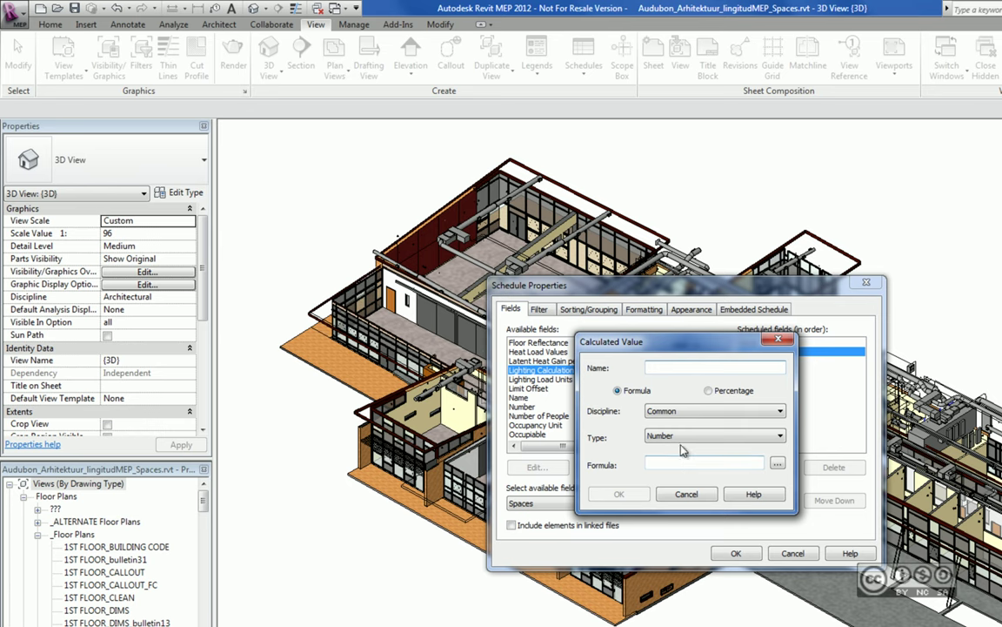
left_click(679, 435)
left_click(663, 367)
left_click(666, 464)
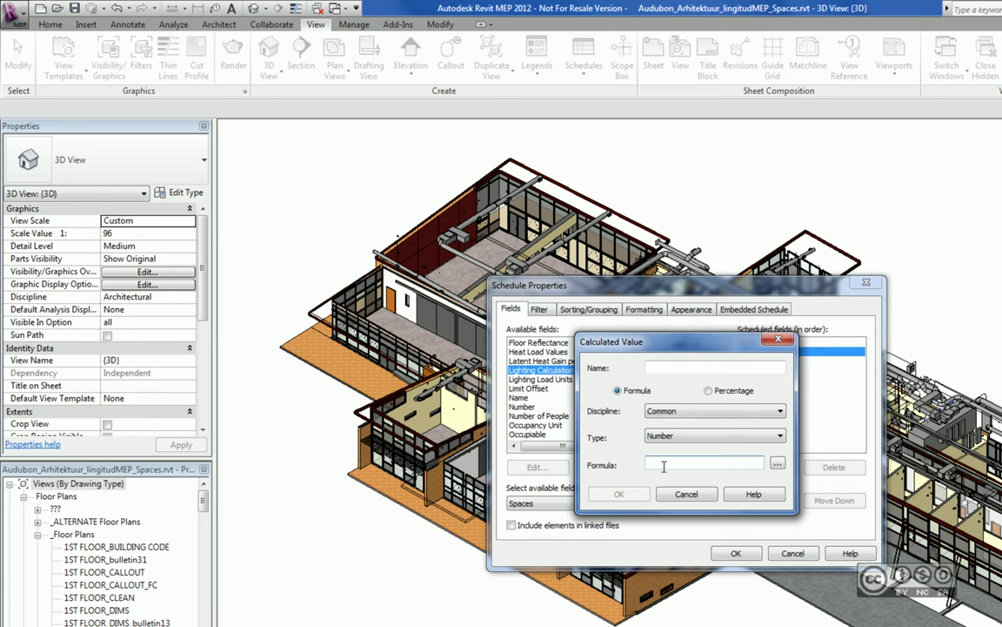
left_click(709, 391)
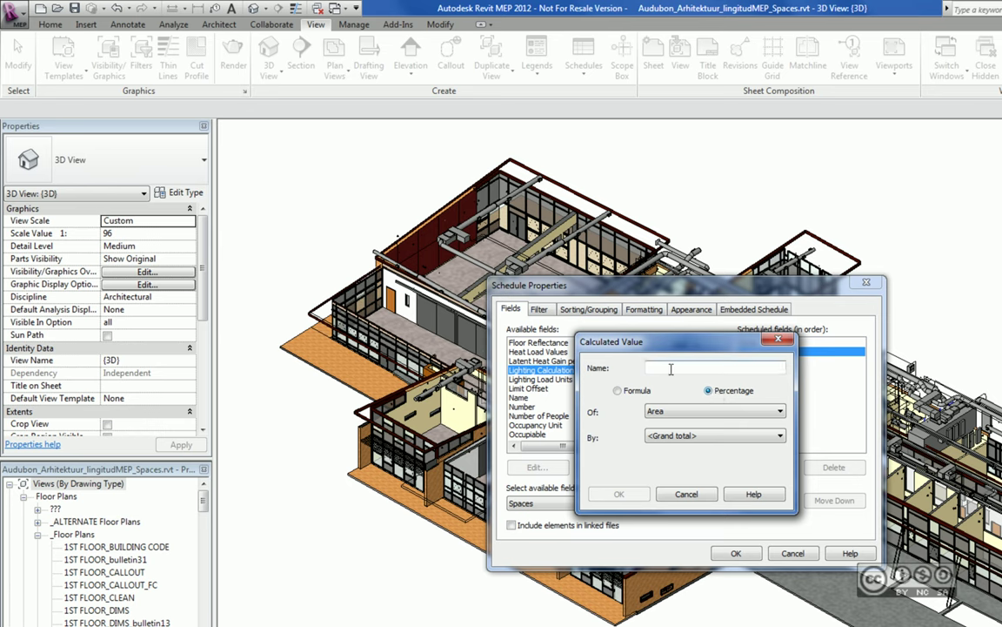
type("Pindala osakaal")
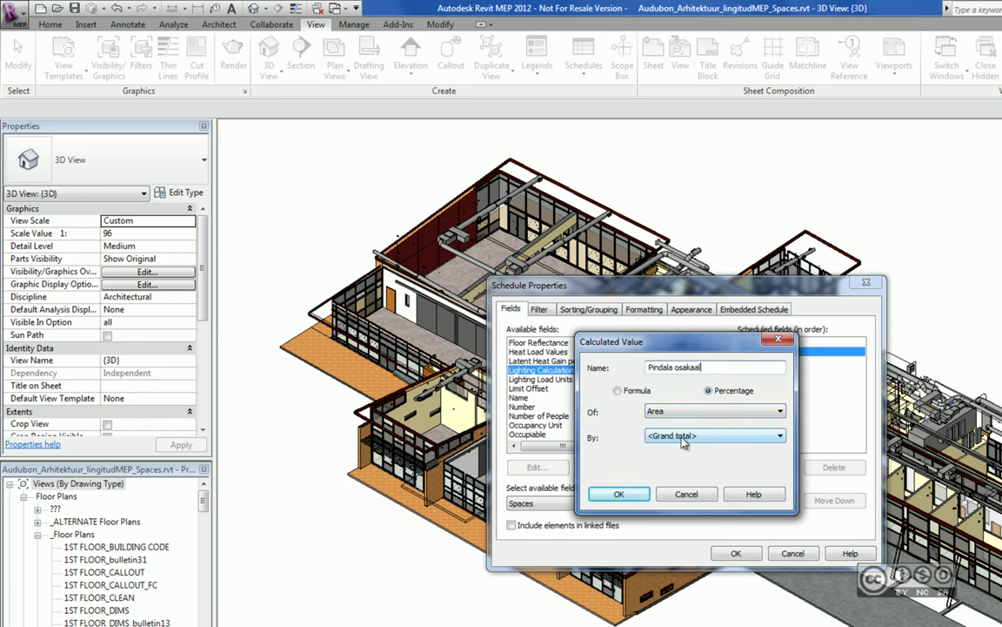
left_click(646, 442)
left_click(648, 447)
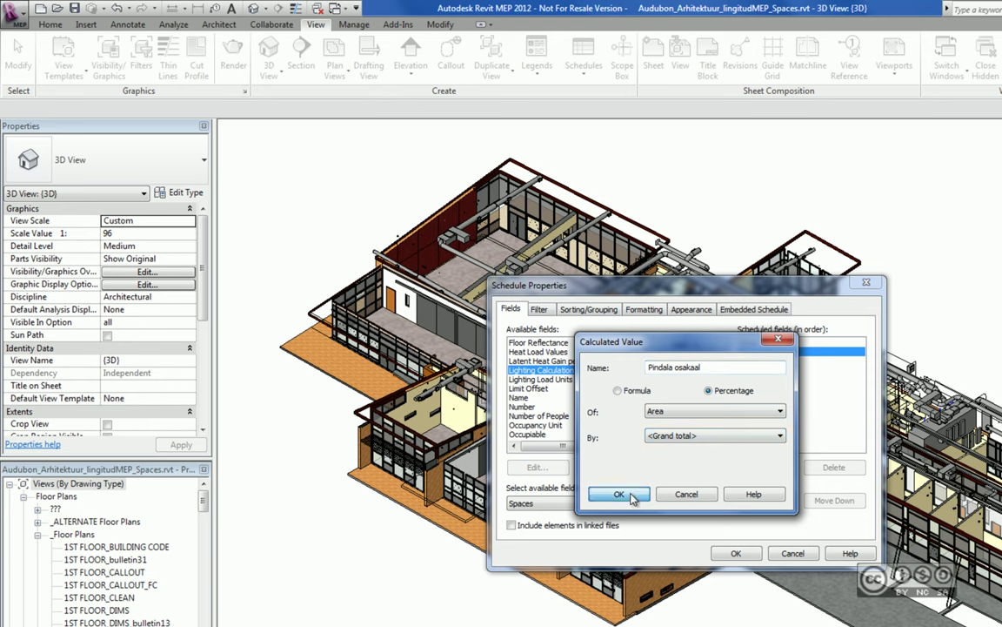
left_click(619, 493)
Step: Apply the fields and widen the Pindala osakaal column to fit its header
left_click(735, 554)
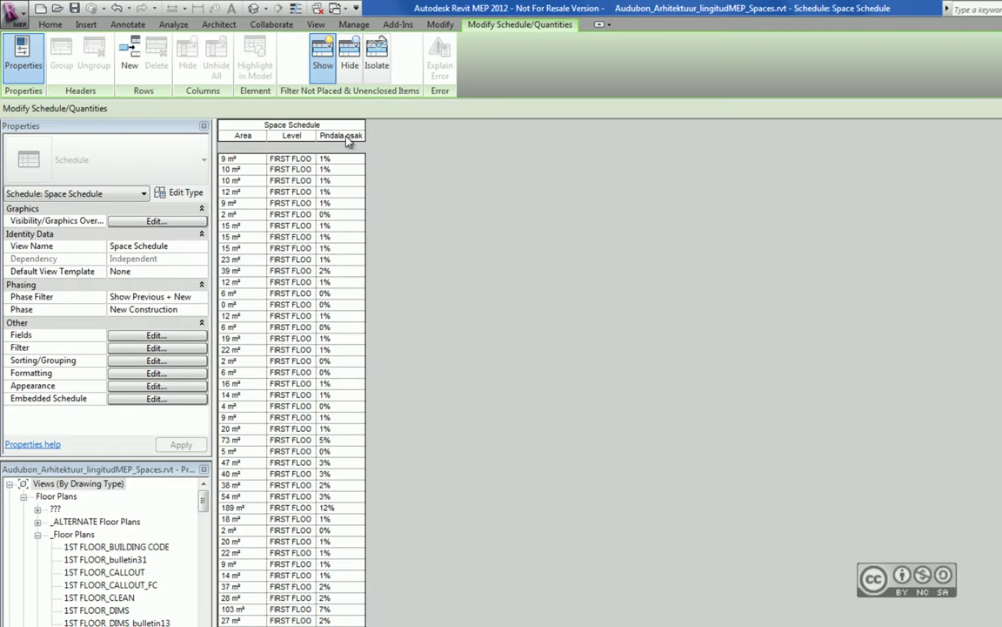
left_click_drag(366, 135, 375, 135)
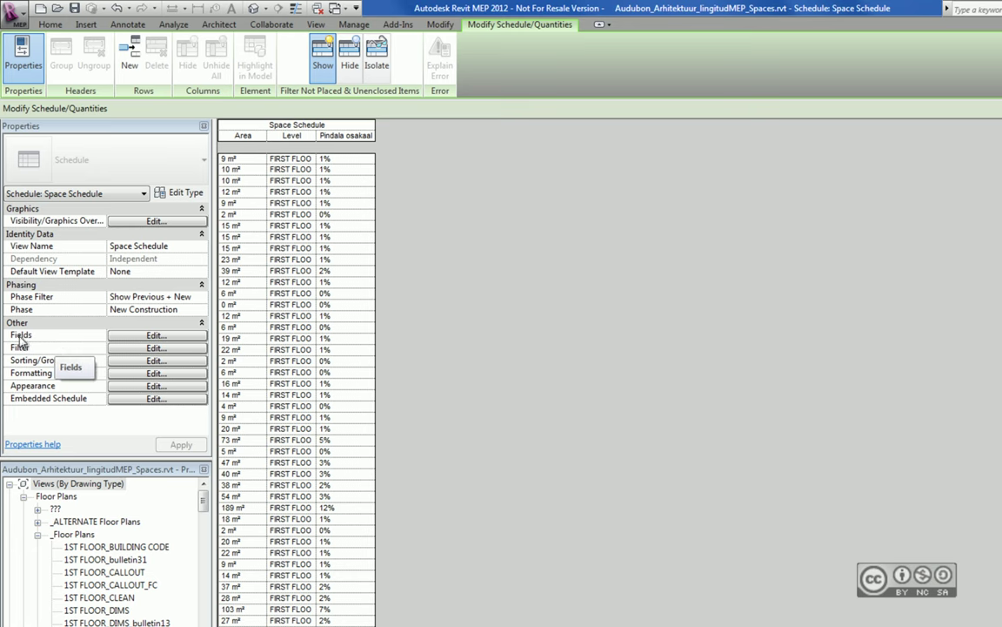
Step: Reopen the schedule fields and start a calculated value named 'Pindala'
left_click(156, 335)
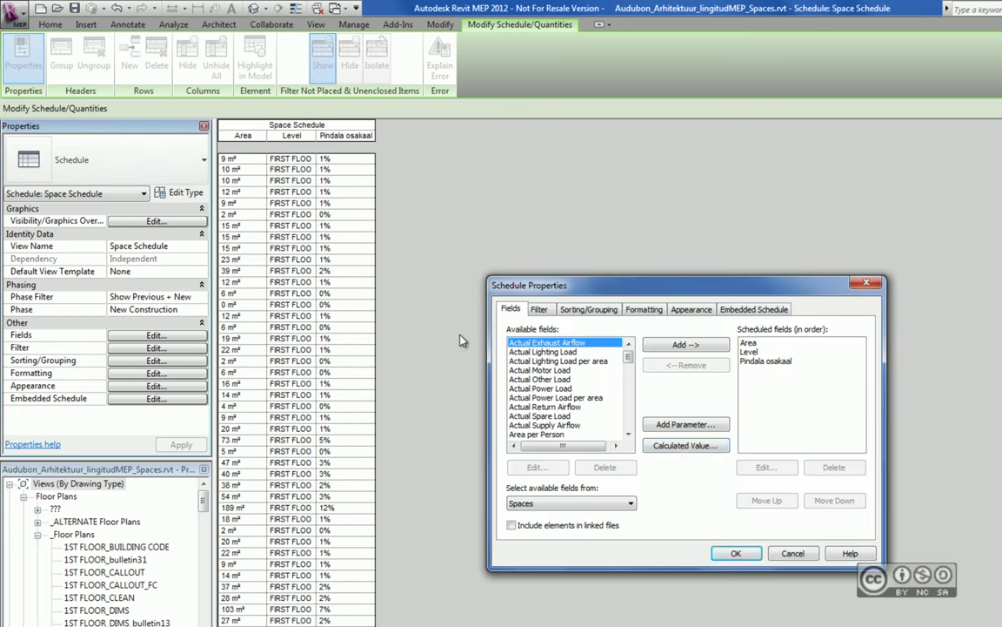
left_click(683, 444)
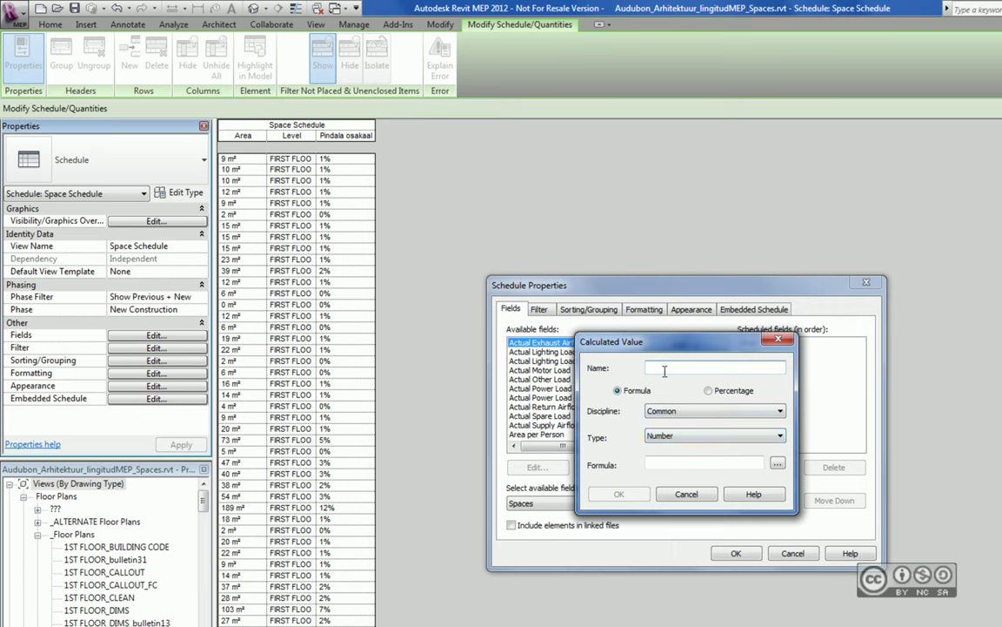
type("pindala")
key("Home")
key("Delete")
type("P")
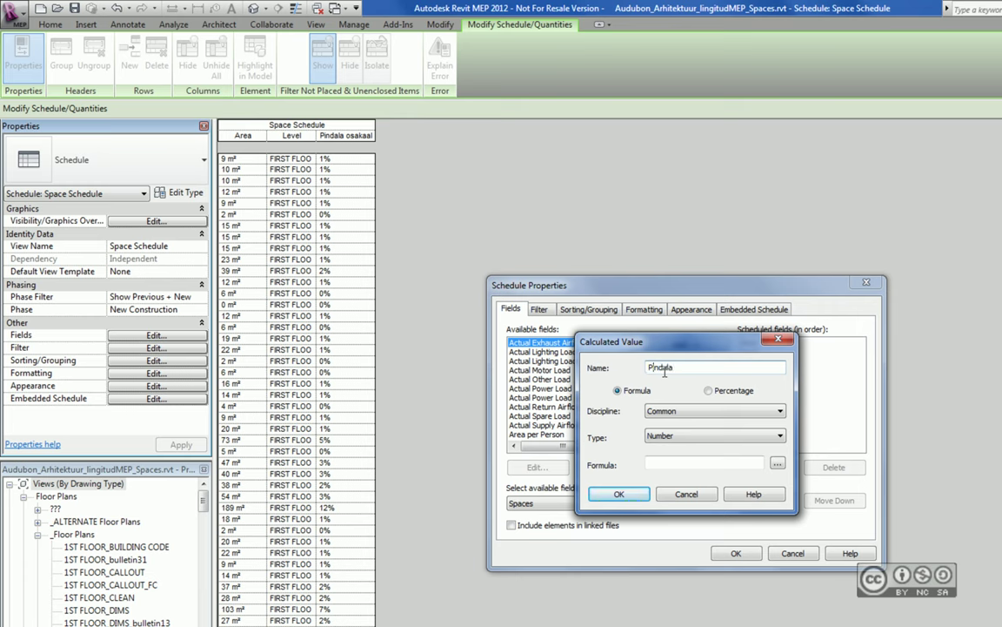
Step: Try a formula and the field picker, then discard the draft calculated value
left_click(681, 465)
type("Pindala")
key("Home")
key("Delete")
type("p")
key("Delete")
key("Delete")
key("Delete")
key("Delete")
key("Delete")
left_click(778, 466)
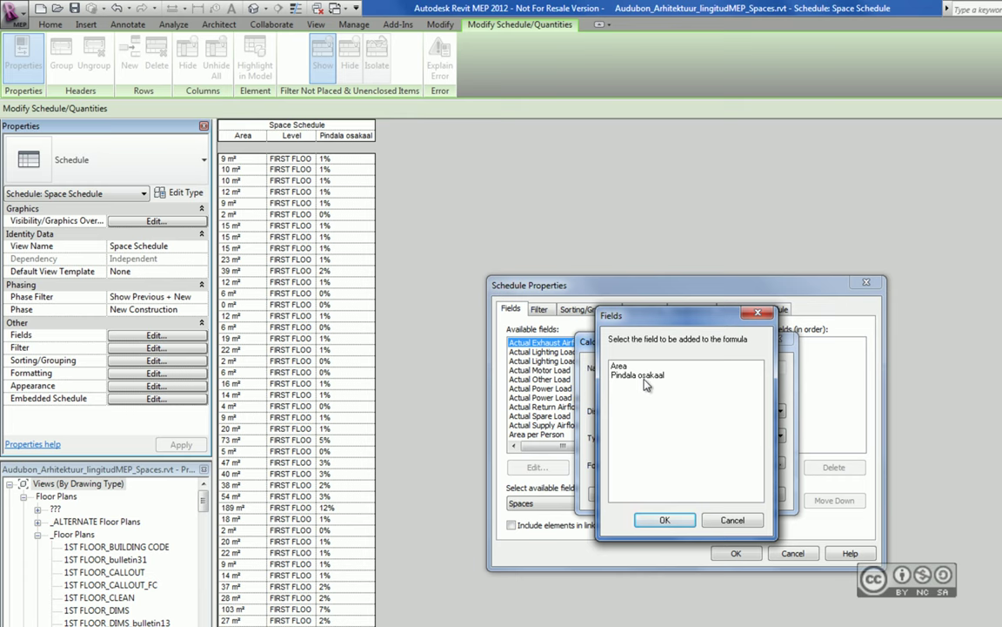
left_click(732, 521)
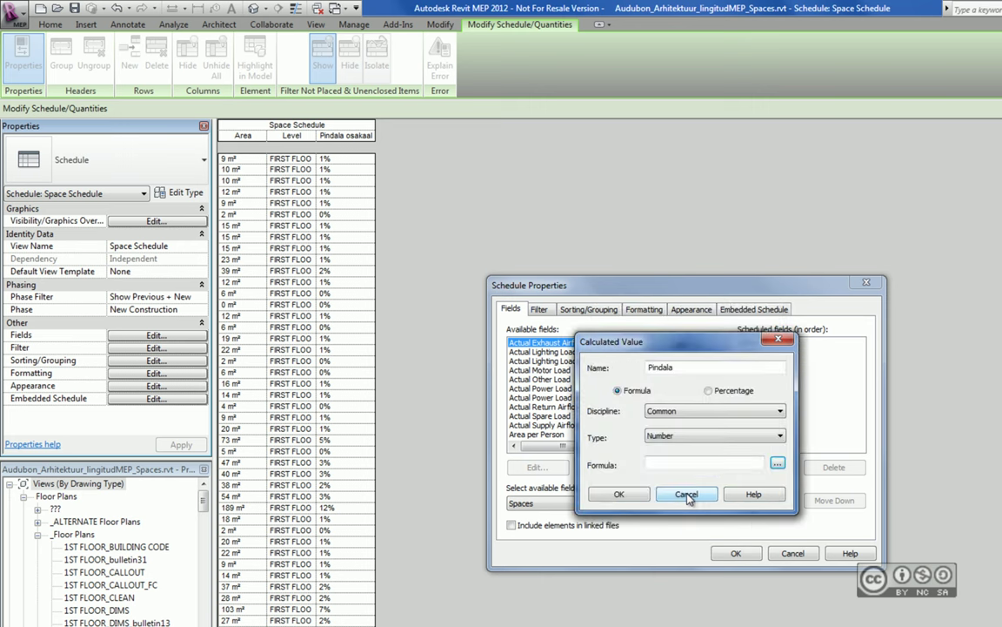
left_click(686, 494)
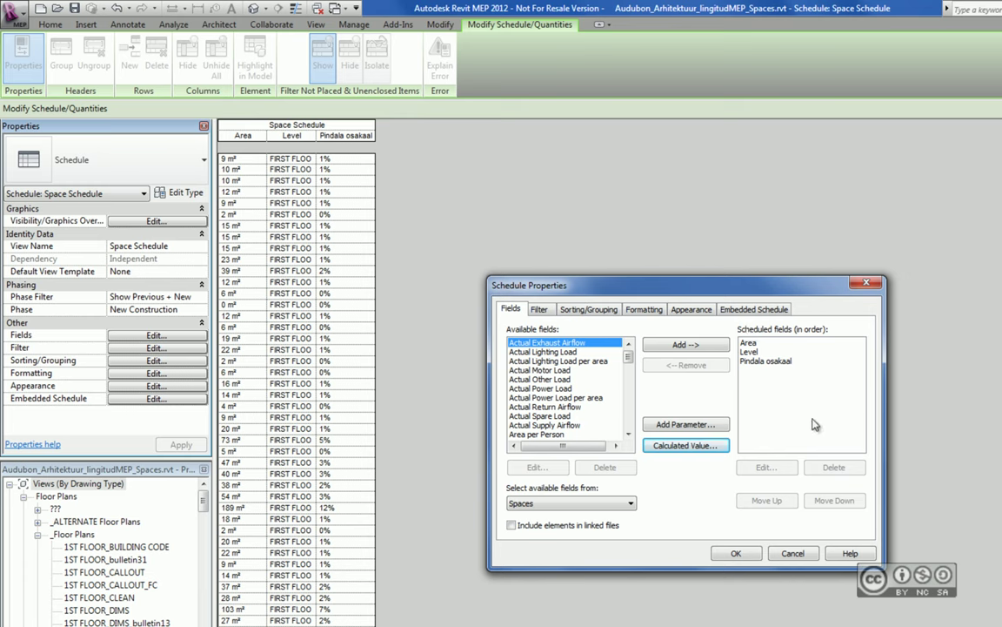
Step: Add Volume to the scheduled fields after Pindala osakaal
left_click(794, 384)
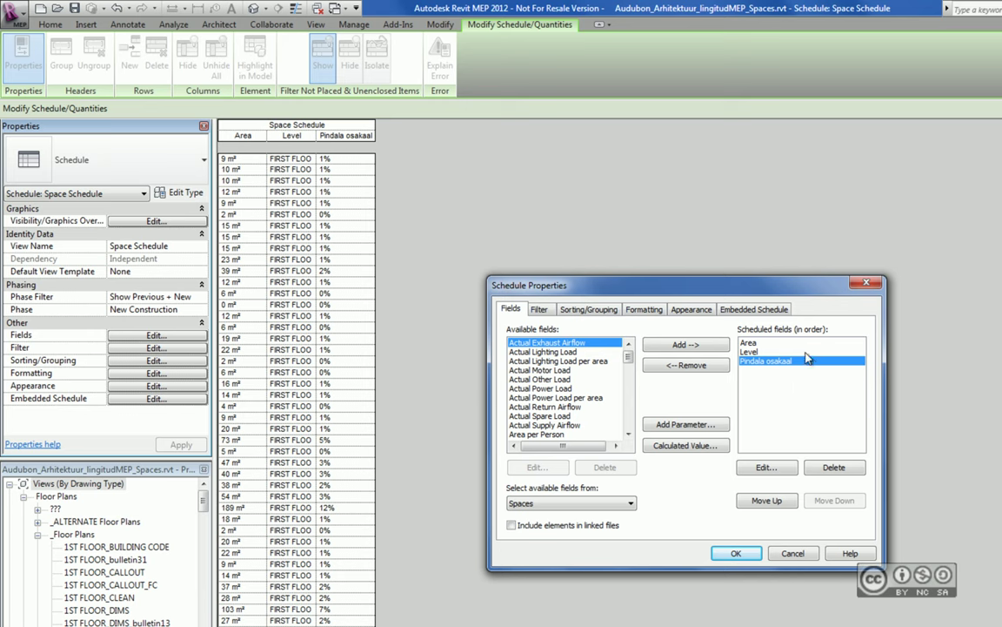
left_click_drag(631, 365, 628, 428)
left_click(522, 418)
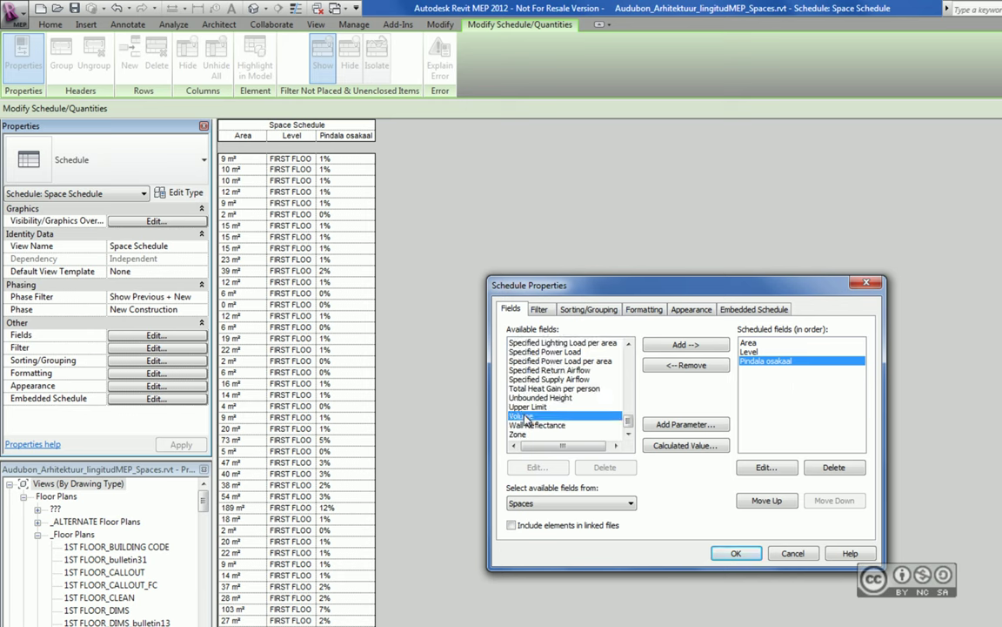
left_click(685, 344)
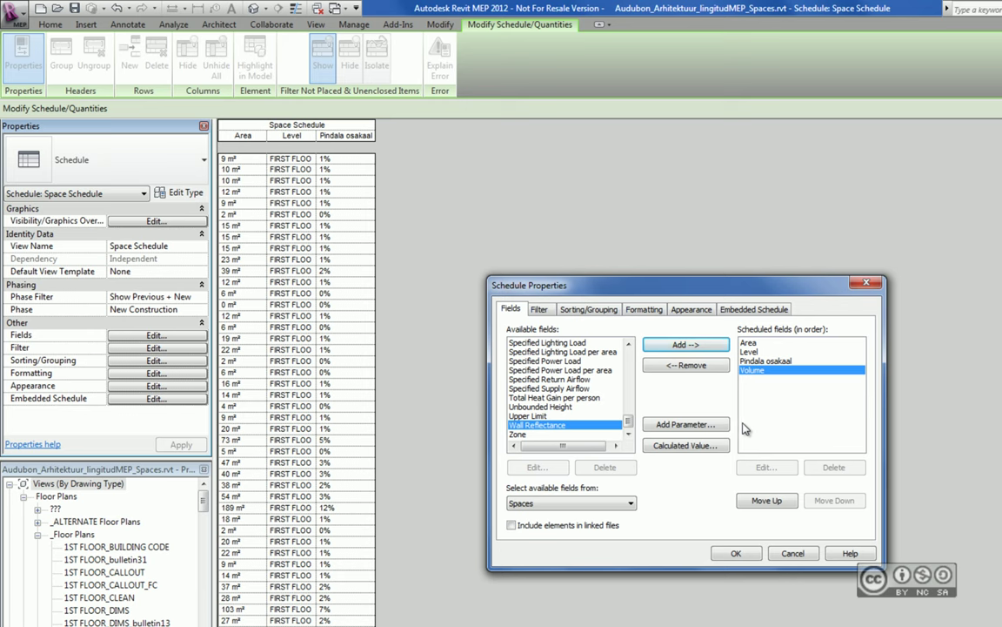
Step: Create Length calculated field 'Ruumi kõrgus' with formula Volume/Area
left_click(685, 445)
type("Ruumi kõrgus")
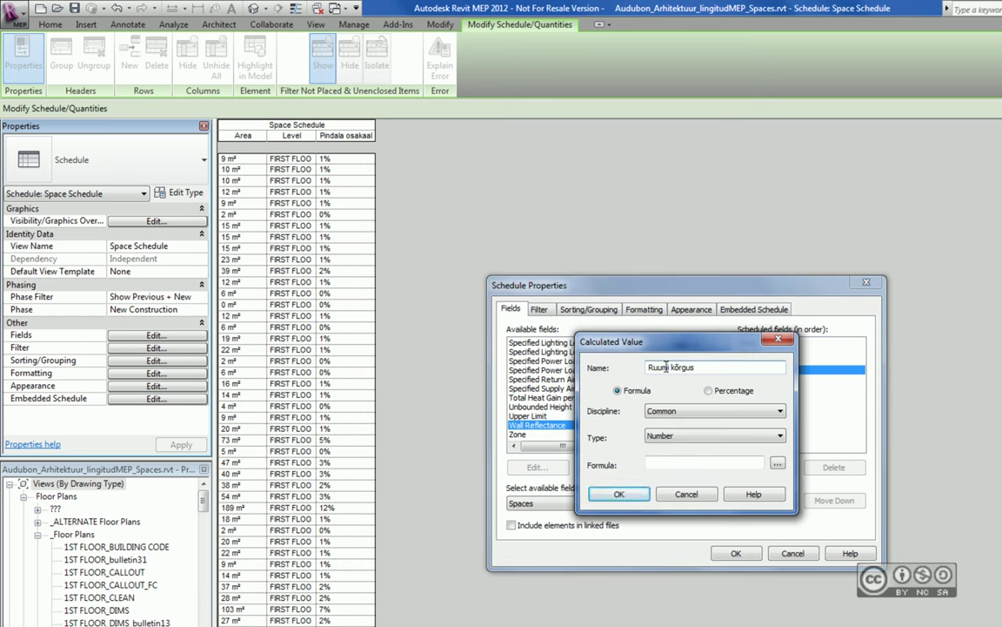
left_click(669, 464)
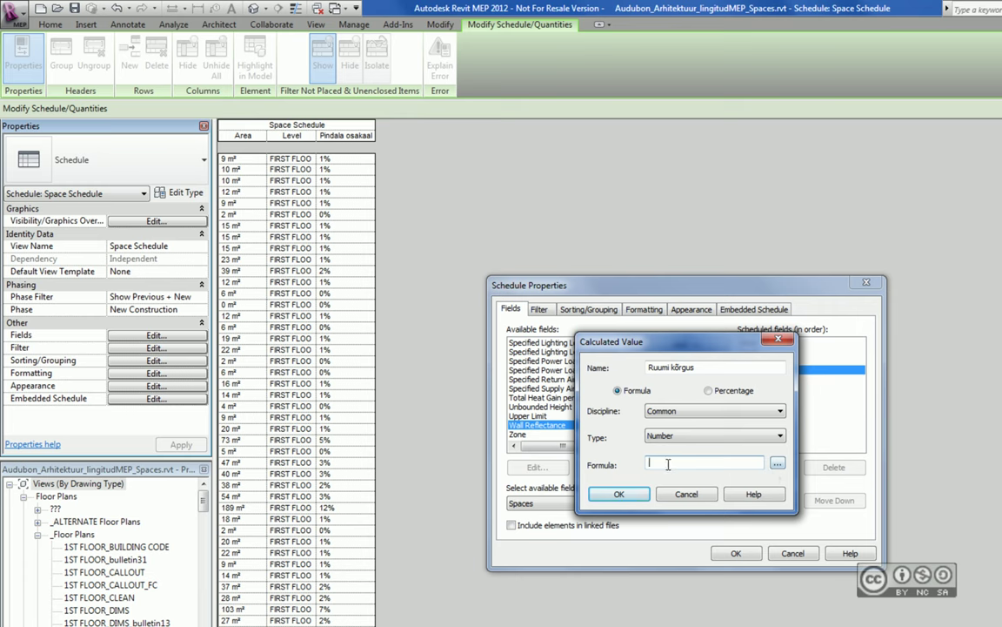
left_click(777, 463)
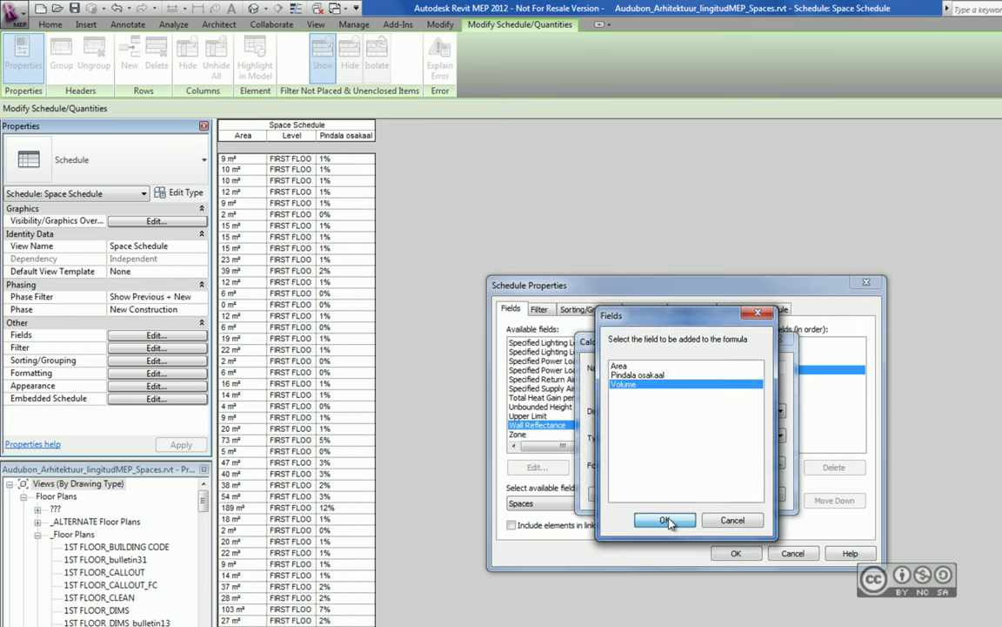
left_click(666, 519)
type("/")
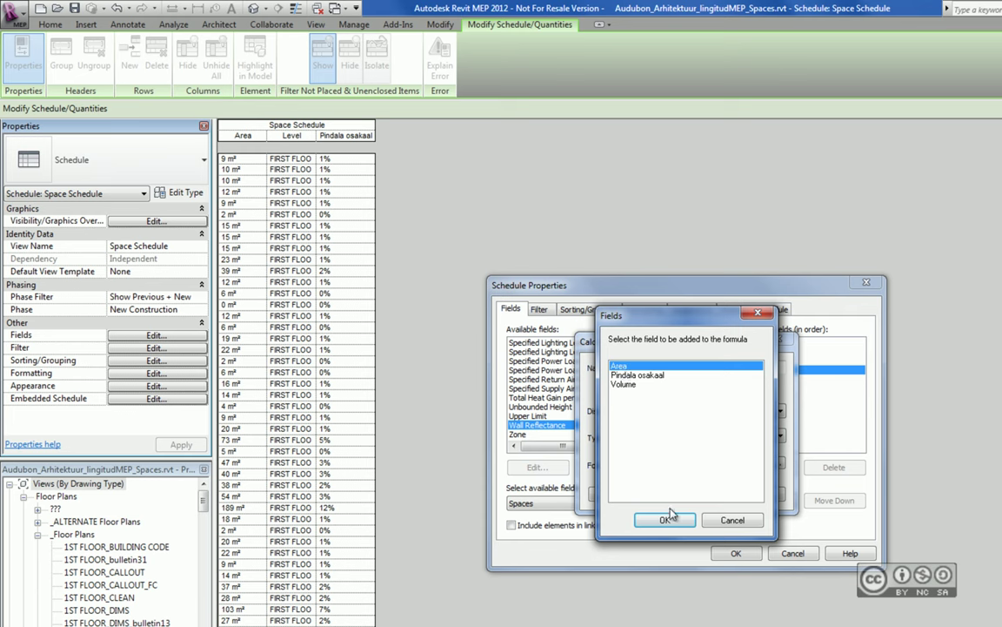
left_click(664, 520)
left_click(663, 437)
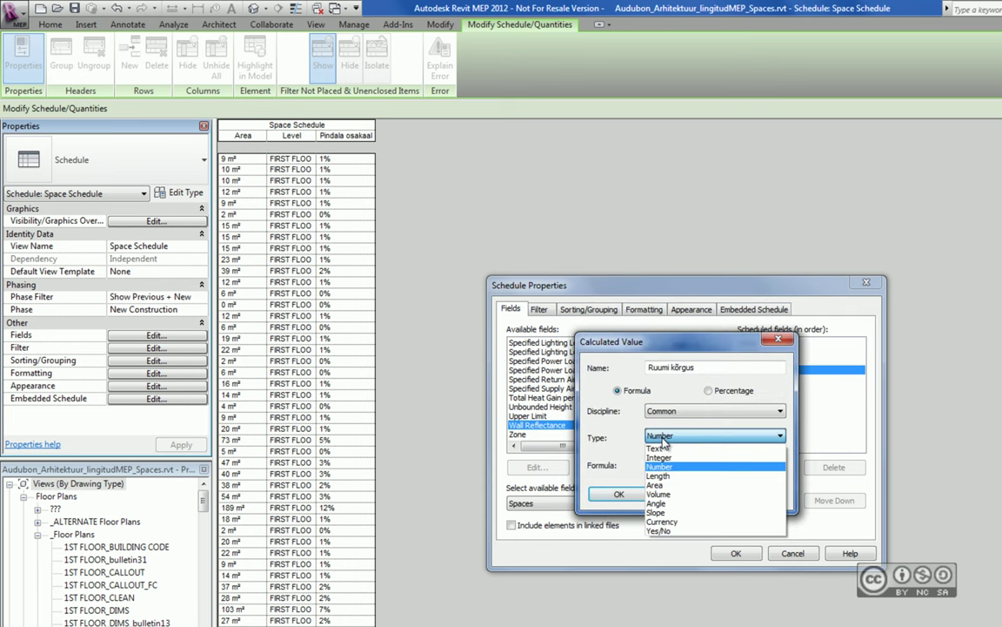
left_click(659, 476)
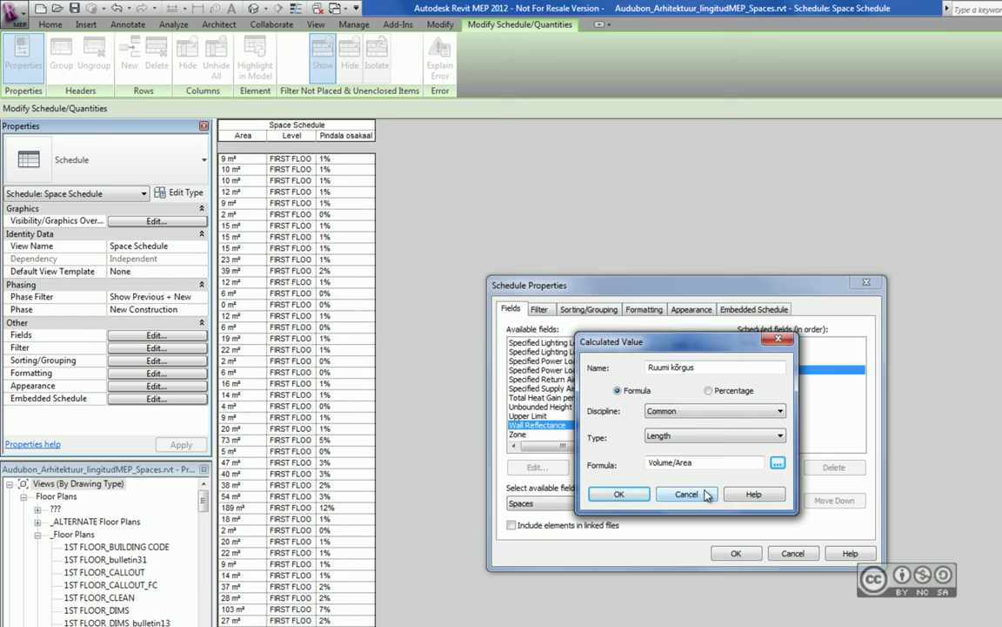
left_click_drag(713, 349, 750, 366)
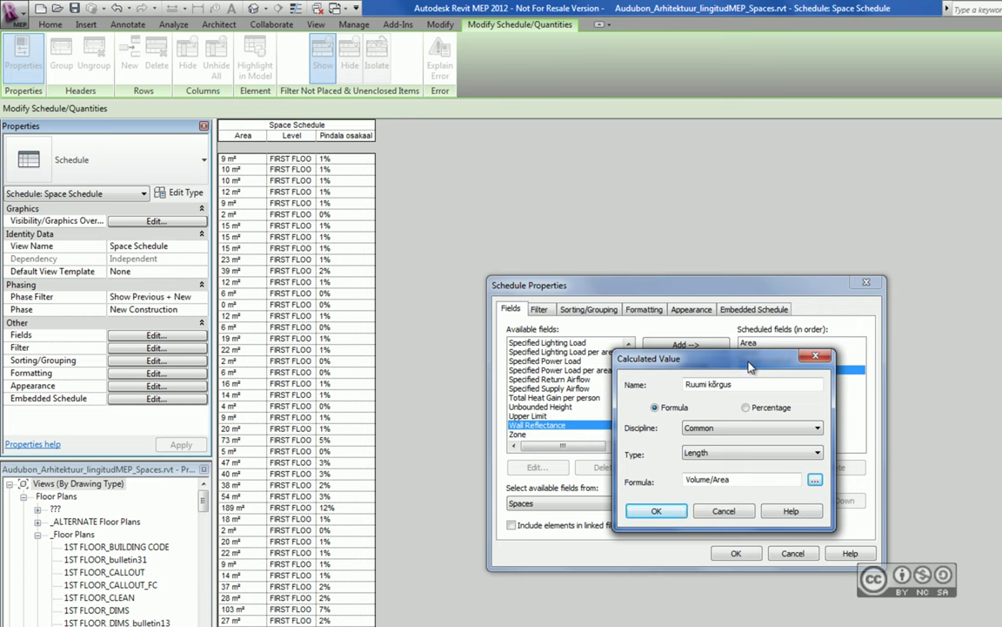
left_click(656, 510)
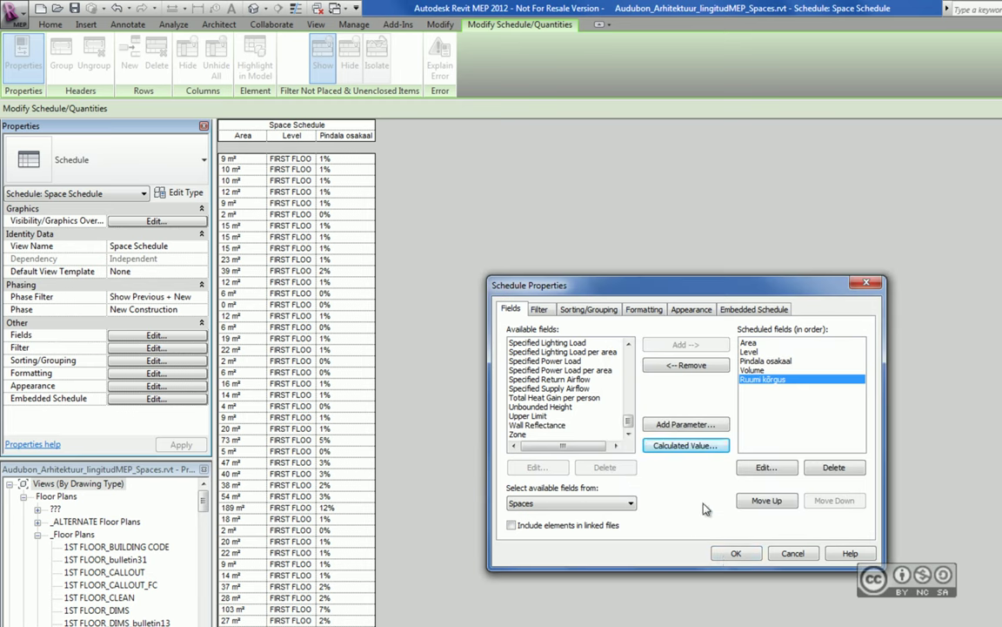
Step: Apply fields, enable Areas and Volumes computation, and widen Volume and Ruumi kõrgus columns
left_click(737, 553)
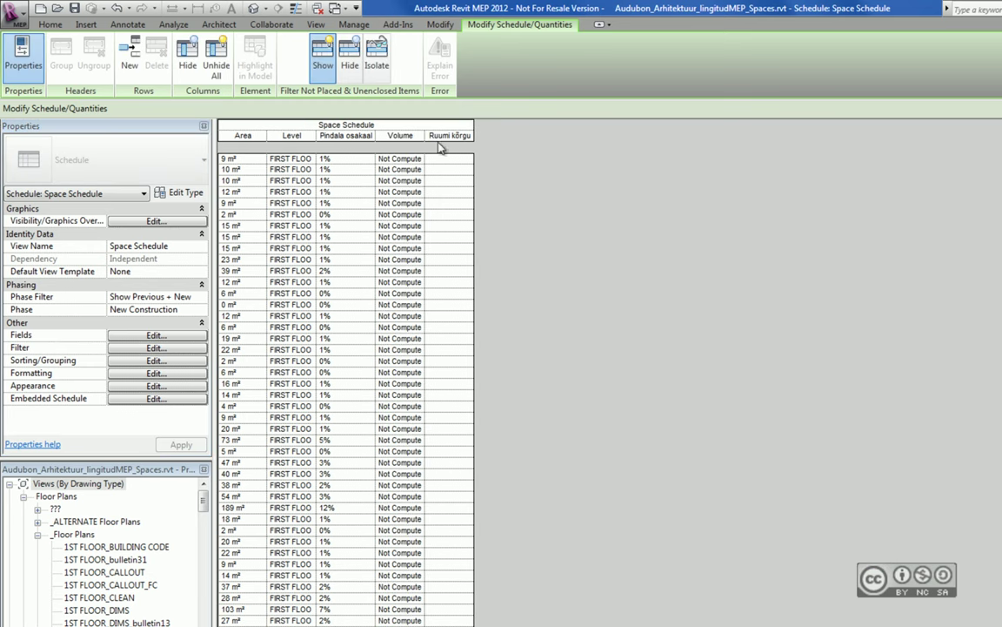
left_click_drag(426, 135, 444, 135)
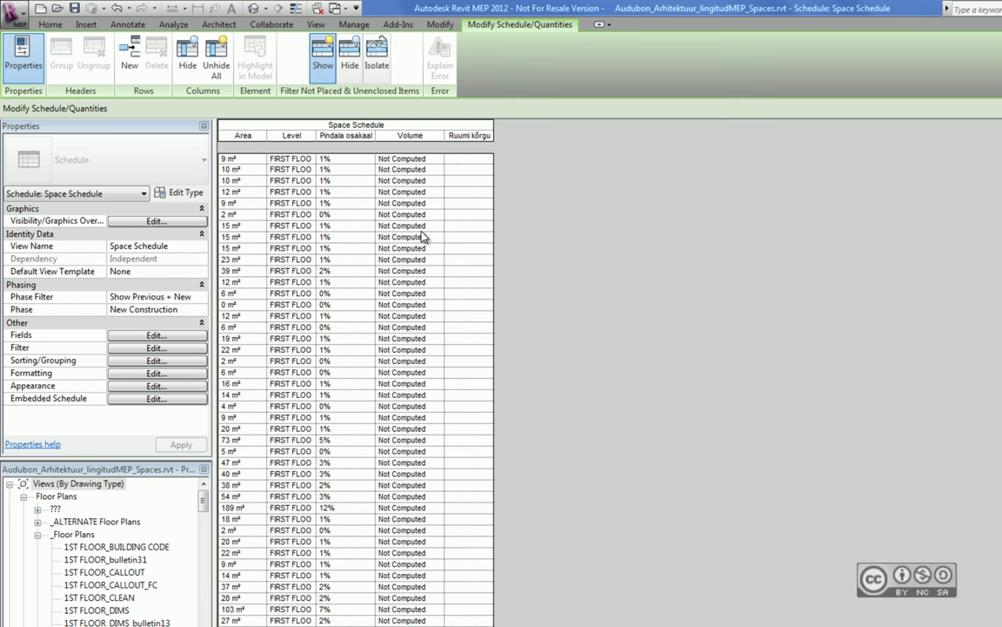
left_click(315, 23)
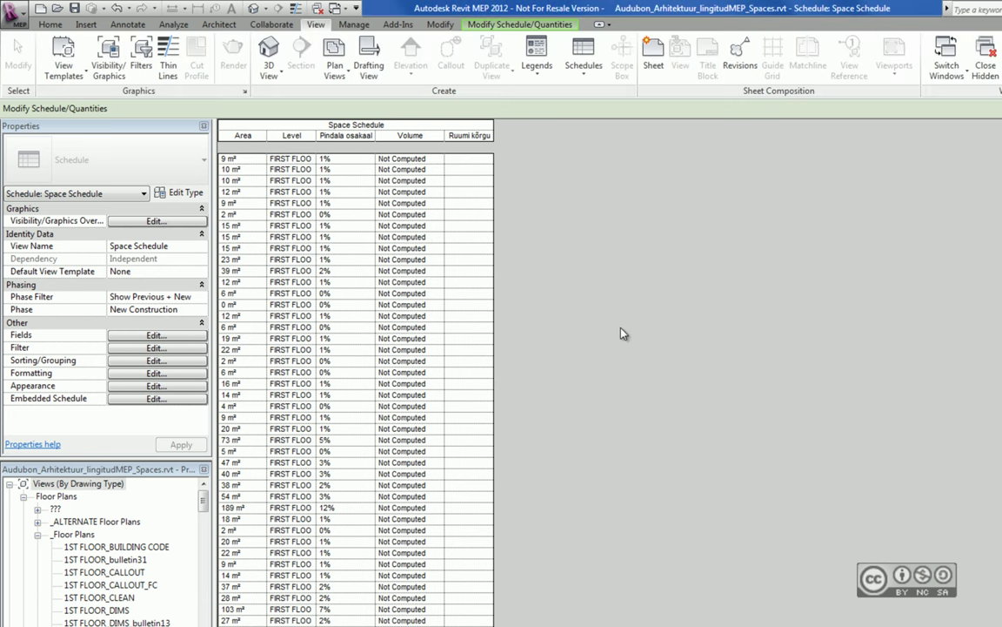
left_click(174, 24)
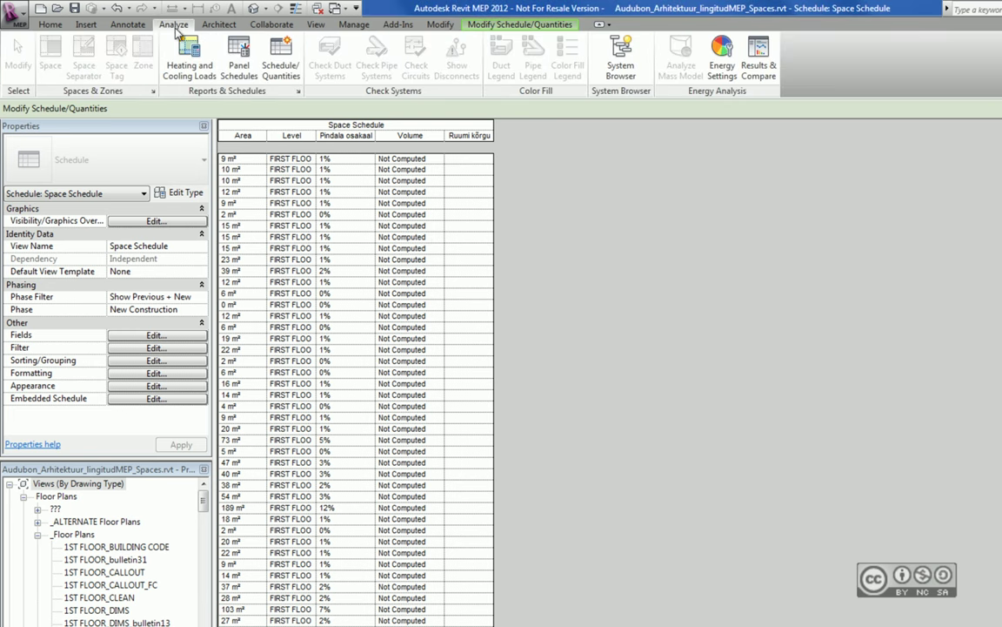
left_click(153, 92)
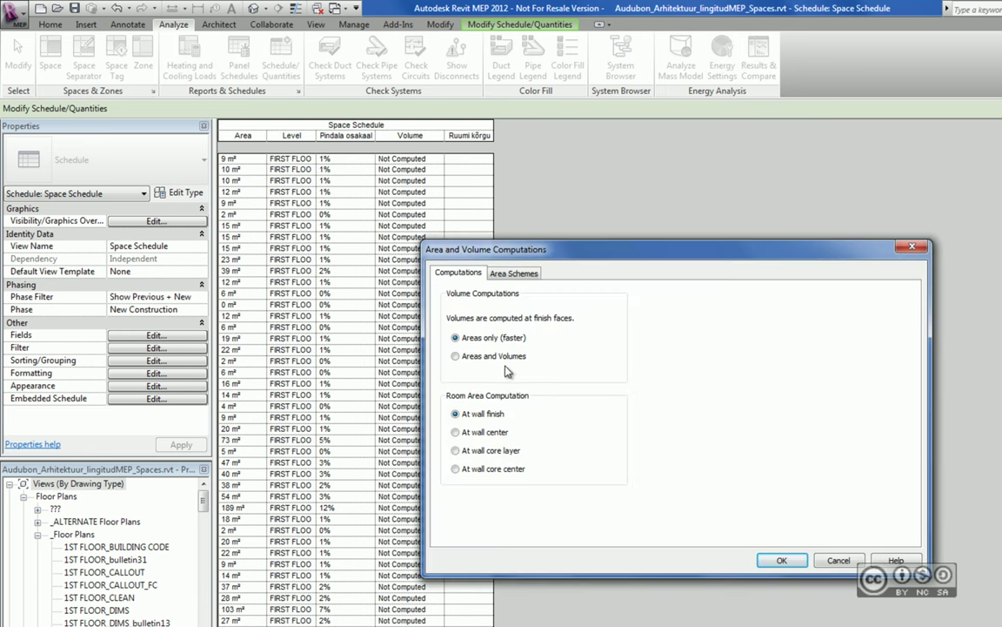
left_click(456, 357)
left_click(782, 560)
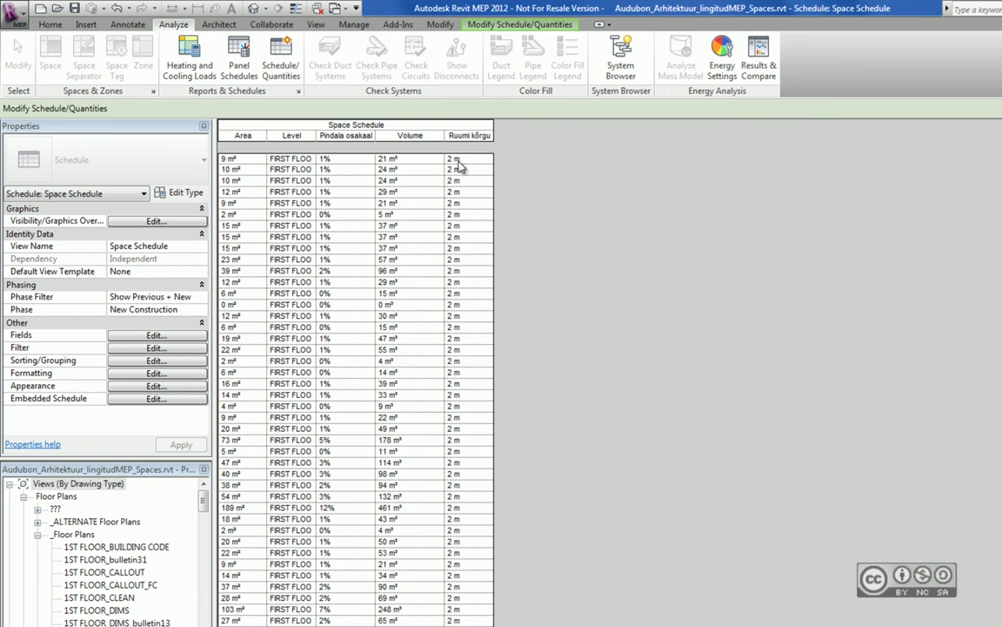
left_click_drag(493, 135, 497, 139)
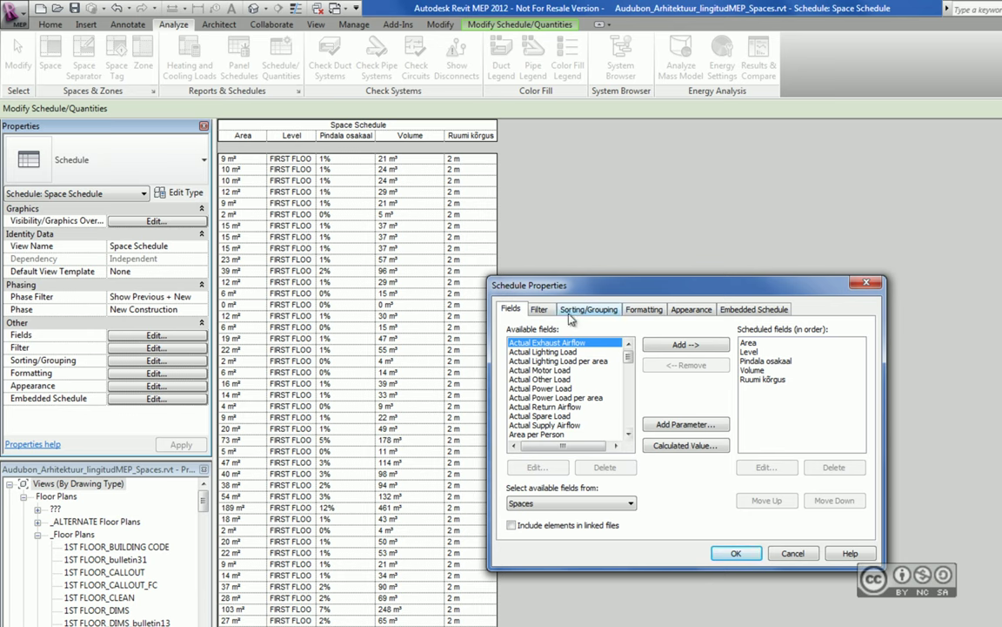
Step: View the Filter tab of the Space Schedule's properties
left_click(540, 310)
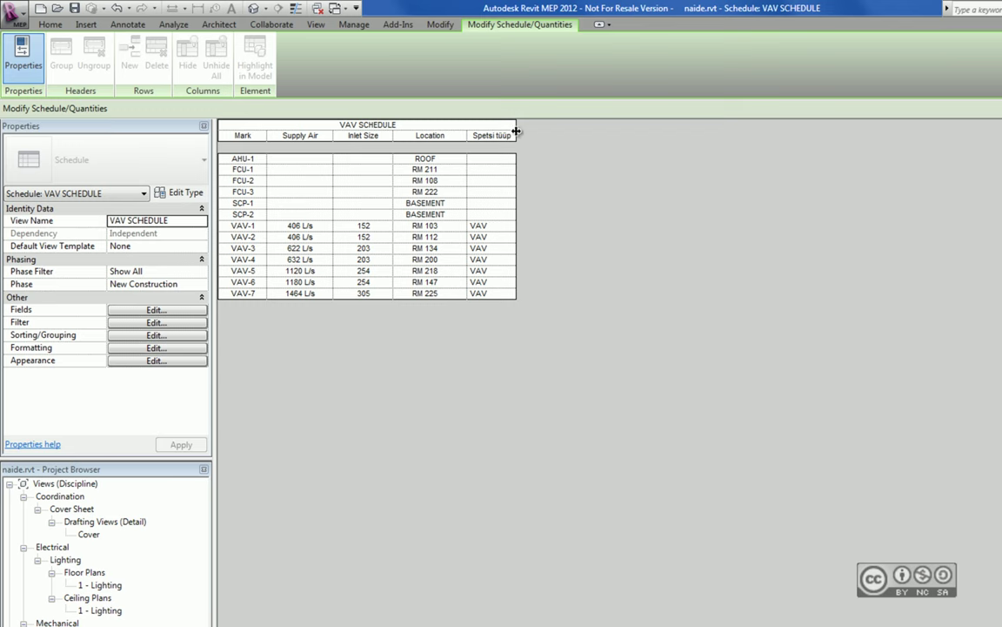
Step: Filter the VAV SCHEDULE on Spetsi tüüp equals VAV, leaving units VAV-1 to VAV-7
left_click(116, 324)
left_click(583, 332)
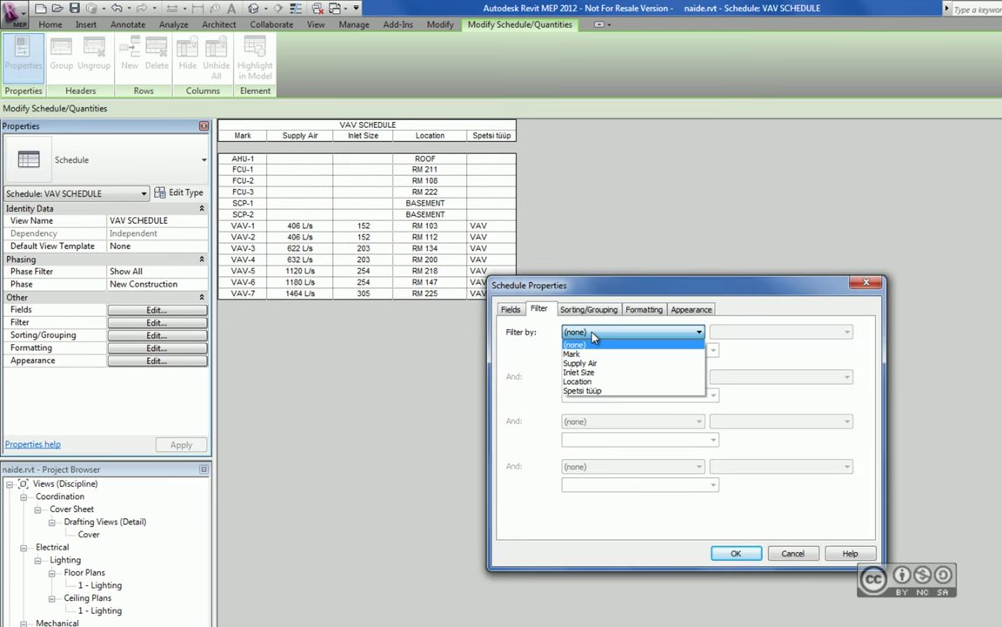
left_click(582, 391)
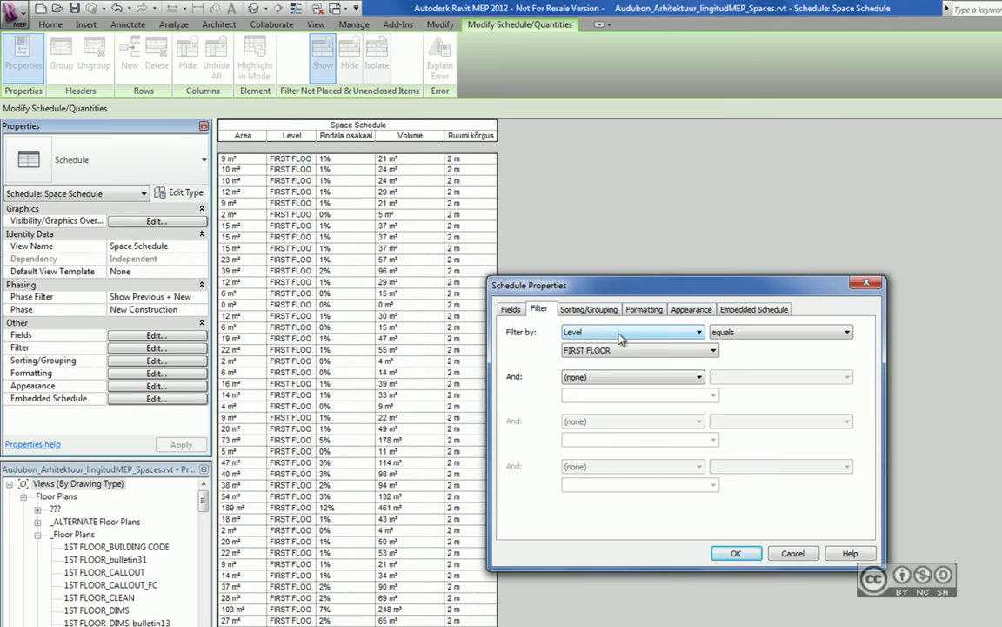
left_click(757, 335)
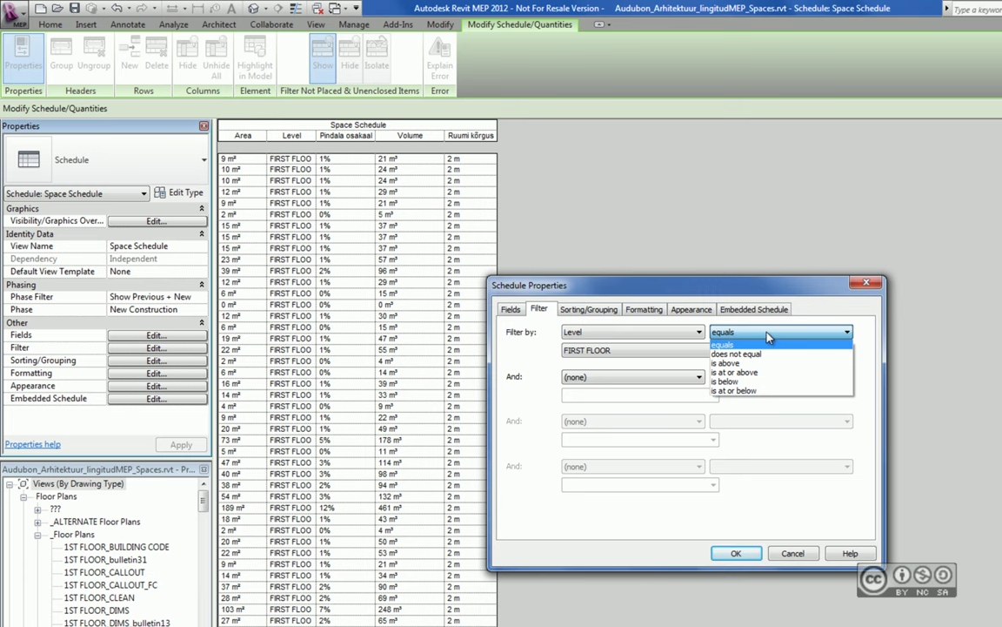
left_click(771, 345)
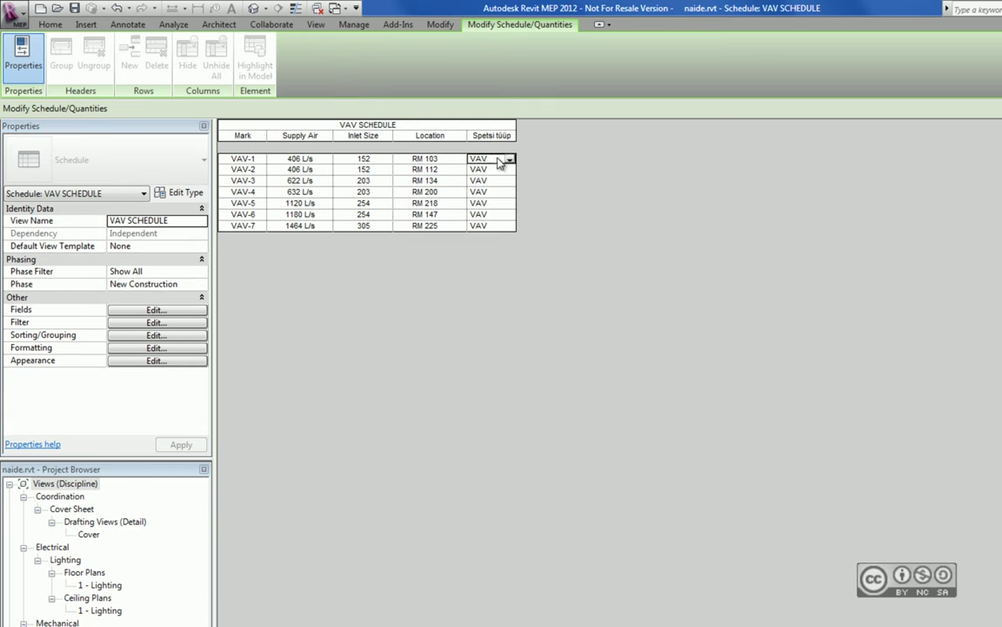
left_click(495, 169)
Step: Check VAV-3's Spetsi tüüp value, leaving it unchanged as VAV
left_click(495, 180)
double_click(495, 180)
left_click(493, 181)
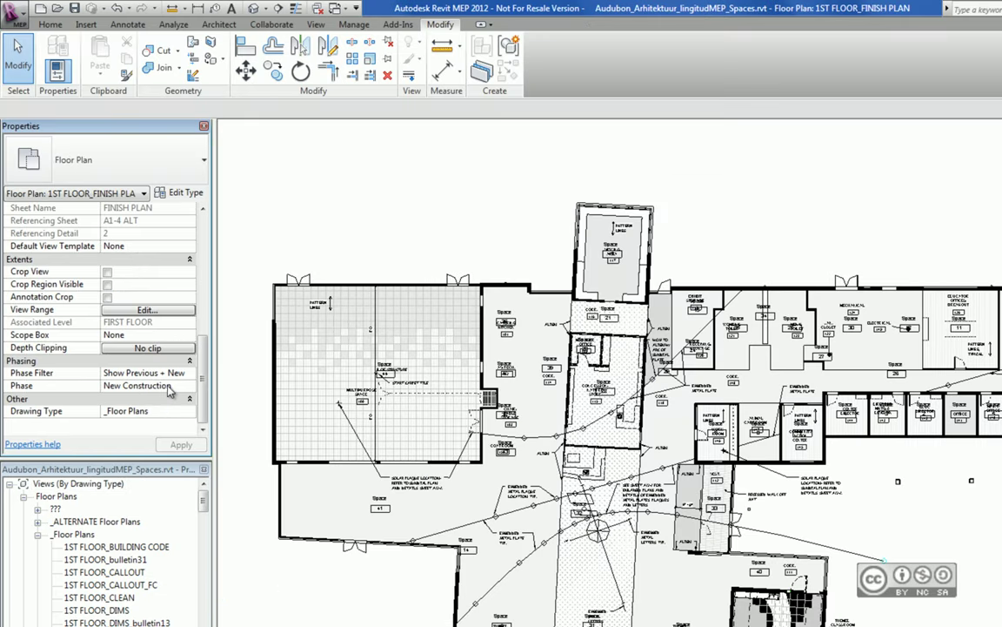
Step: Sort the Space Schedule by Area in ascending order
left_click(137, 388)
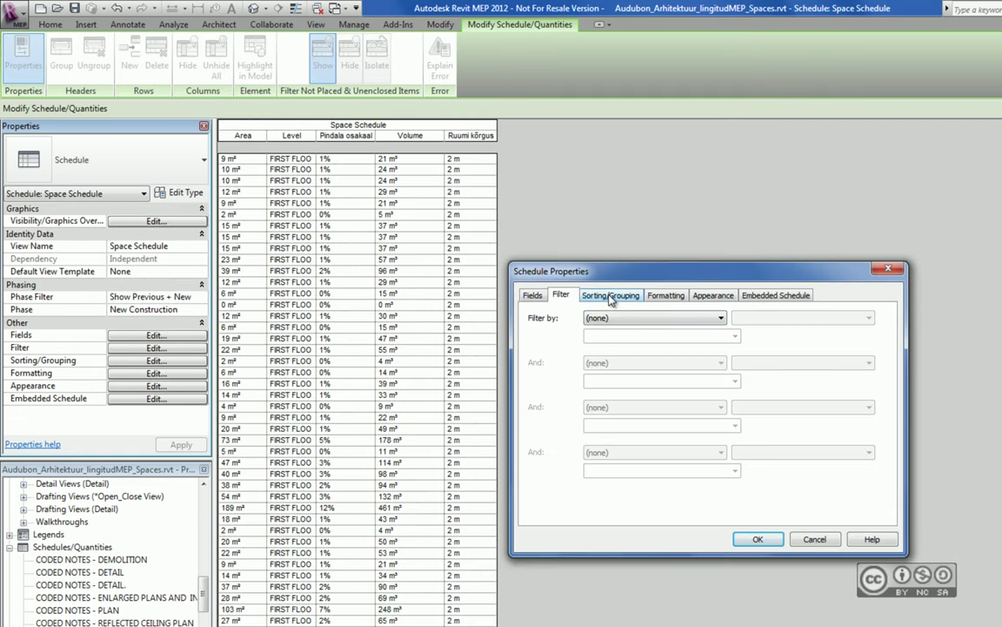
left_click(611, 296)
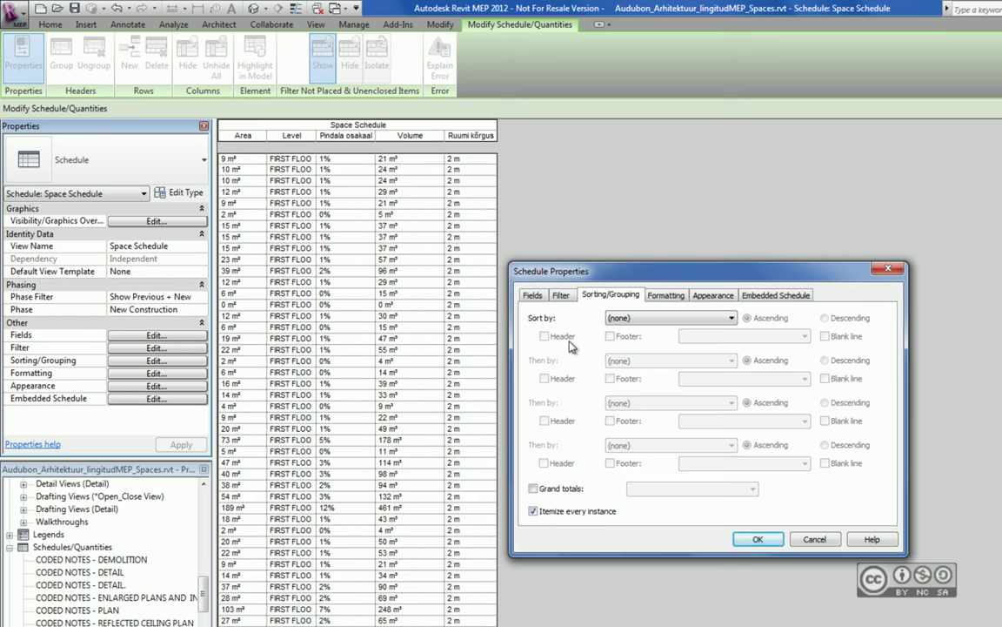
key("Down")
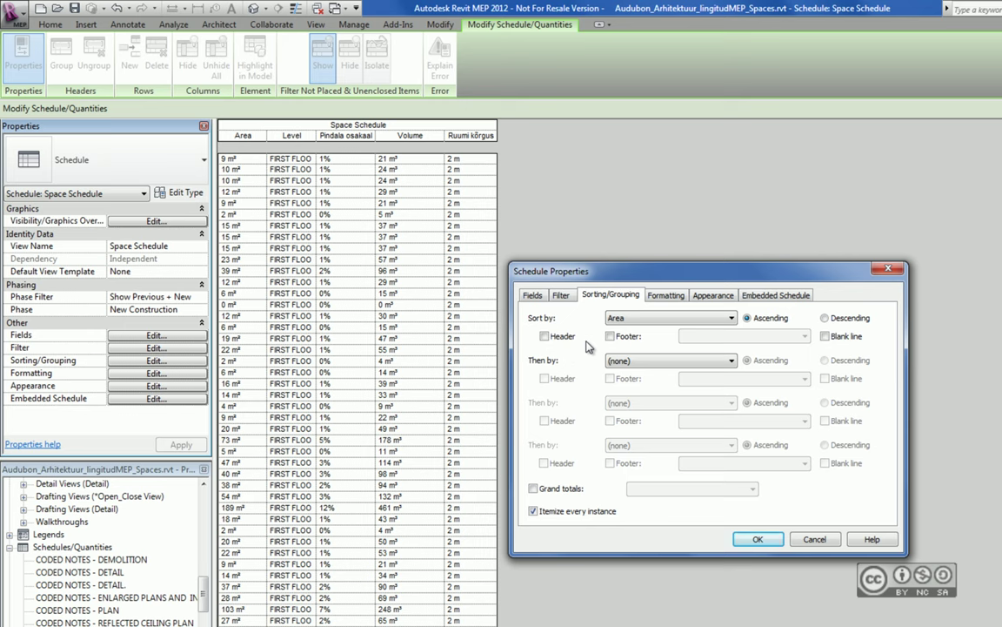
left_click(641, 320)
left_click(645, 320)
left_click(759, 539)
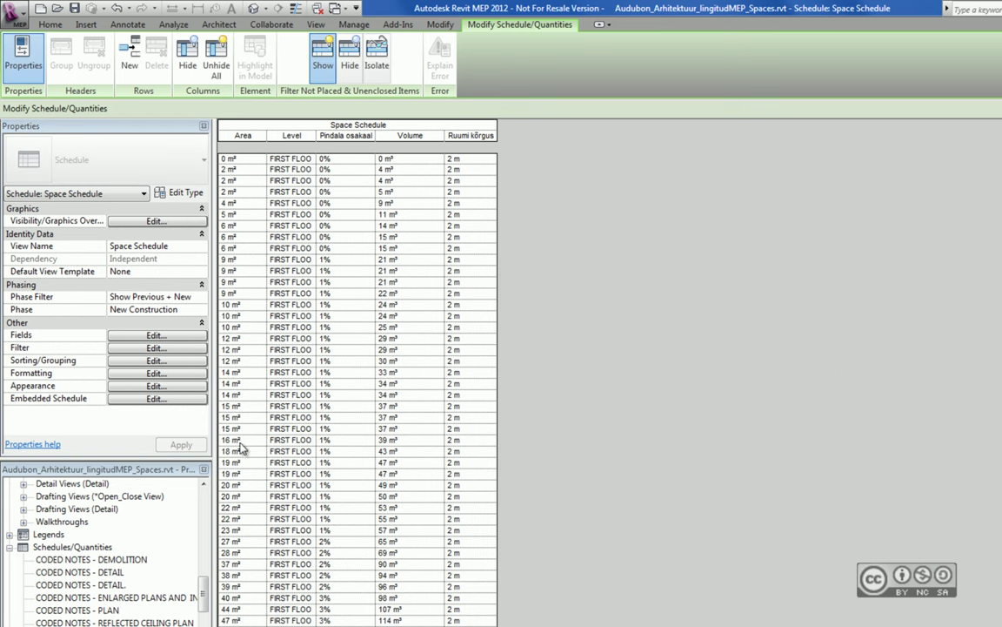
Step: Turn off Itemize every instance and turn on Grand totals in the Space Schedule
left_click(155, 361)
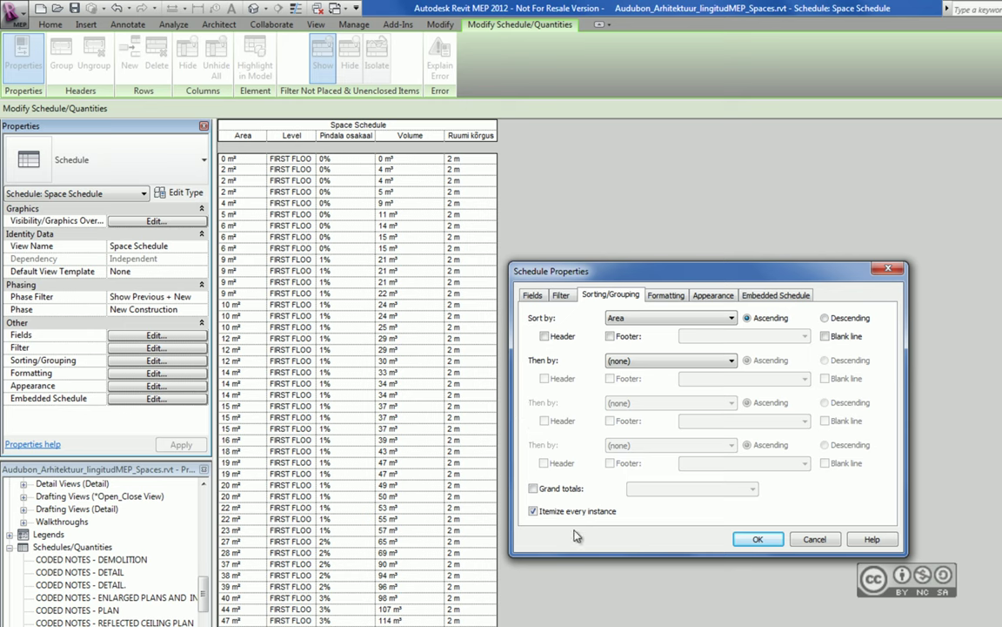
left_click(534, 513)
left_click(533, 488)
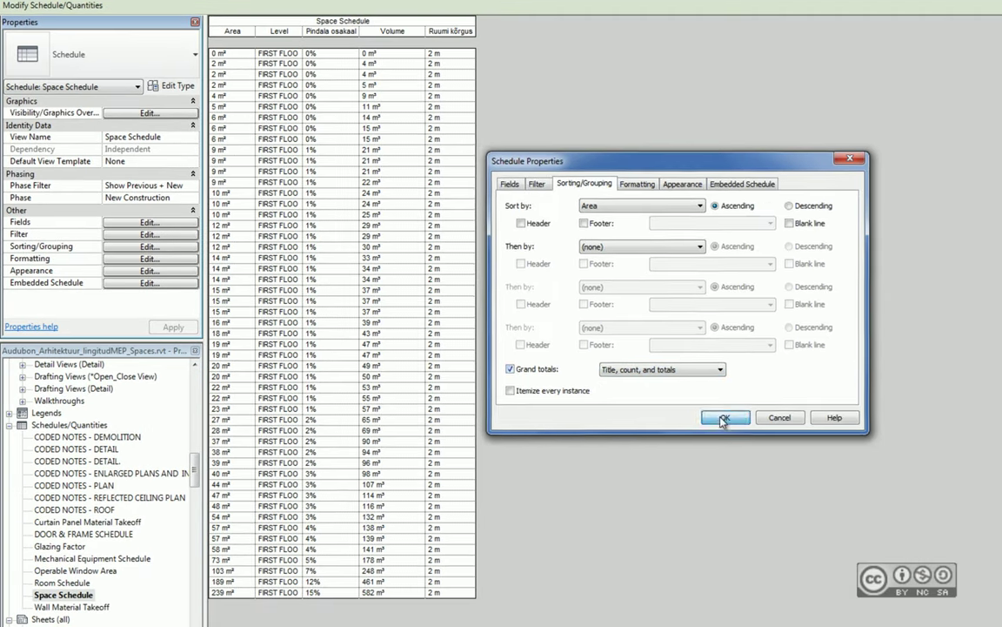
left_click(726, 424)
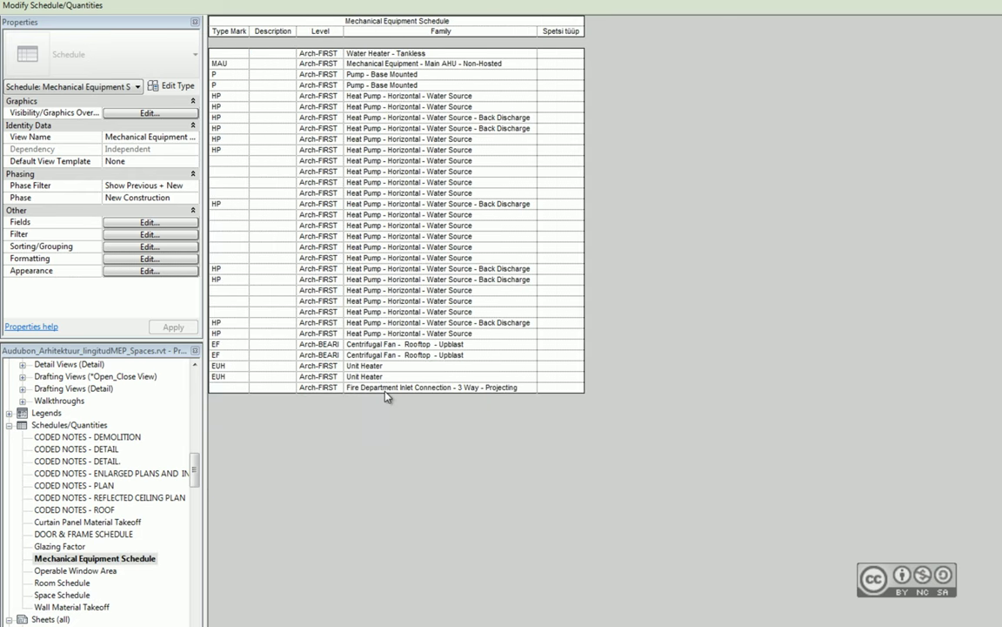
Step: Sort the Mechanical Equipment Schedule by Family, unitemized, with grand totals showing 32
left_click(133, 250)
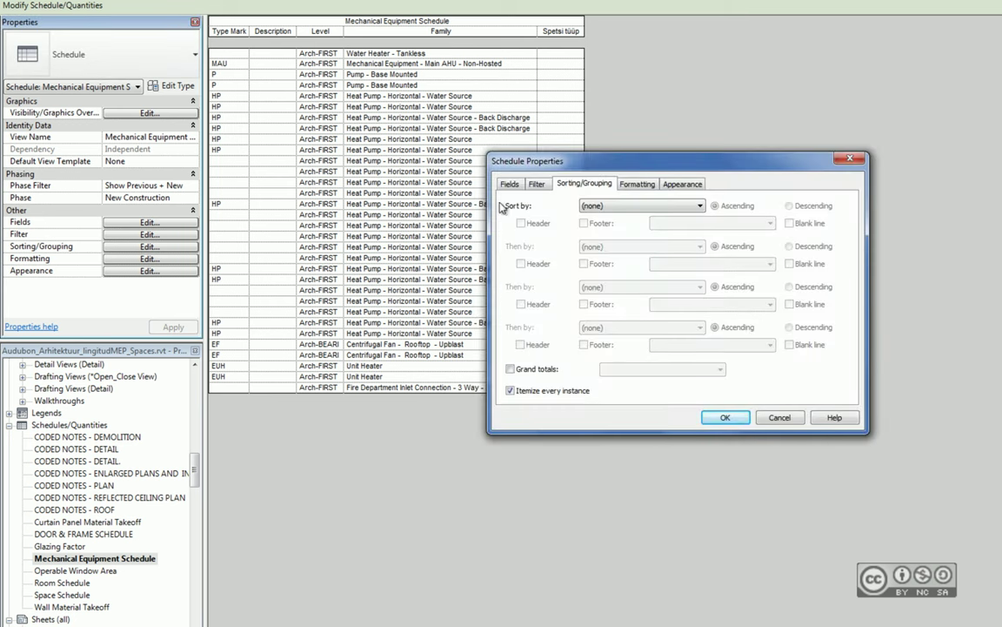
left_click(607, 206)
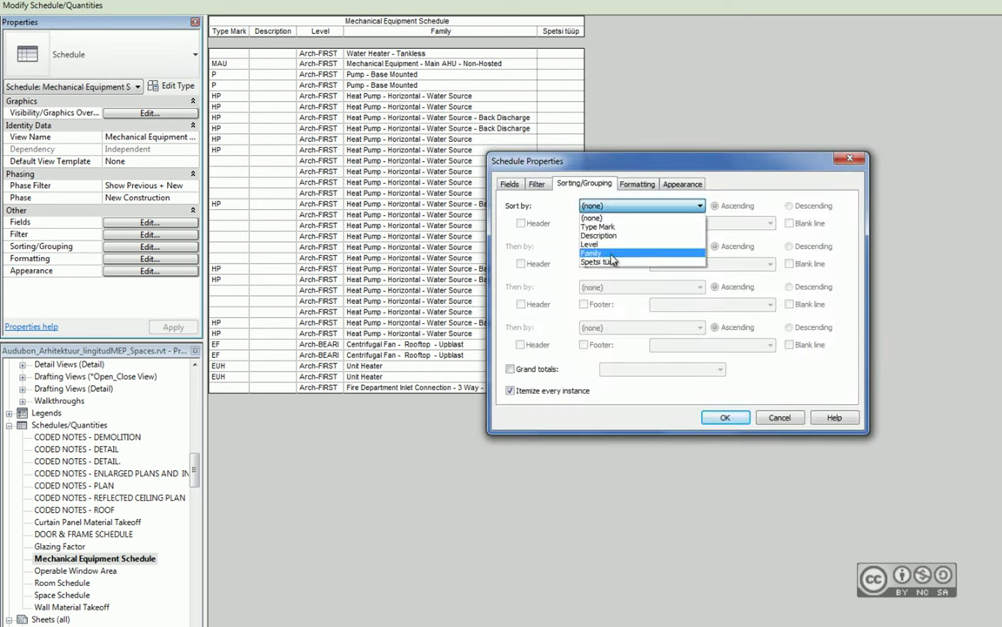
left_click(609, 255)
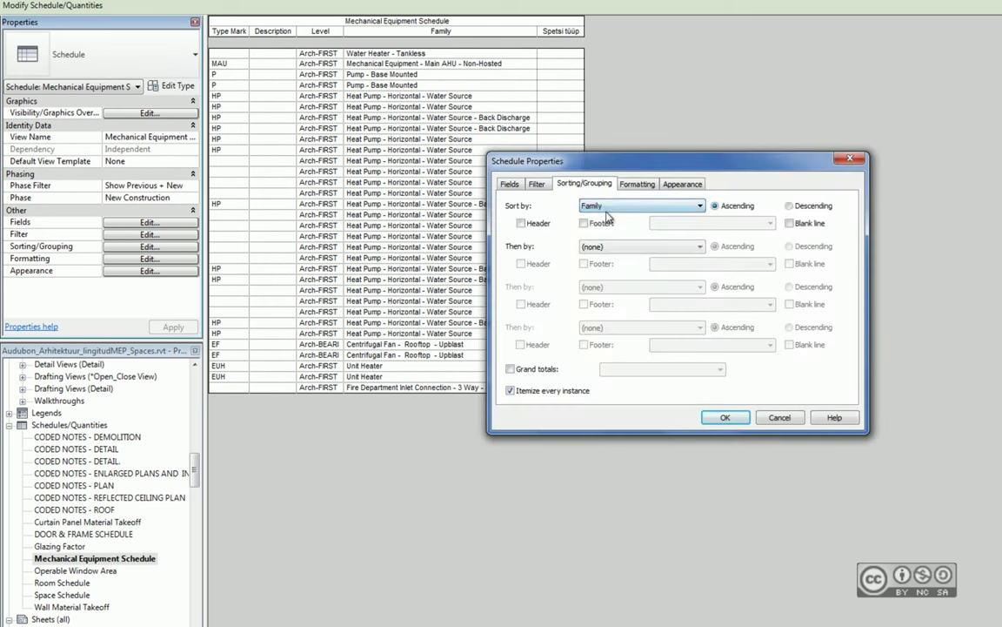
left_click(524, 369)
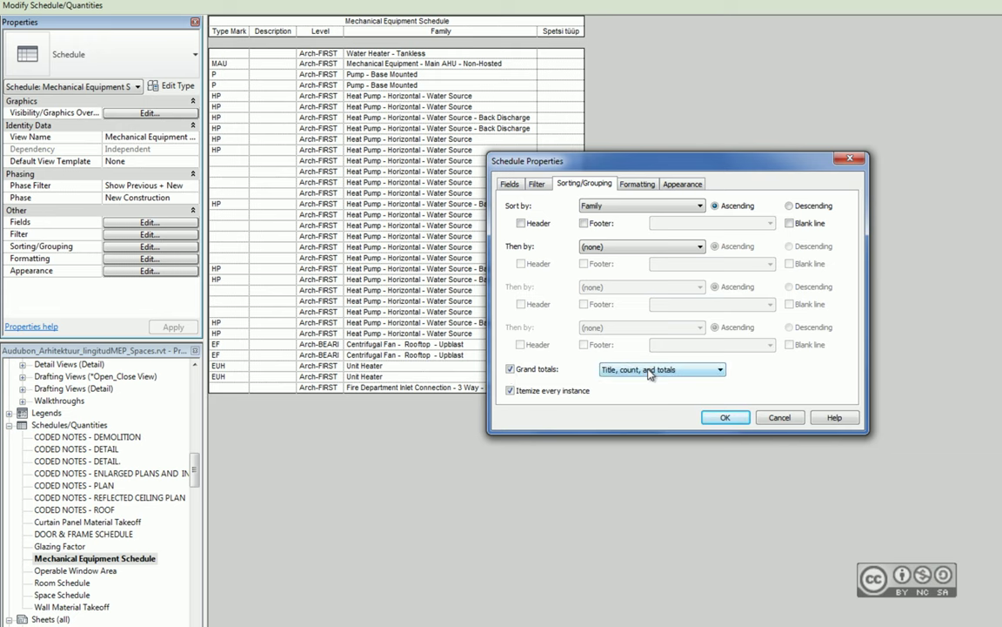
left_click(510, 390)
left_click(725, 417)
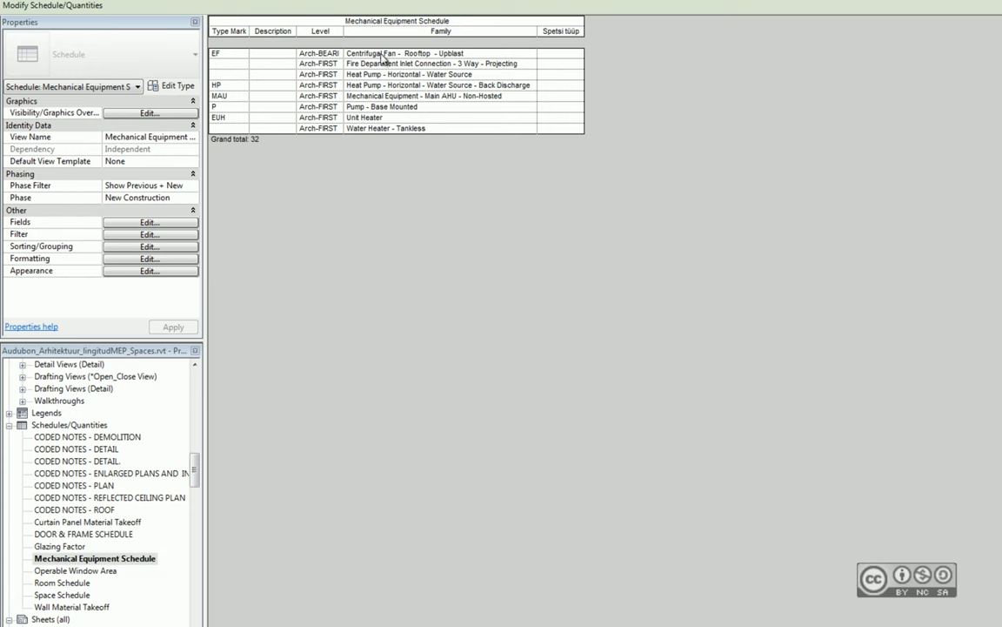
Step: Add a Count column to the Mechanical Equipment Schedule
left_click(136, 248)
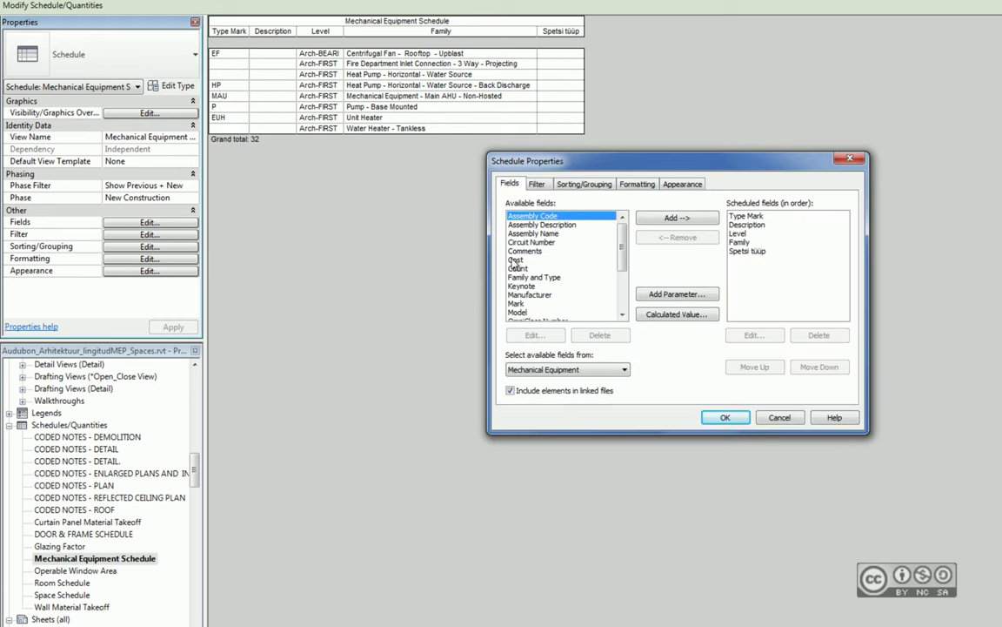
left_click(520, 269)
left_click(677, 218)
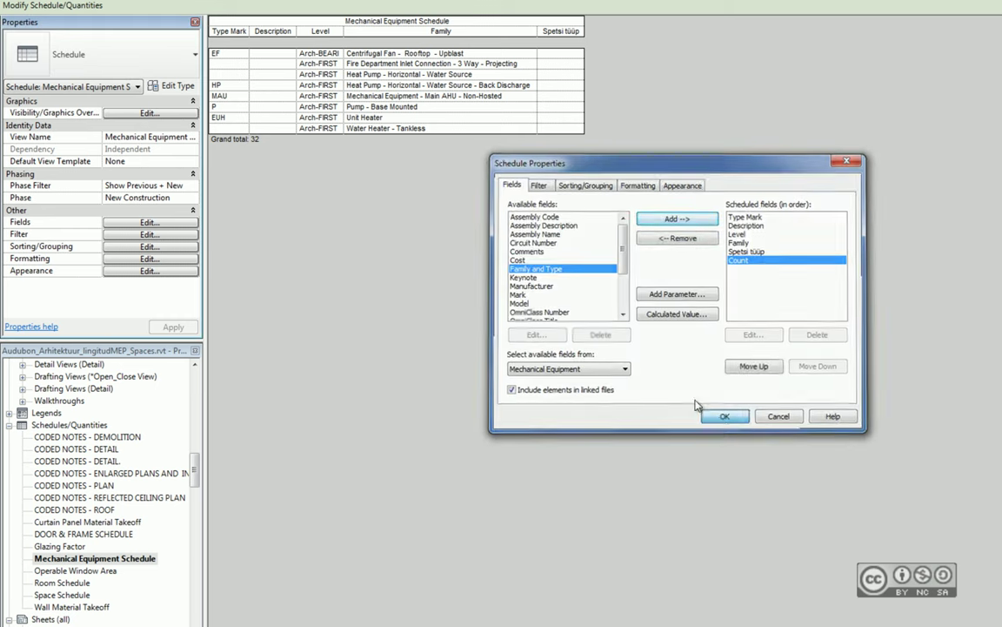
left_click(725, 417)
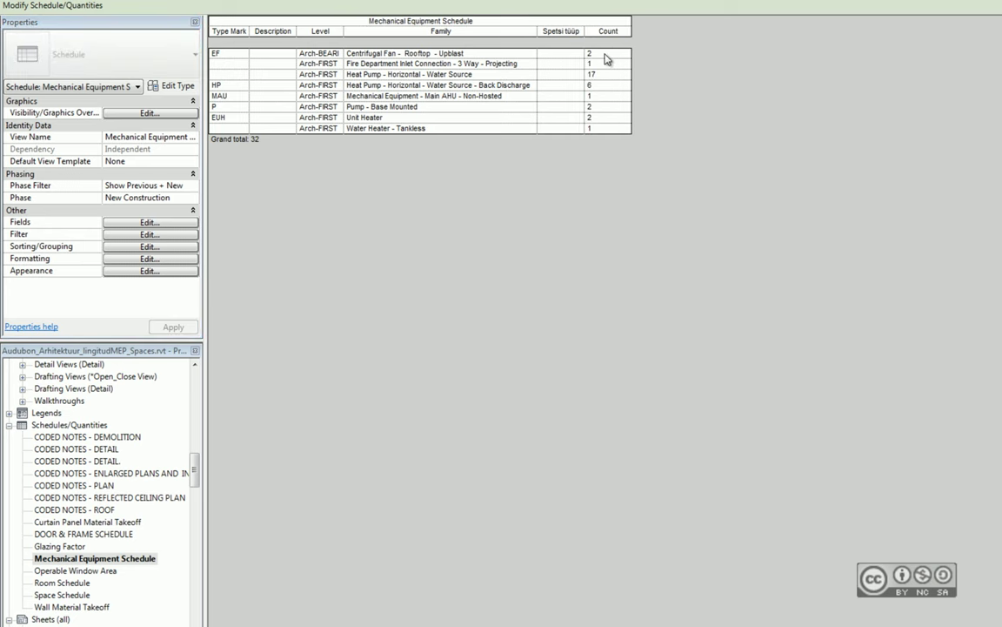
Step: Add Type Mark as the secondary sort under Family, keeping the grand total options
left_click(143, 246)
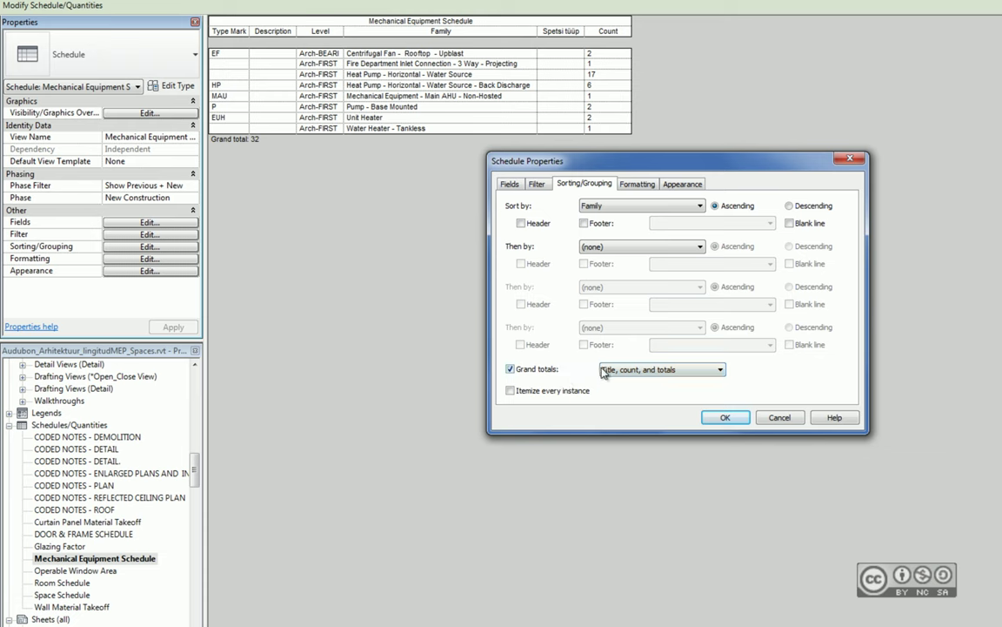
left_click(661, 369)
left_click(661, 371)
left_click(608, 248)
left_click(601, 268)
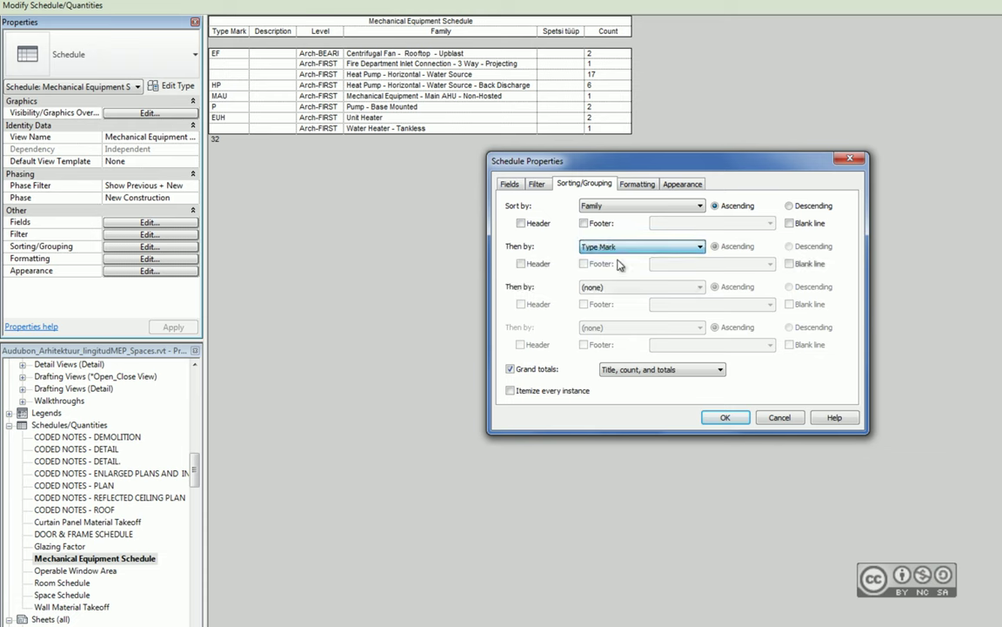
left_click(725, 417)
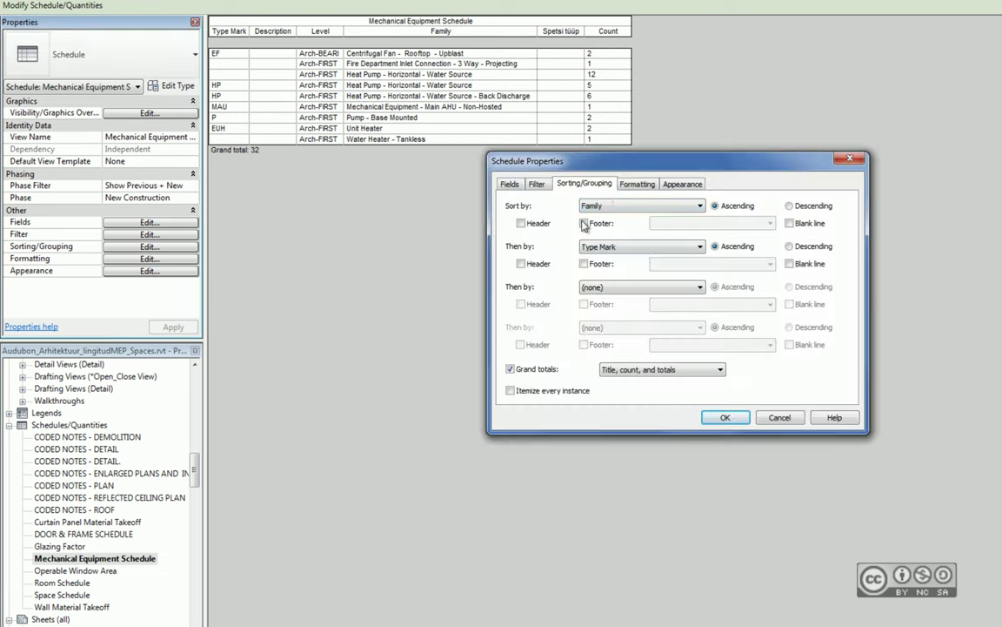
Step: Change the Type Mark column heading to 'Tüüp'
left_click(640, 184)
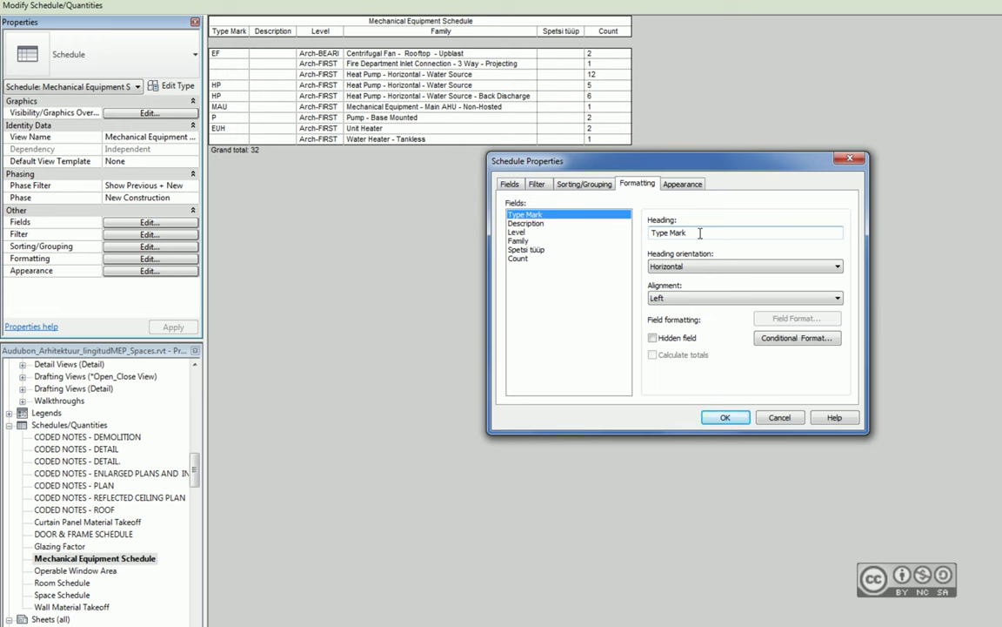
left_click_drag(700, 233, 644, 235)
type("Tüüp")
left_click(725, 417)
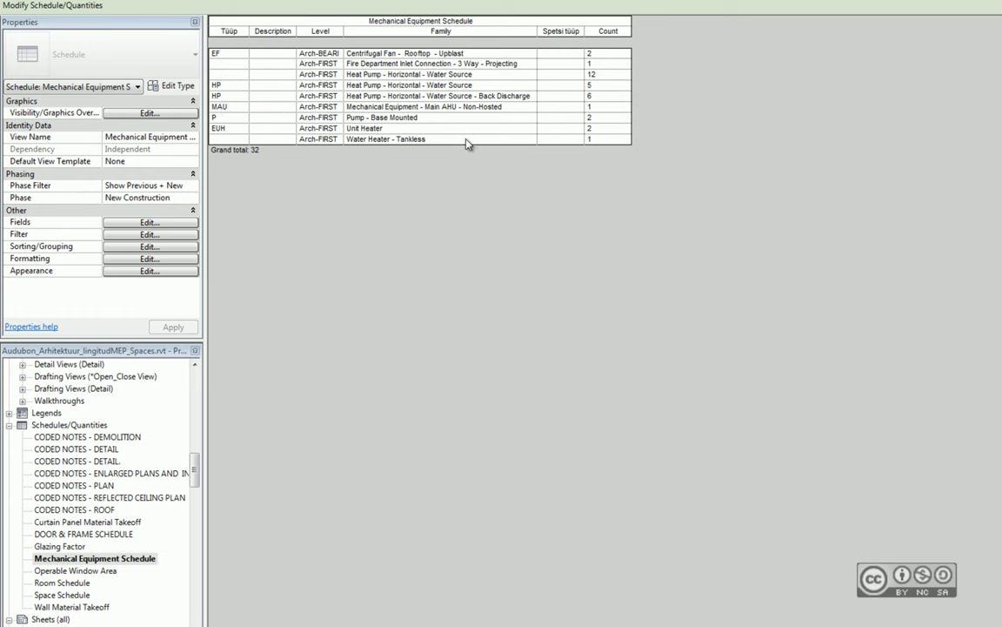
left_click(130, 258)
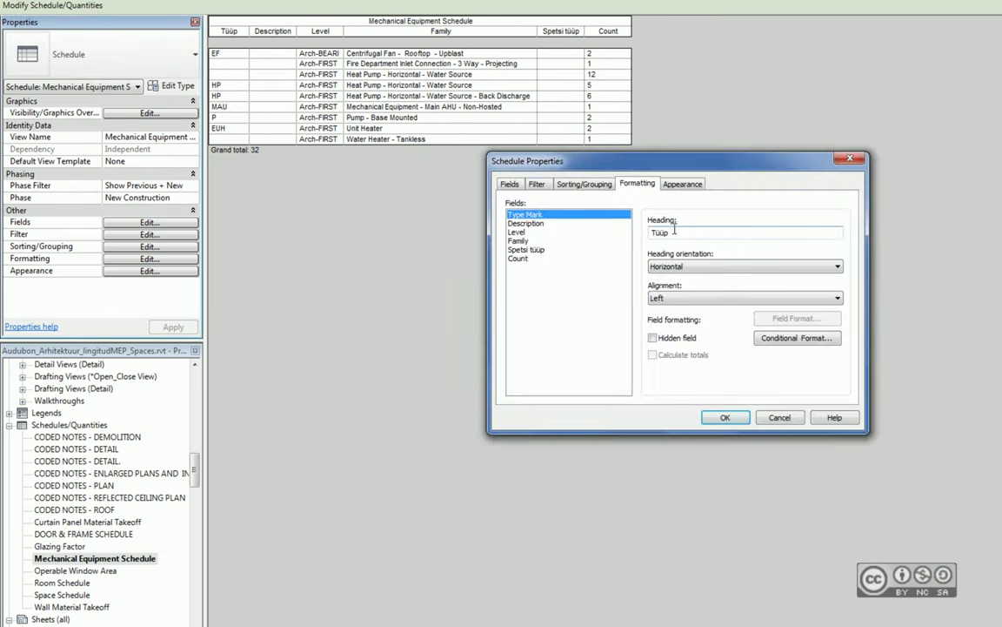
double_click(674, 233)
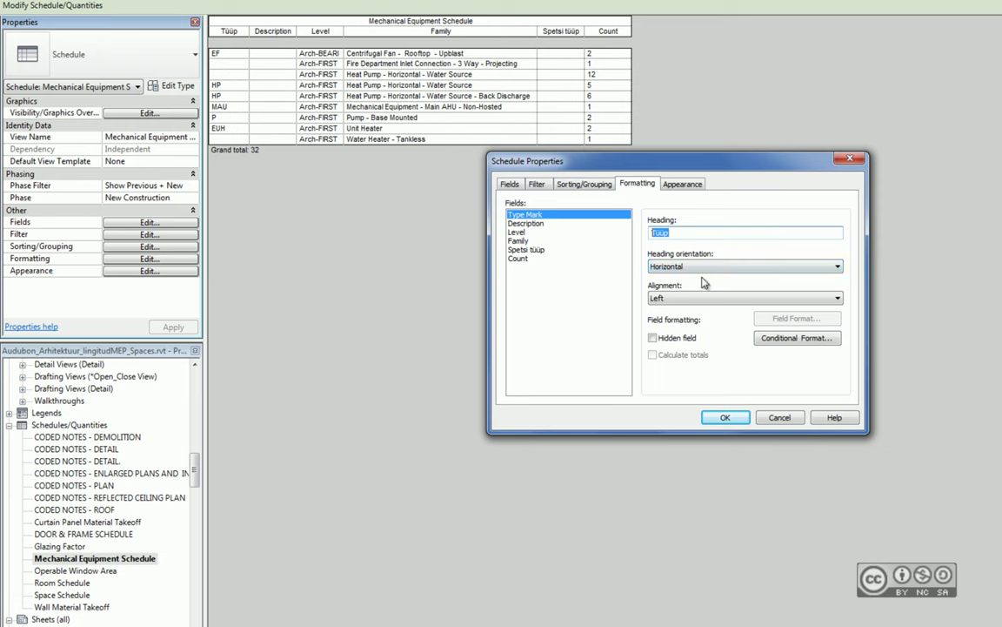
left_click(703, 266)
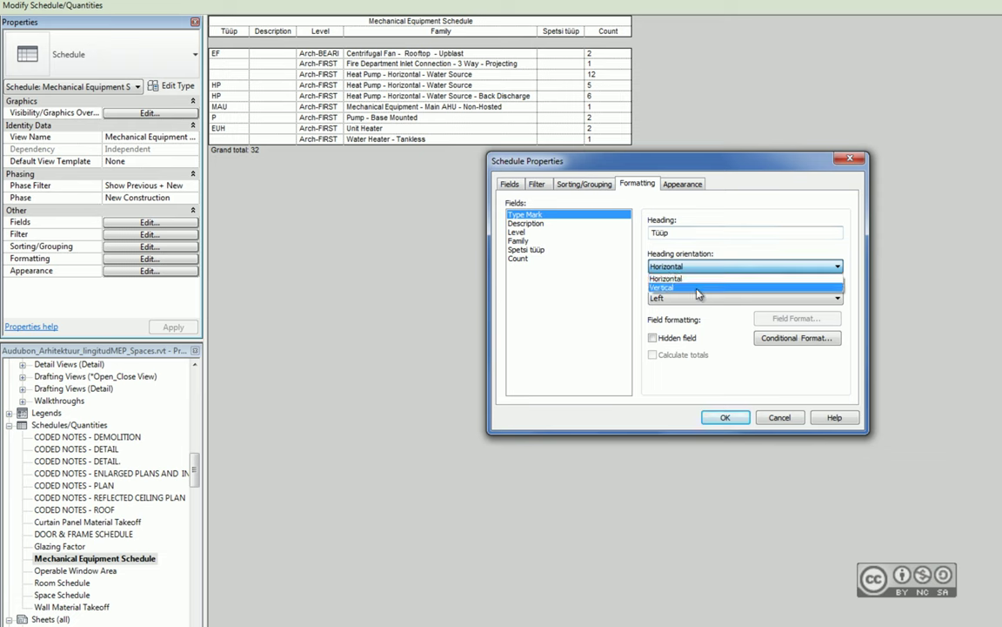
left_click(678, 302)
left_click(678, 300)
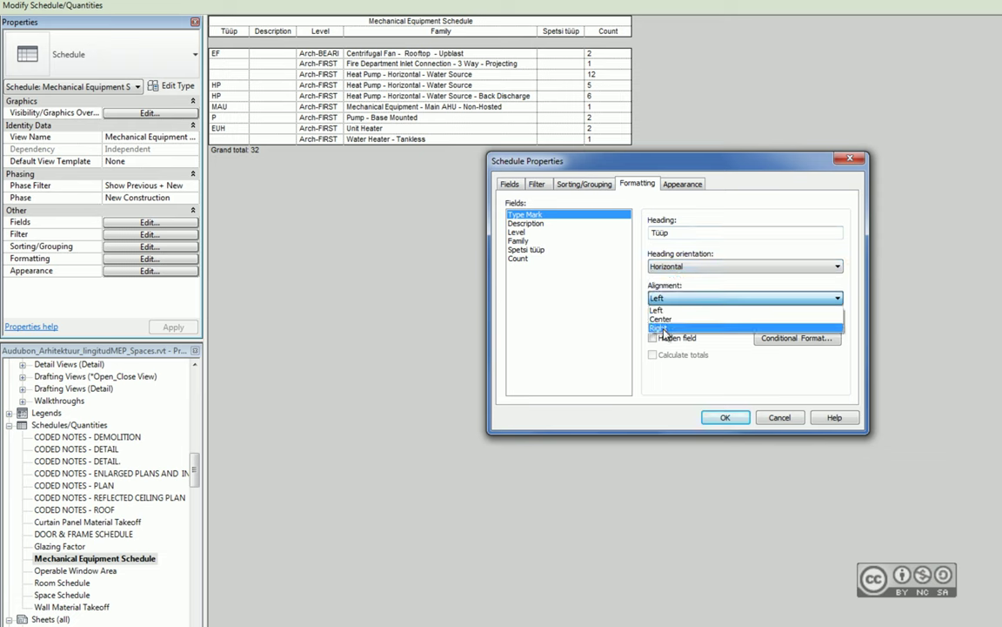
left_click(722, 367)
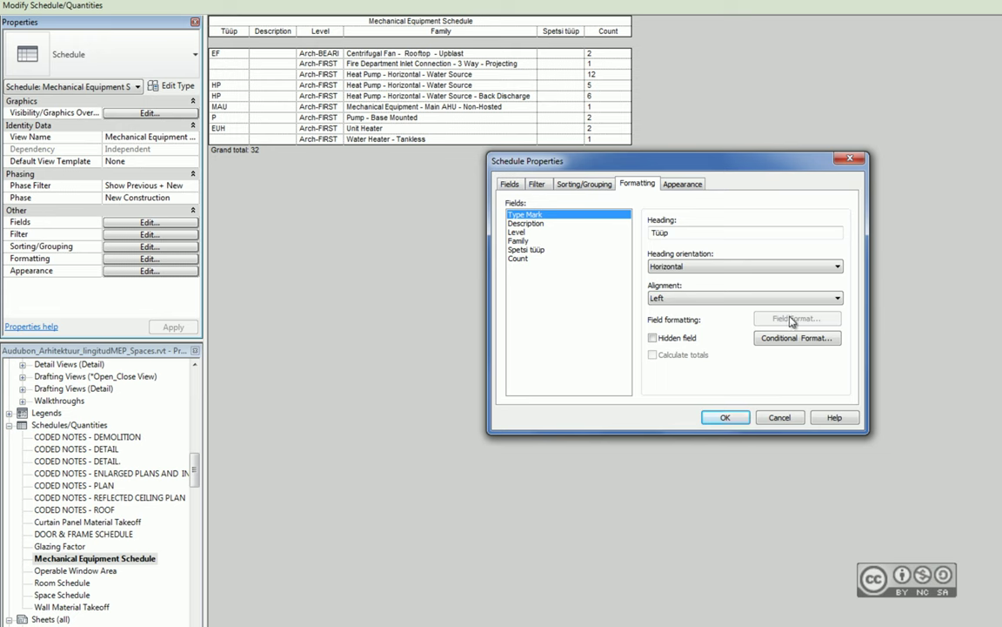
key("End")
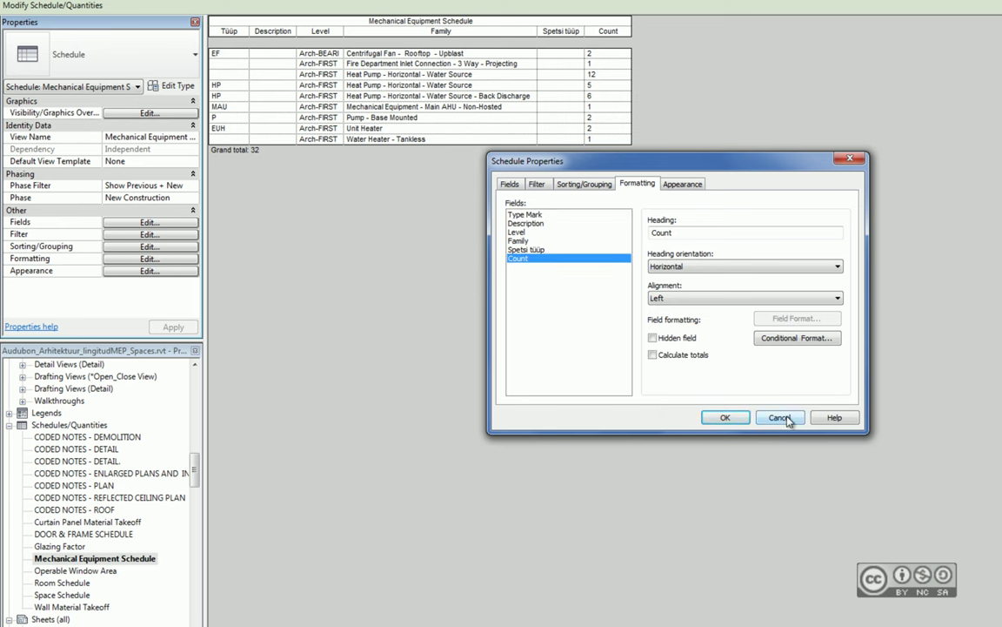
left_click(779, 418)
Step: Give the Space Schedule's Area field its own format: m², 0 decimals, no project settings
double_click(74, 594)
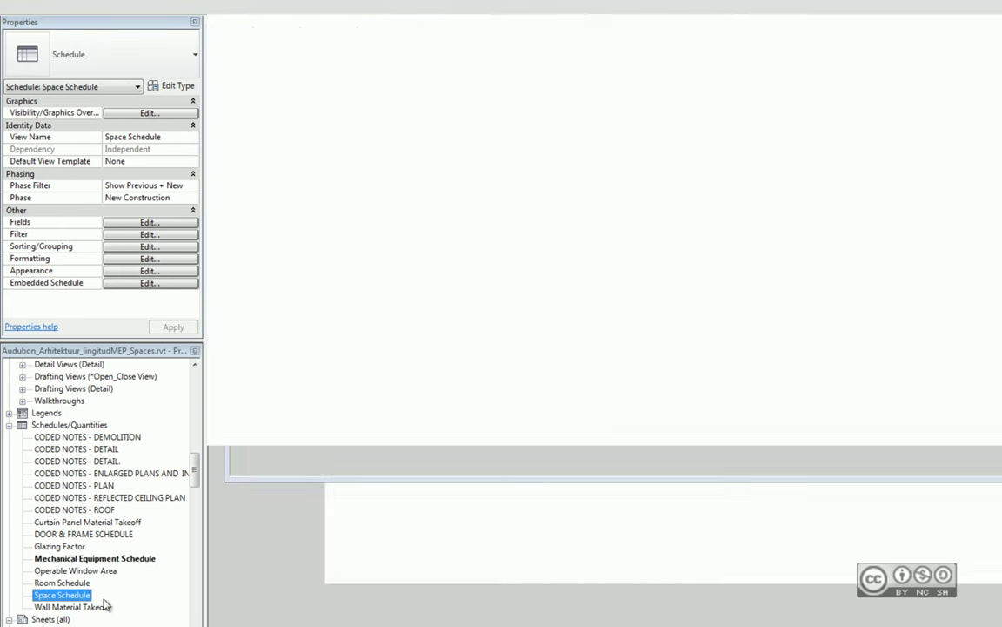
left_click(113, 259)
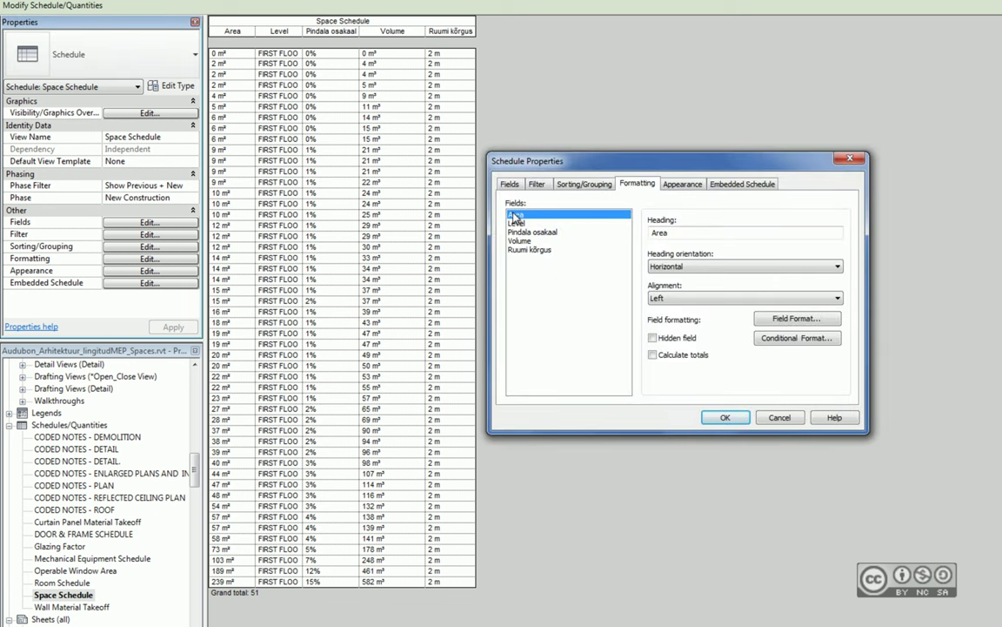
left_click(801, 322)
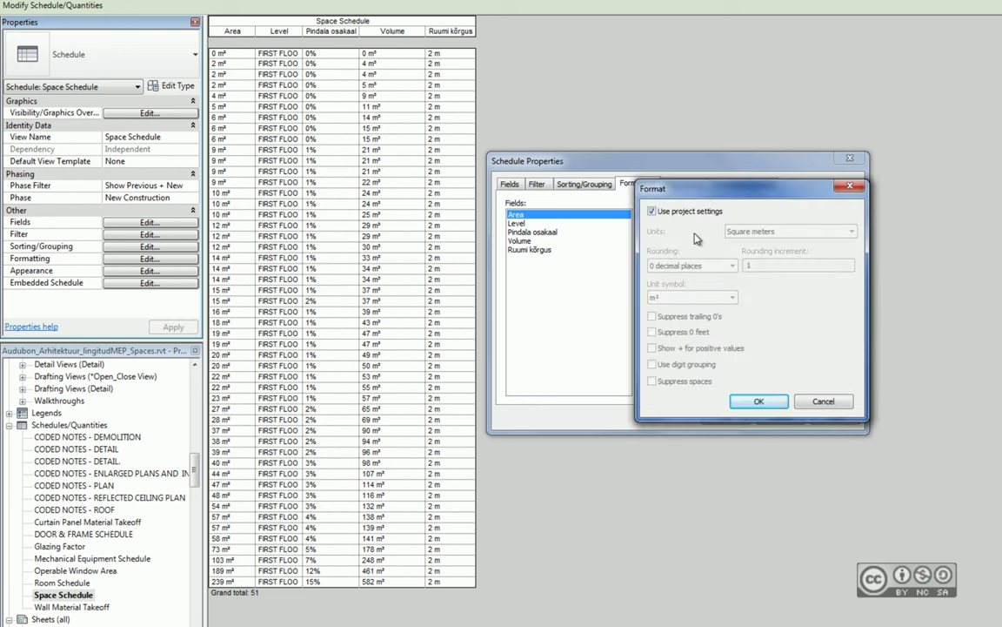
left_click(652, 211)
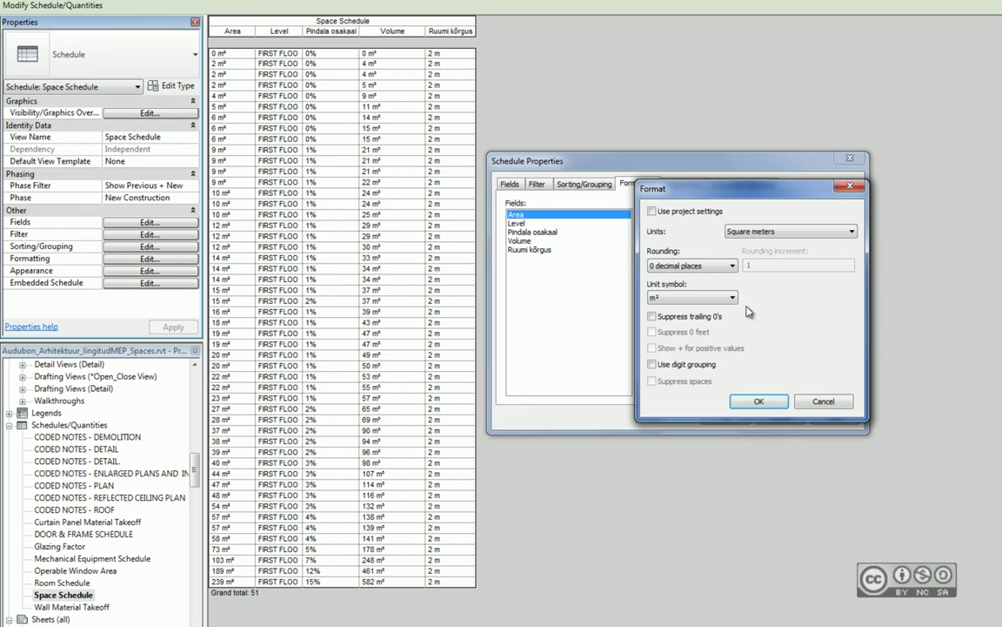
left_click(821, 402)
Step: Create an Area conditional format testing Between 5 and 15 m²
left_click(767, 338)
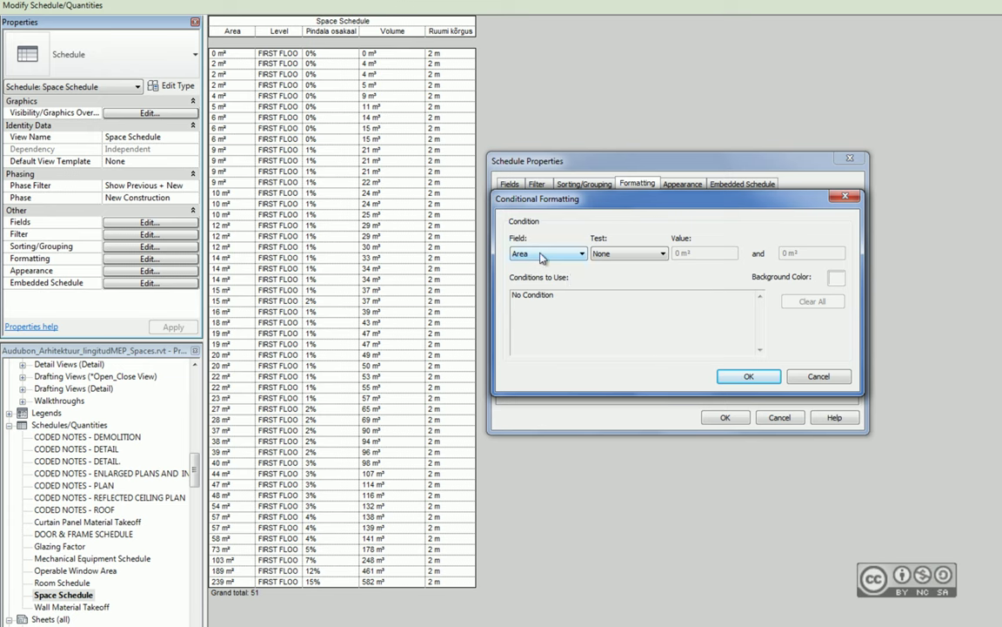
left_click(625, 254)
left_click(606, 274)
double_click(678, 253)
type("5")
double_click(783, 253)
type("15")
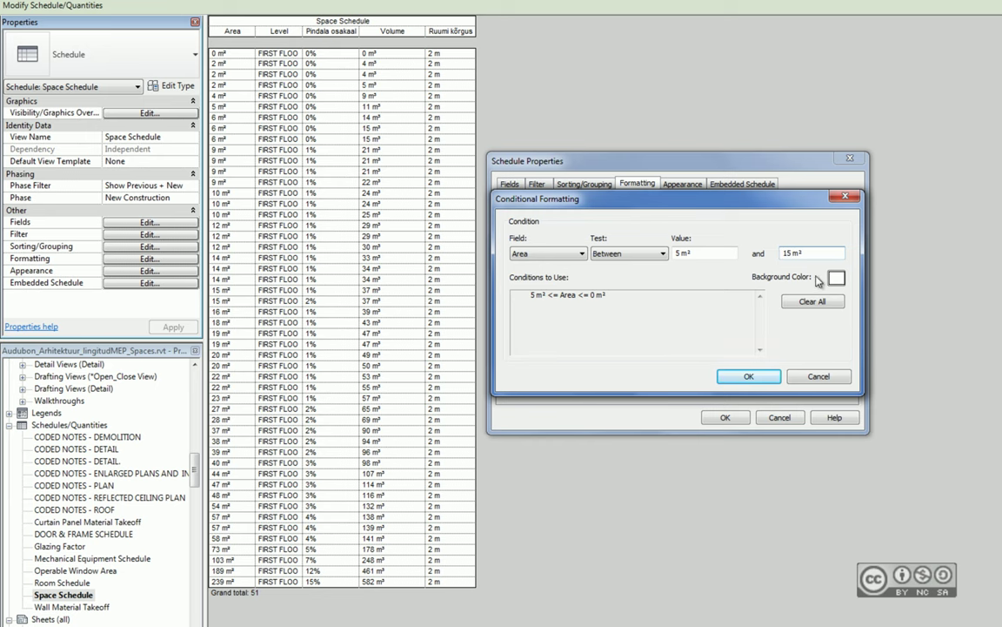
Step: Give matching Area cells a red background and apply the rule
left_click(837, 279)
left_click(537, 198)
left_click(537, 213)
left_click(734, 412)
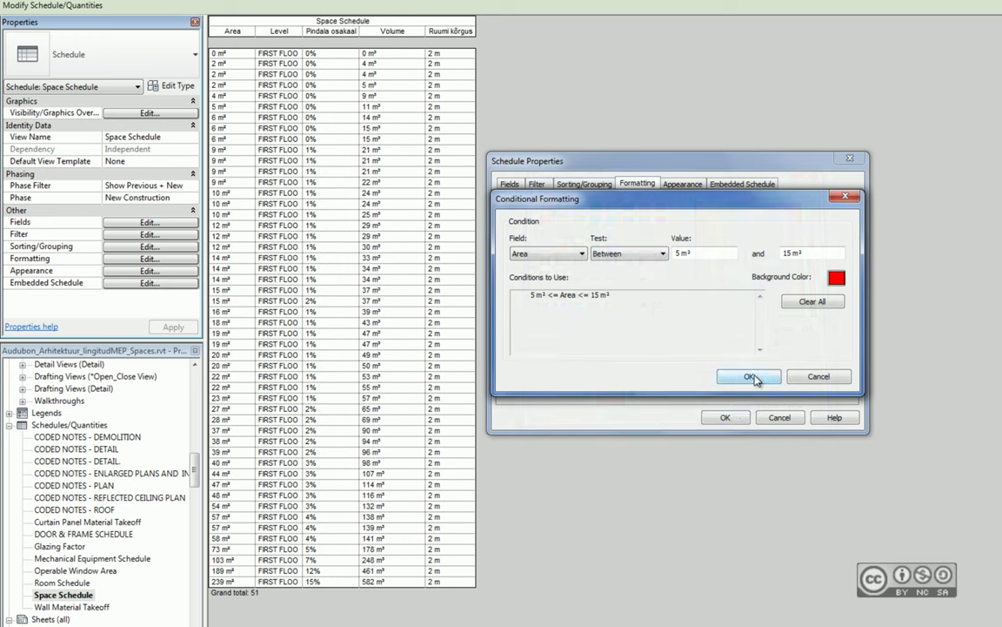
left_click(693, 377)
left_click(726, 417)
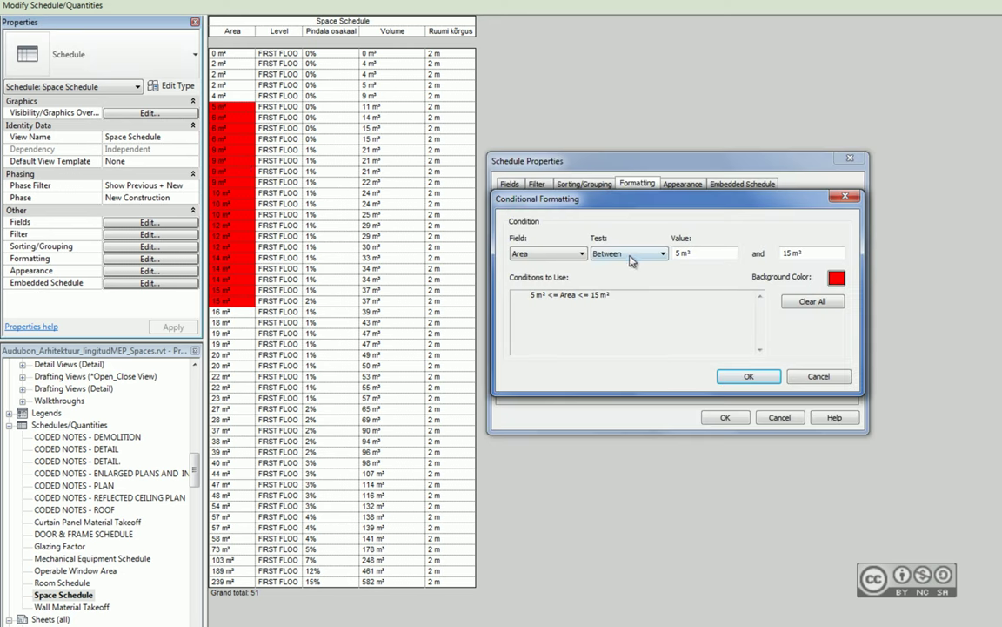
Step: Review the Between condition test and close conditional formatting without changes
left_click(628, 254)
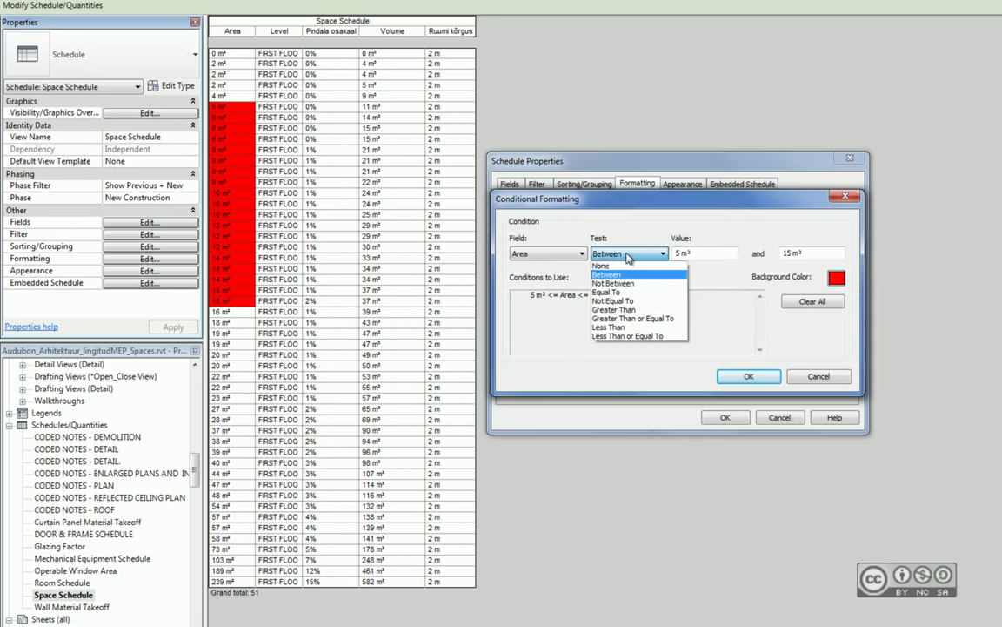
left_click(607, 274)
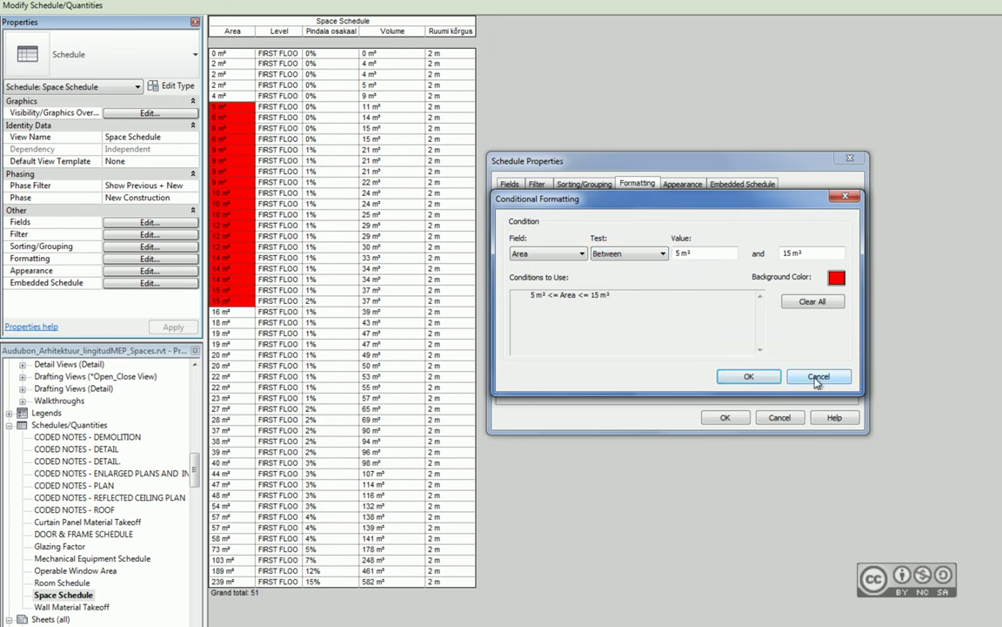
left_click(818, 376)
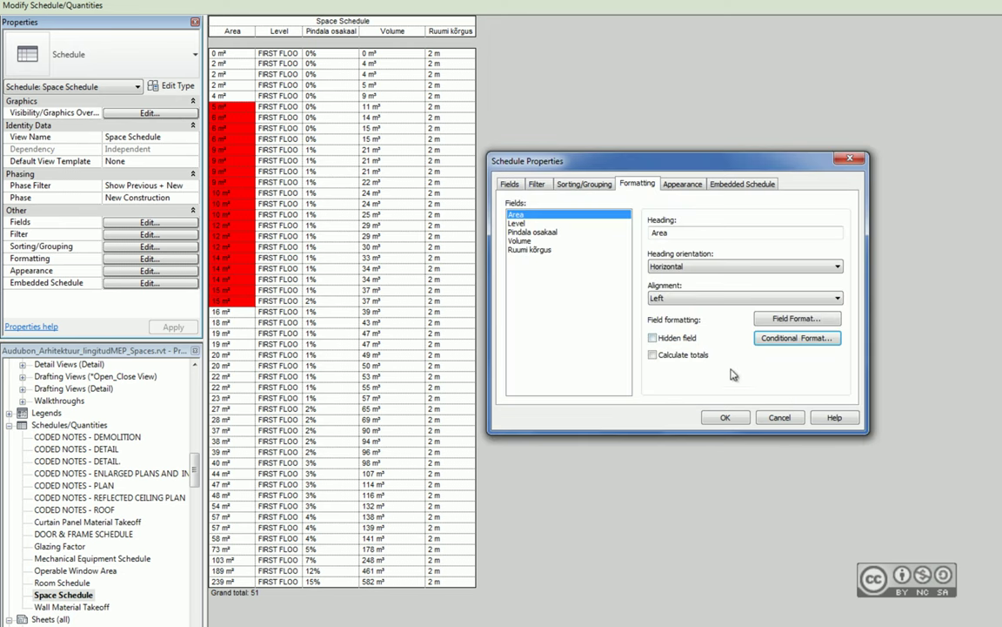
Step: Turn on Calculate totals for Area so the grand total row reads 1578 m²
left_click(585, 184)
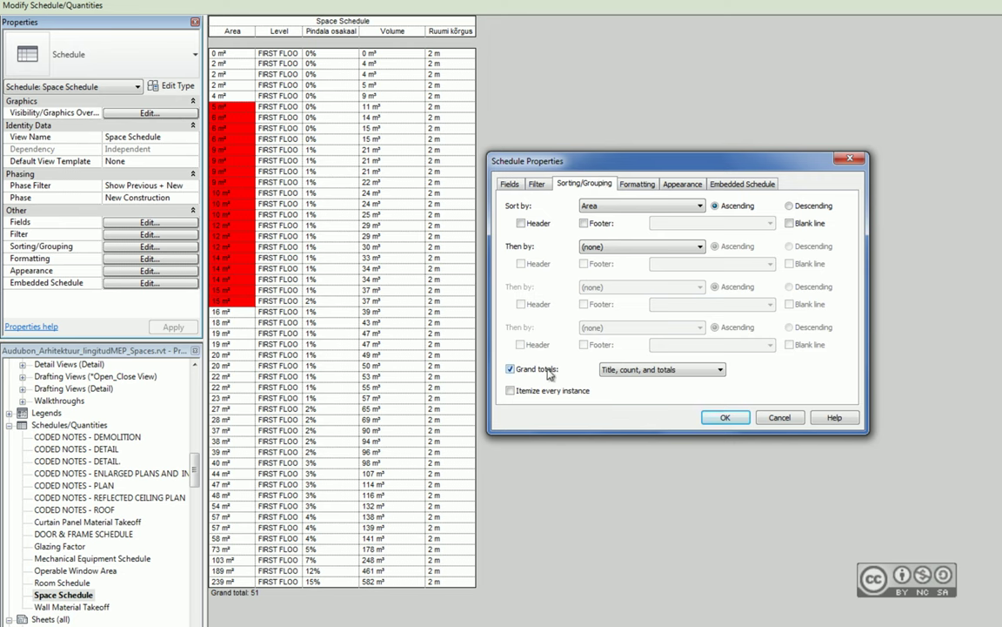
key("ctrl+Tab")
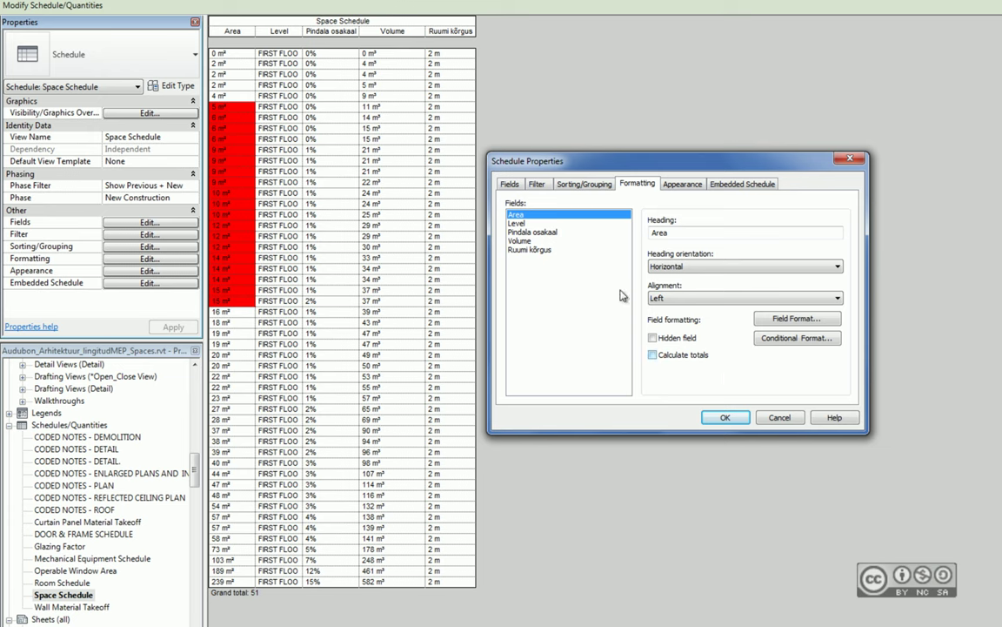
left_click(653, 355)
left_click(585, 184)
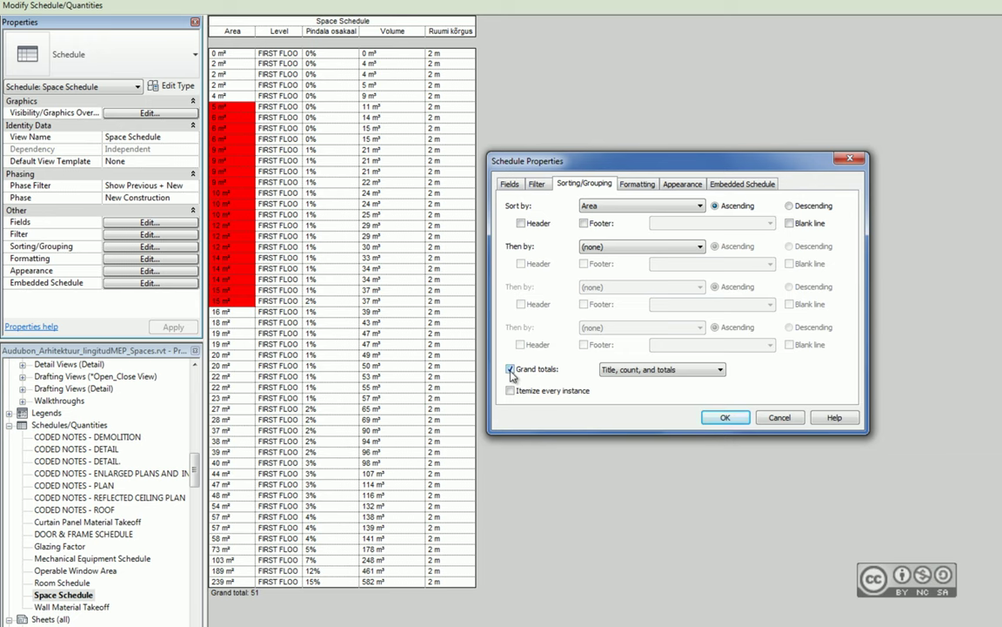
left_click(725, 417)
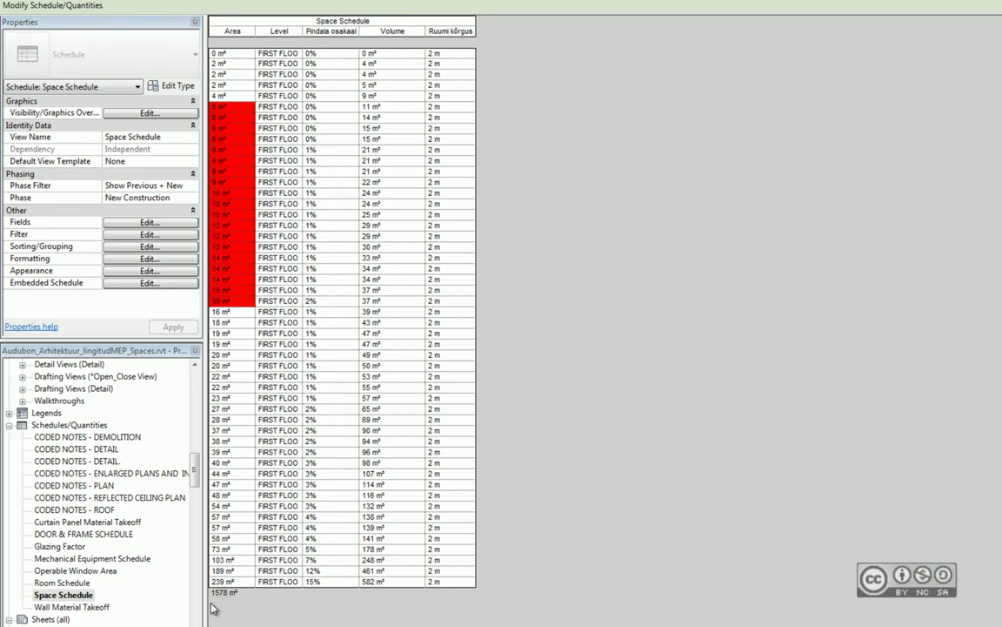
Step: Hide the Ruumi kõrgus field in Formatting, then reopen the schedule's appearance settings
left_click(149, 258)
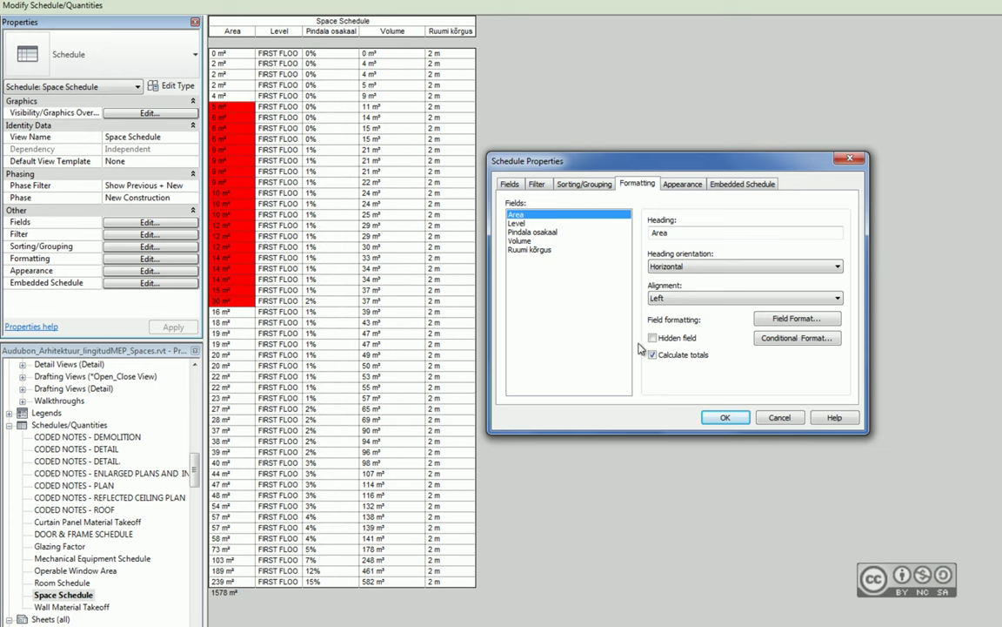
left_click(522, 250)
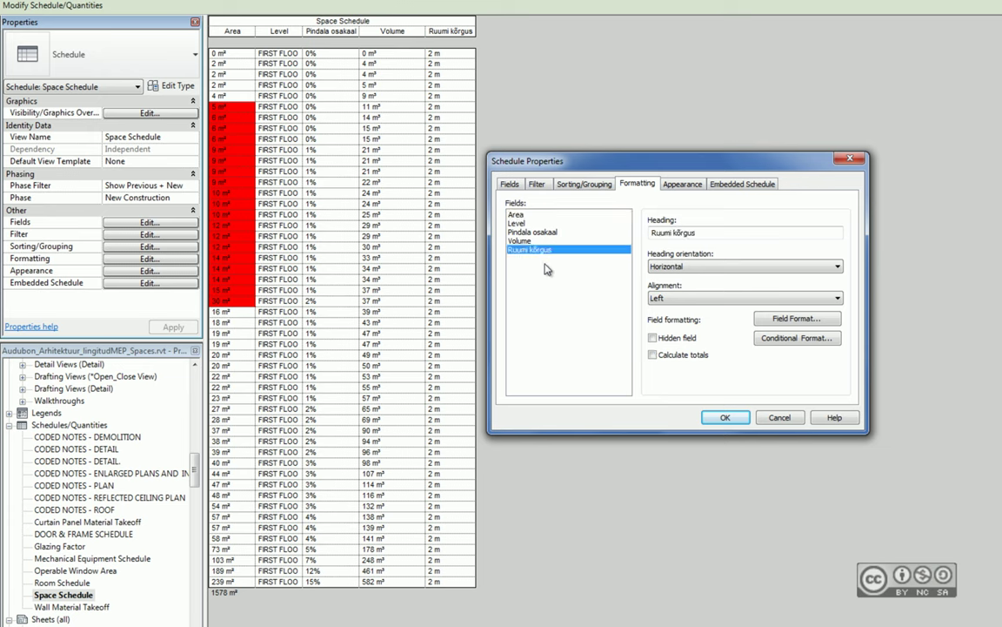
left_click(653, 337)
left_click(723, 418)
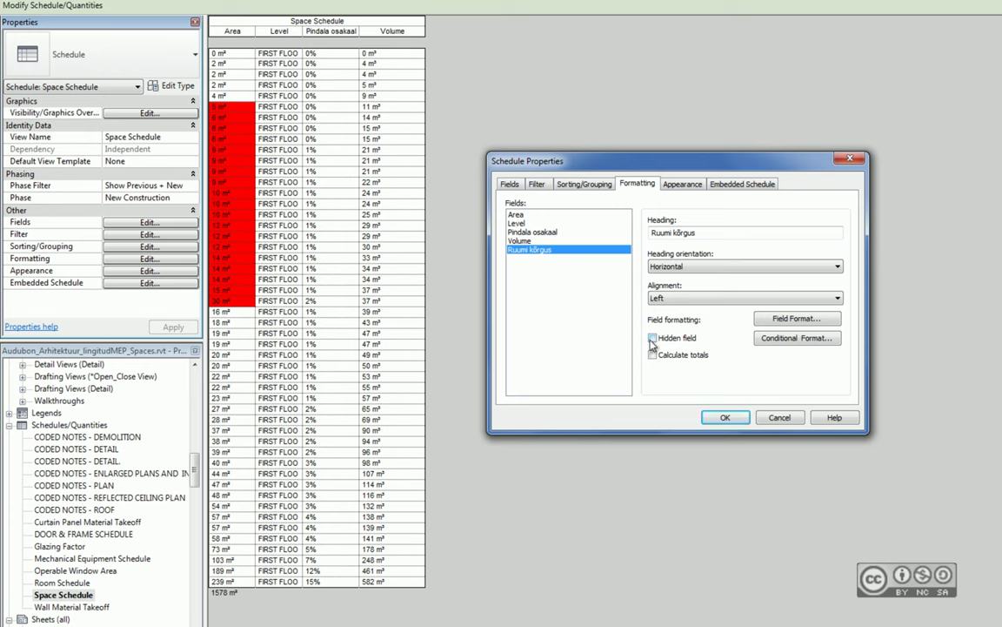
left_click(683, 183)
Step: Keep Thin Lines as the grid line style and close the schedule properties
left_click(591, 487)
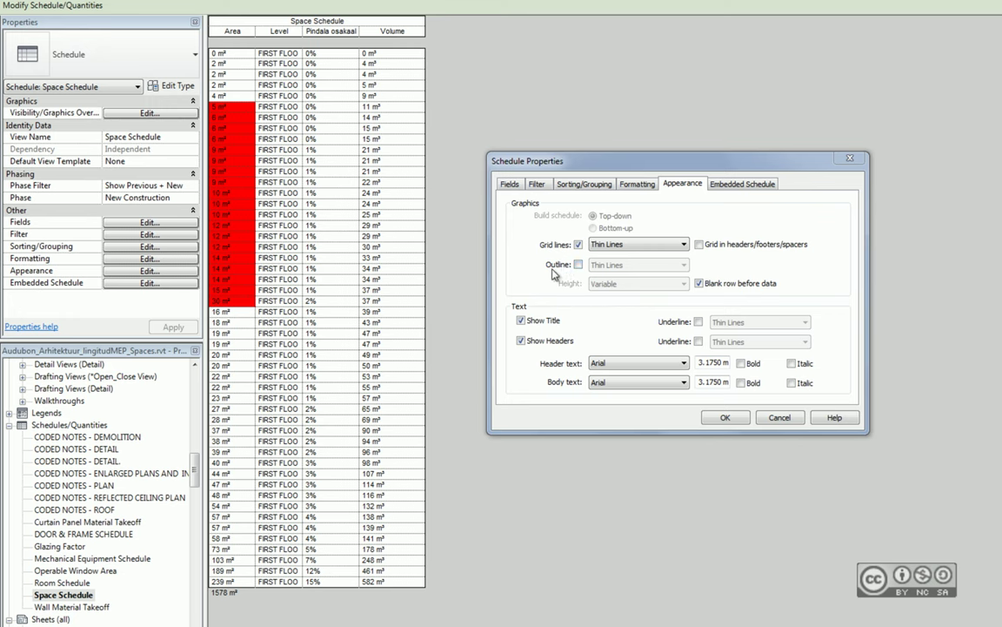
left_click(616, 244)
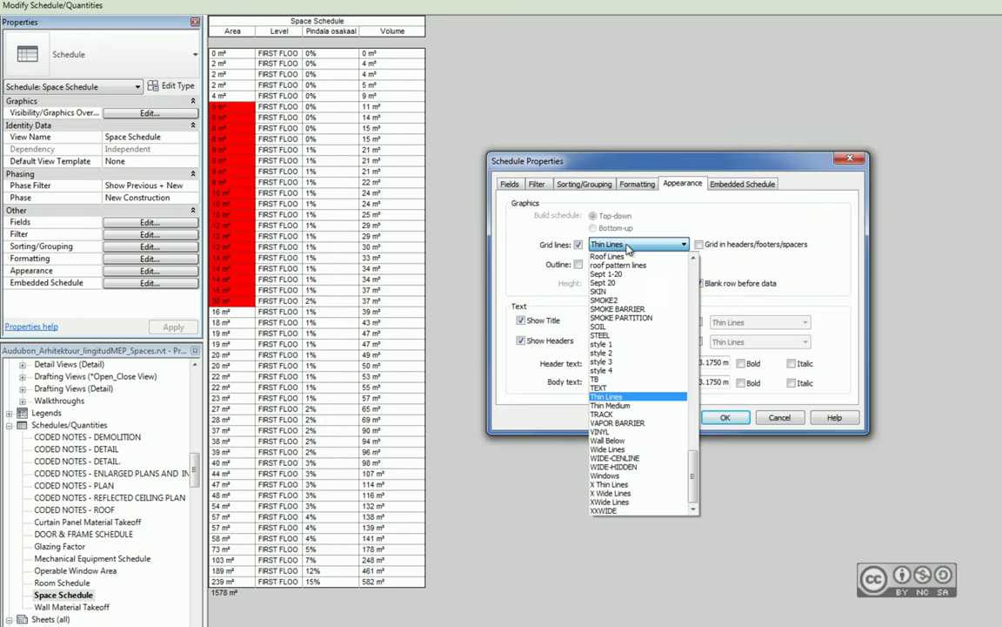
left_click(628, 248)
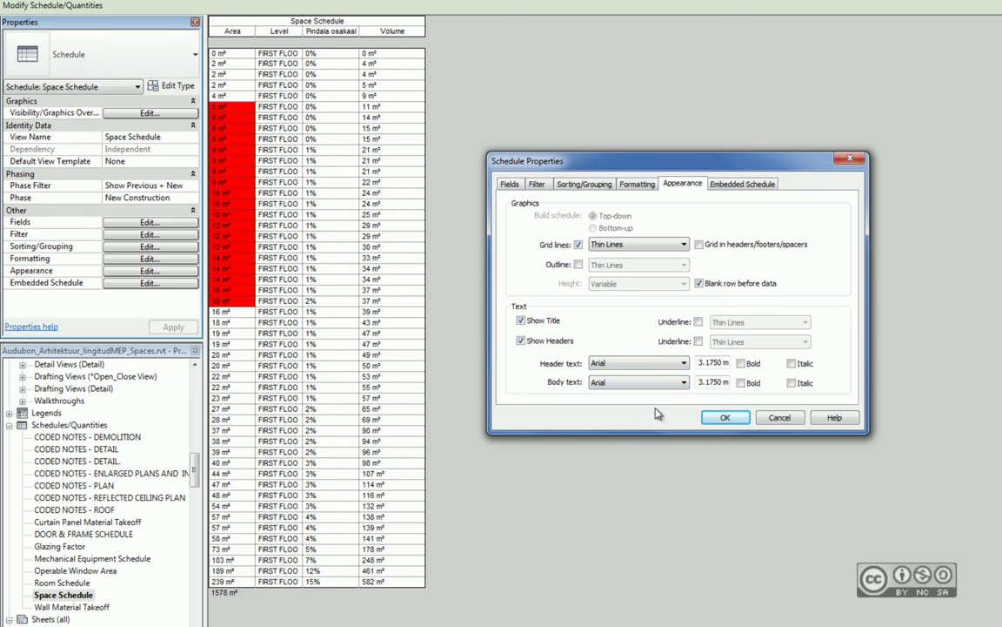
left_click(727, 419)
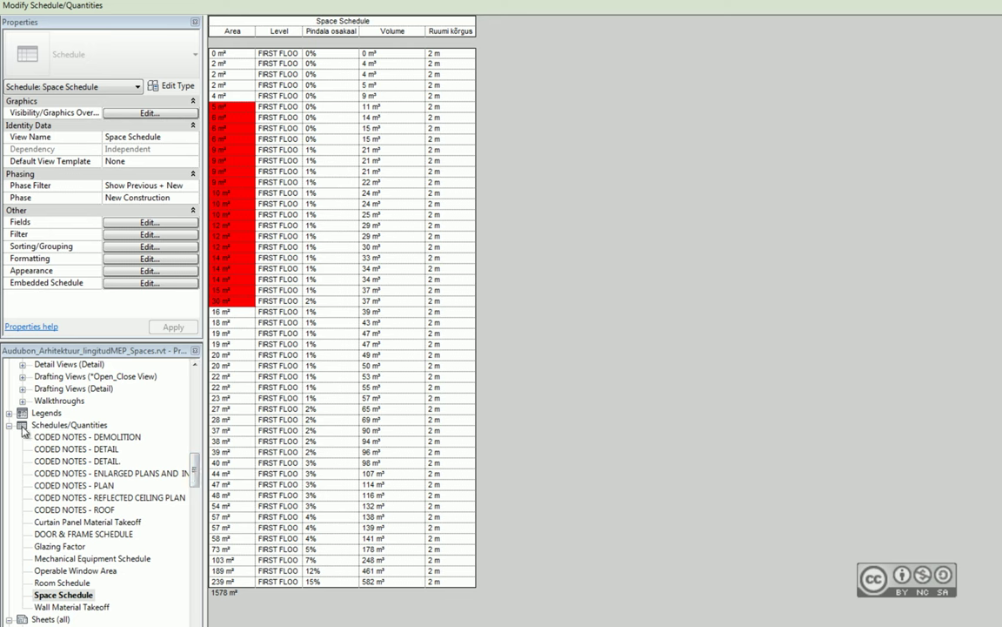
left_click(74, 425)
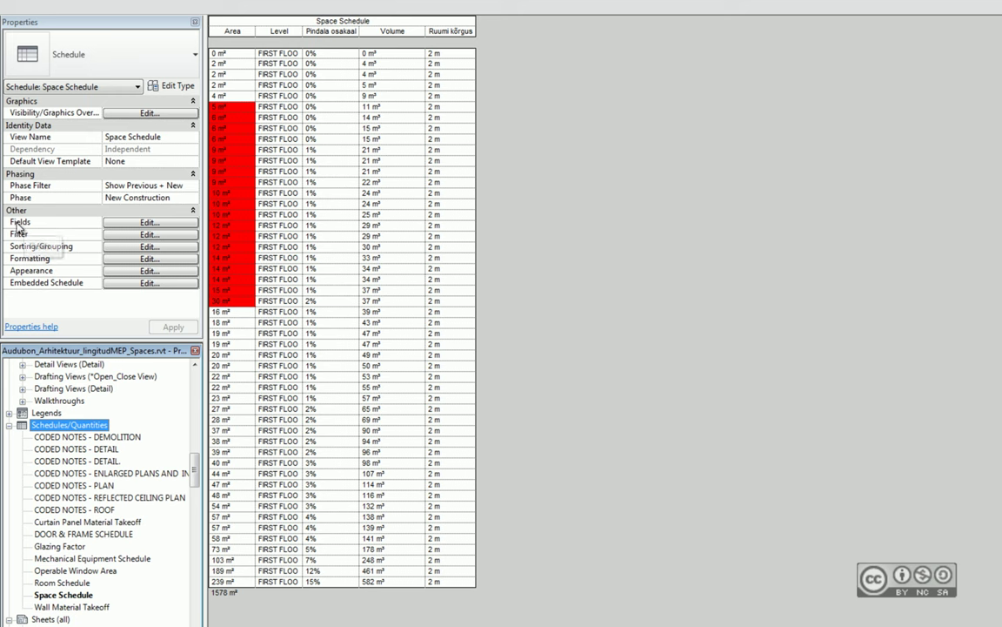
left_click(121, 226)
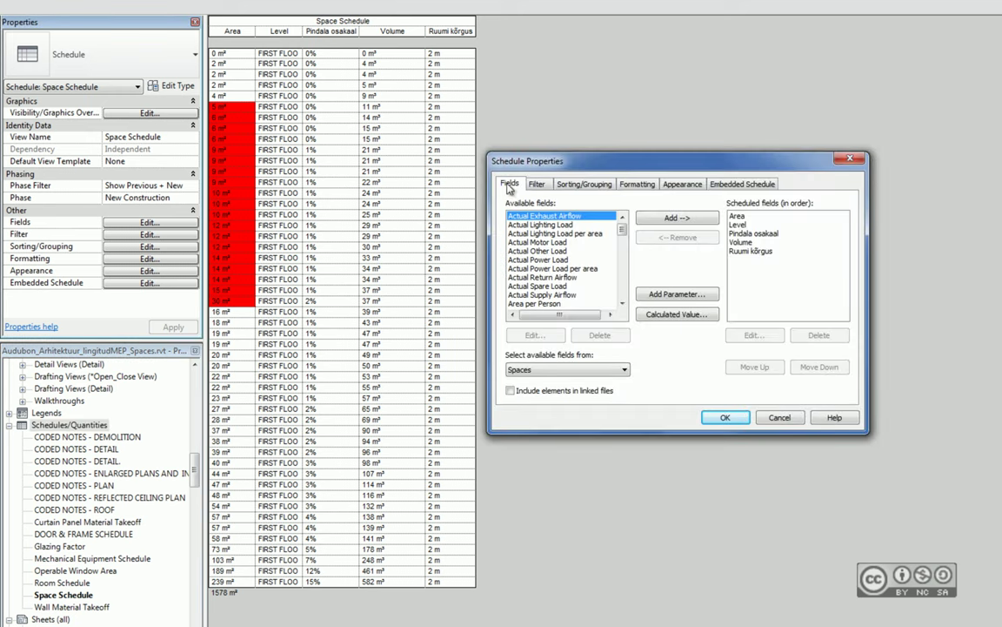
key("Escape")
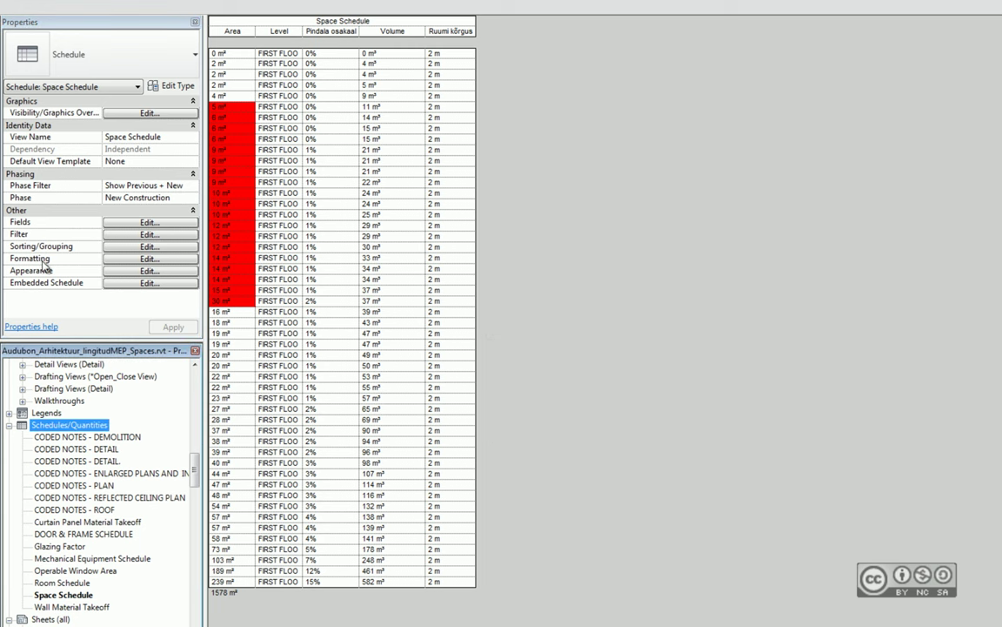
left_click(150, 259)
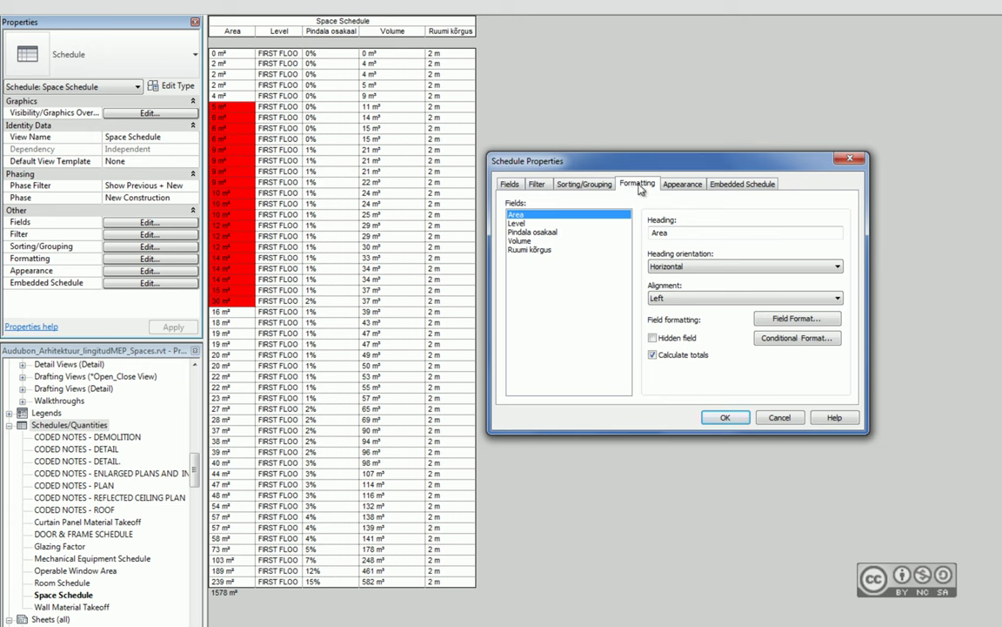
left_click(584, 184)
left_click(536, 184)
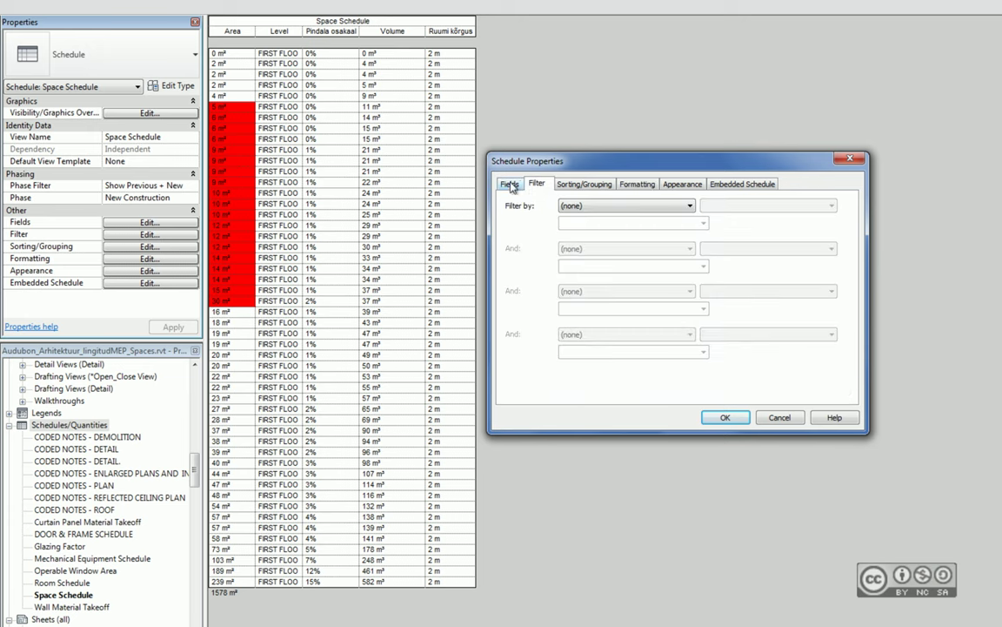
left_click(510, 185)
left_click(636, 184)
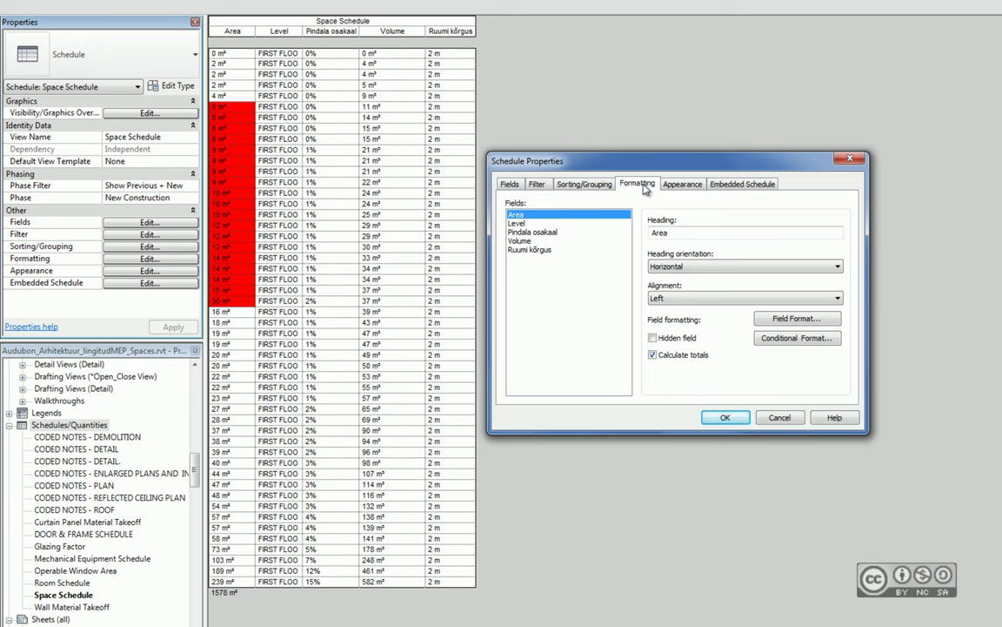
left_click(511, 185)
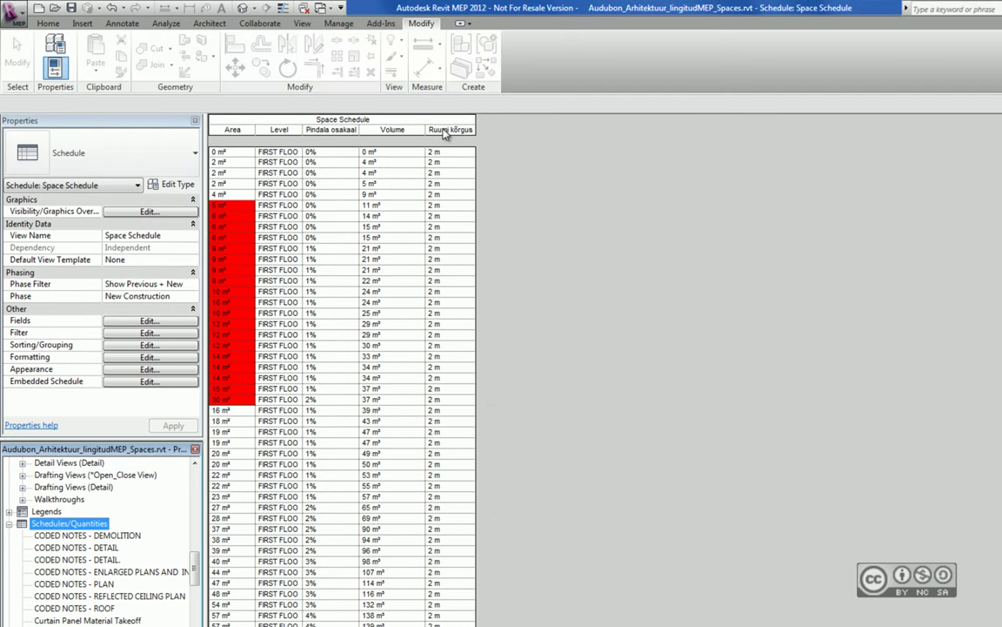
Step: Hide and then unhide the Ruumi kõrgus column, then select cells in the 19 m² row
left_click(422, 129)
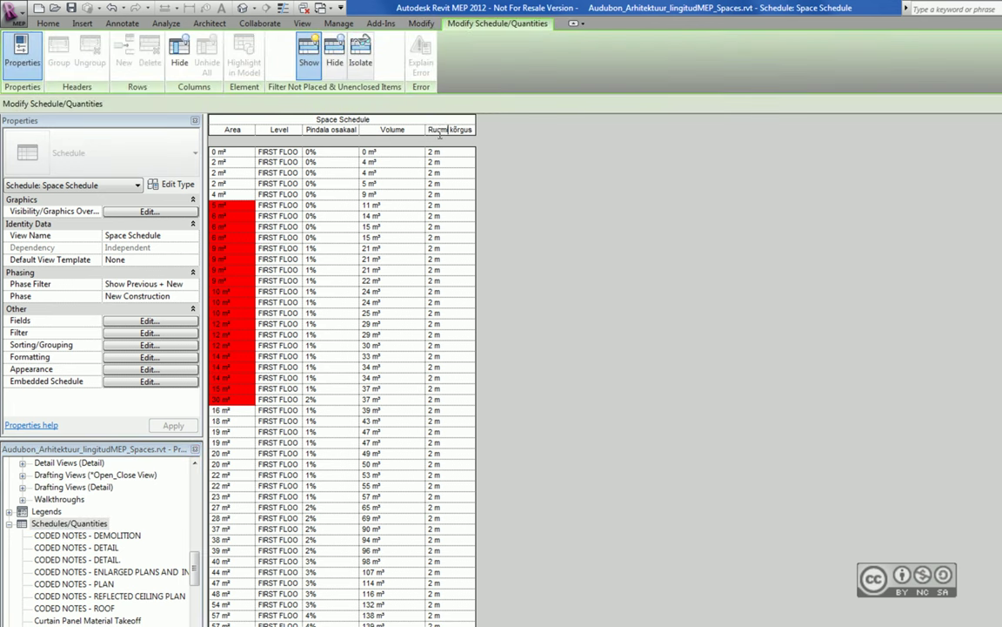
type("i")
left_click(448, 129)
left_click(451, 129)
left_click(177, 52)
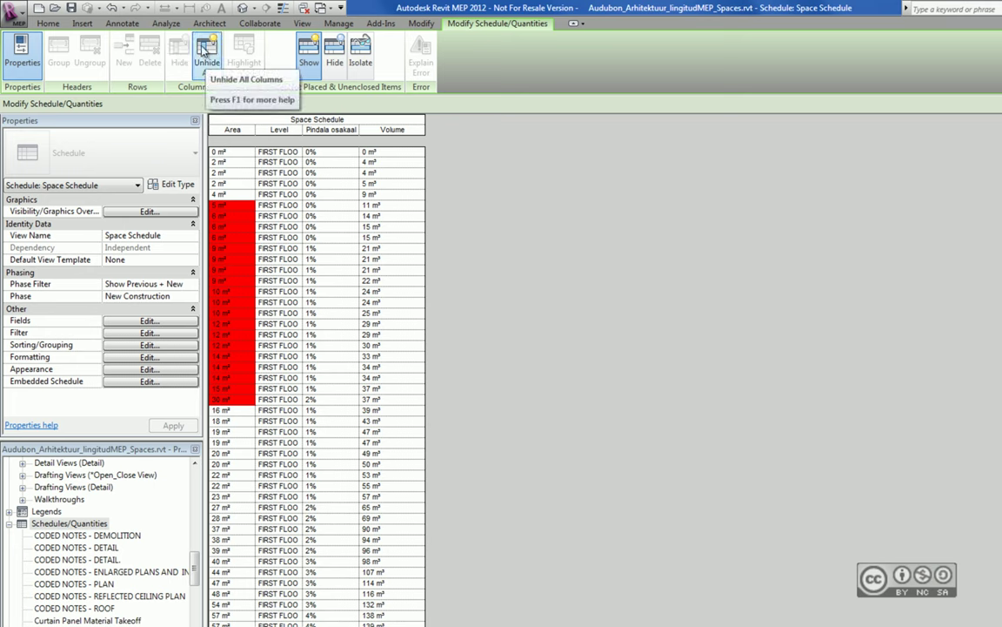
left_click(206, 52)
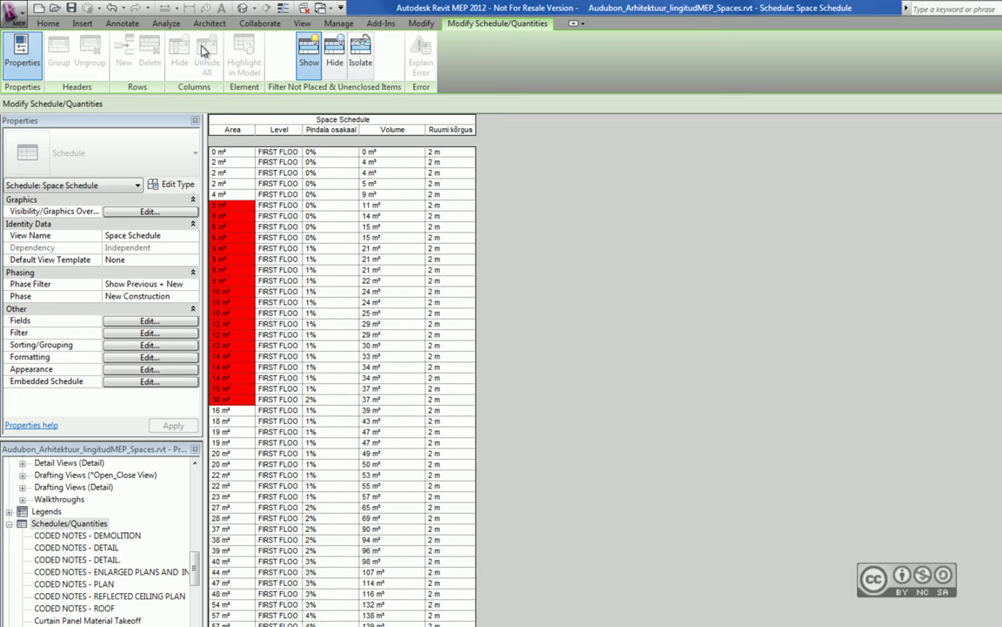
left_click(235, 433)
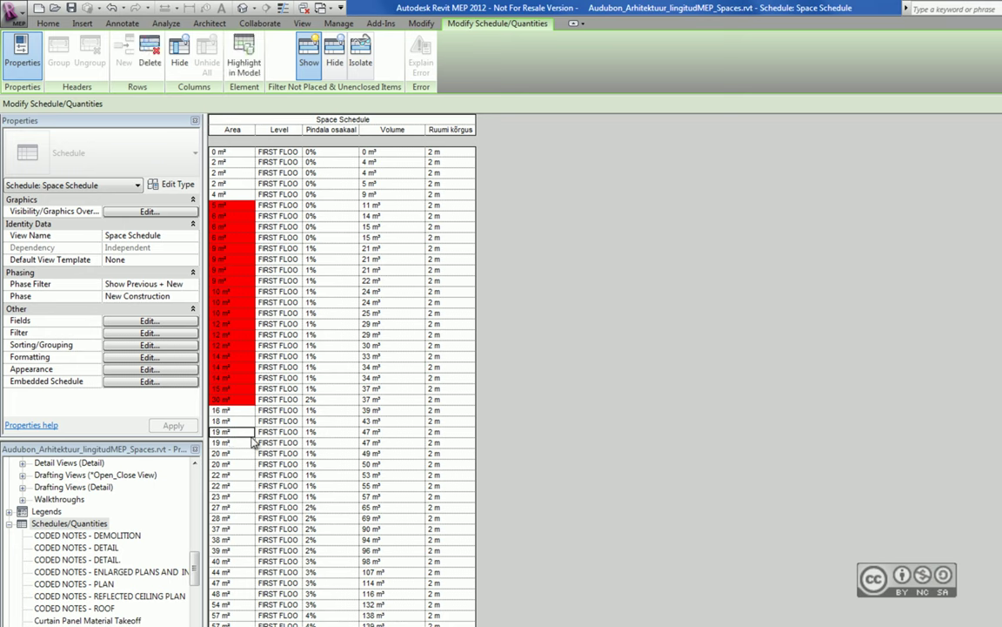
left_click(300, 434)
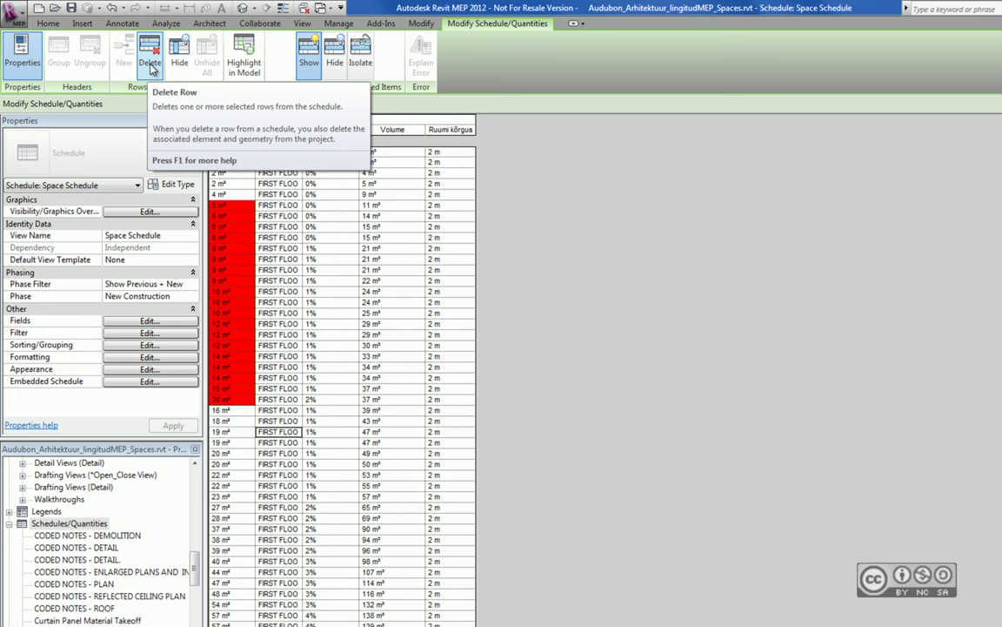
left_click(228, 431)
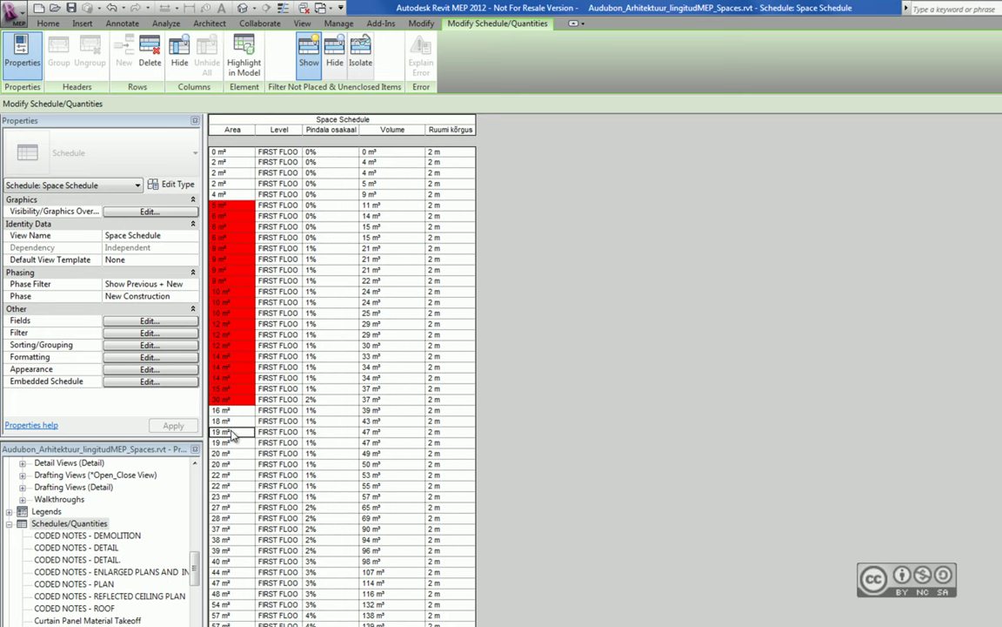
left_click(232, 128)
Step: Rename the Area column header to Pindala
double_click(232, 129)
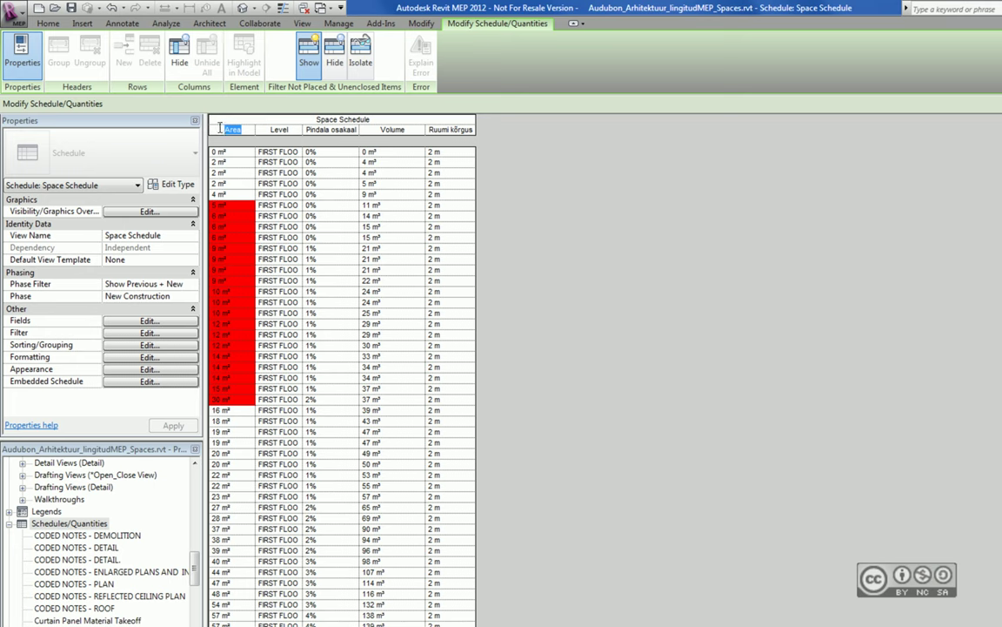
type("Pindala")
key("Return")
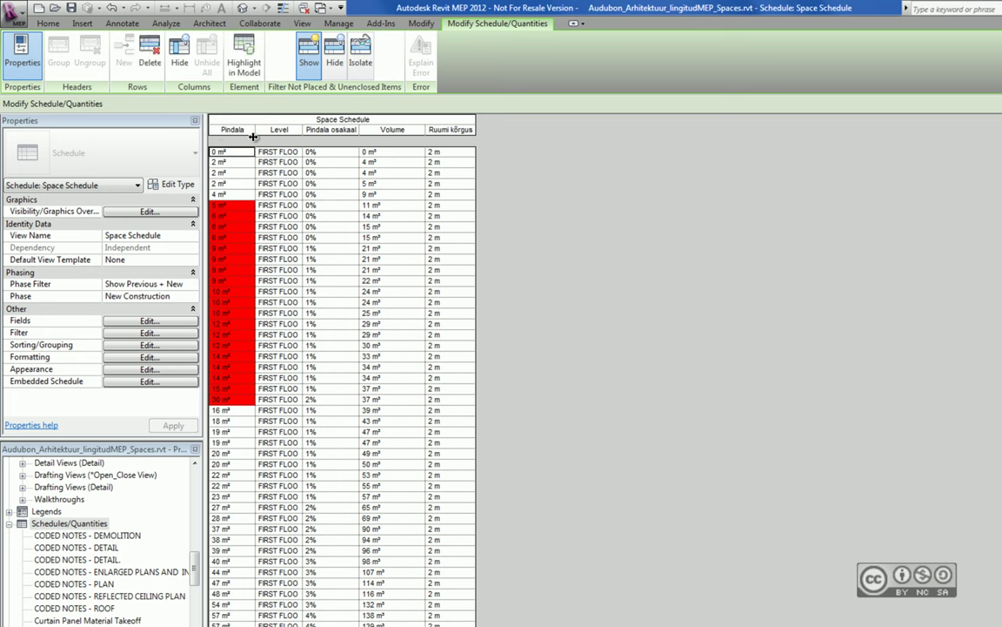
Step: Rename the schedule title to Ruumide spets
double_click(316, 121)
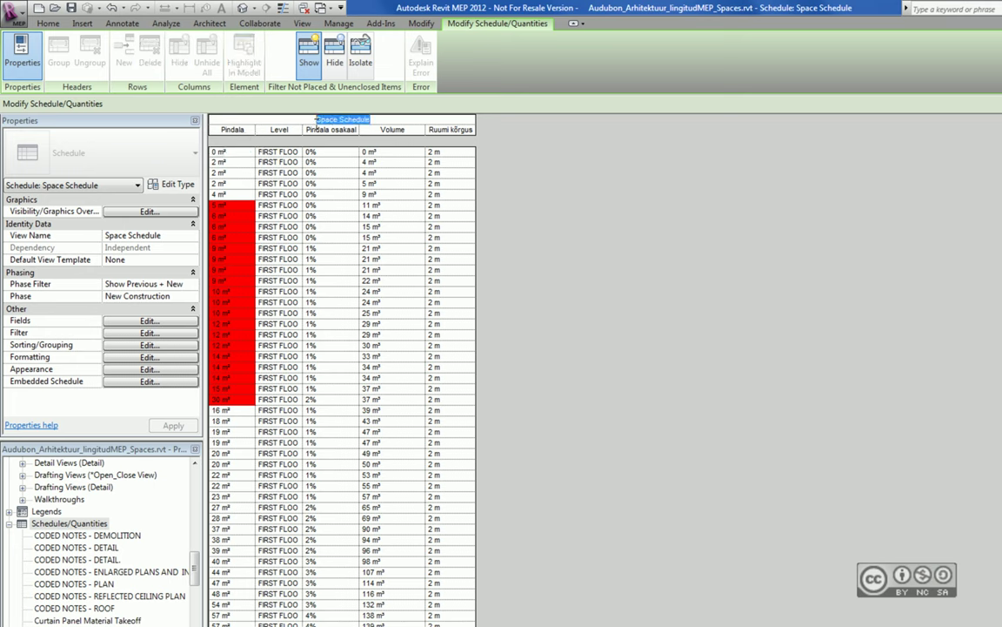
type("Ruumide spets")
key("Return")
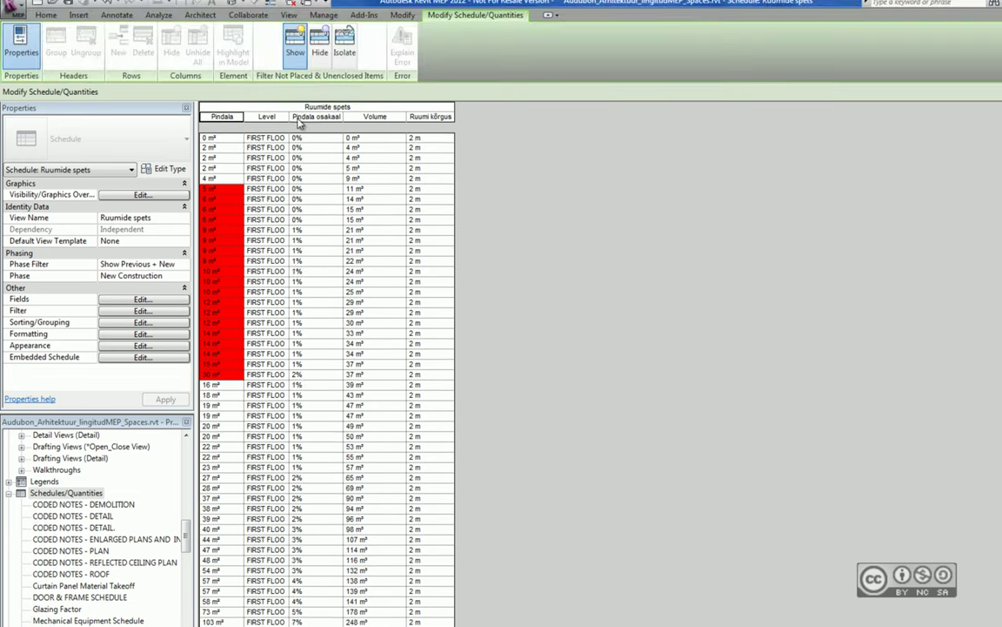
Step: Group Volume and Ruumi kõrgus under a Maht header, ungroup it, then select door 108B's Frame Det cell
left_click(420, 124)
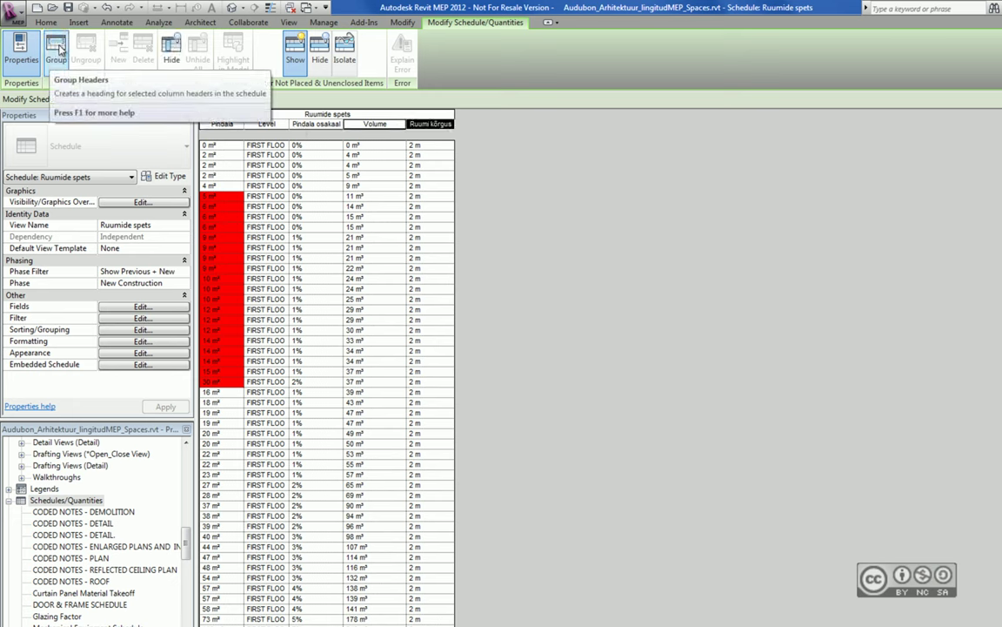
left_click(56, 56)
left_click(412, 123)
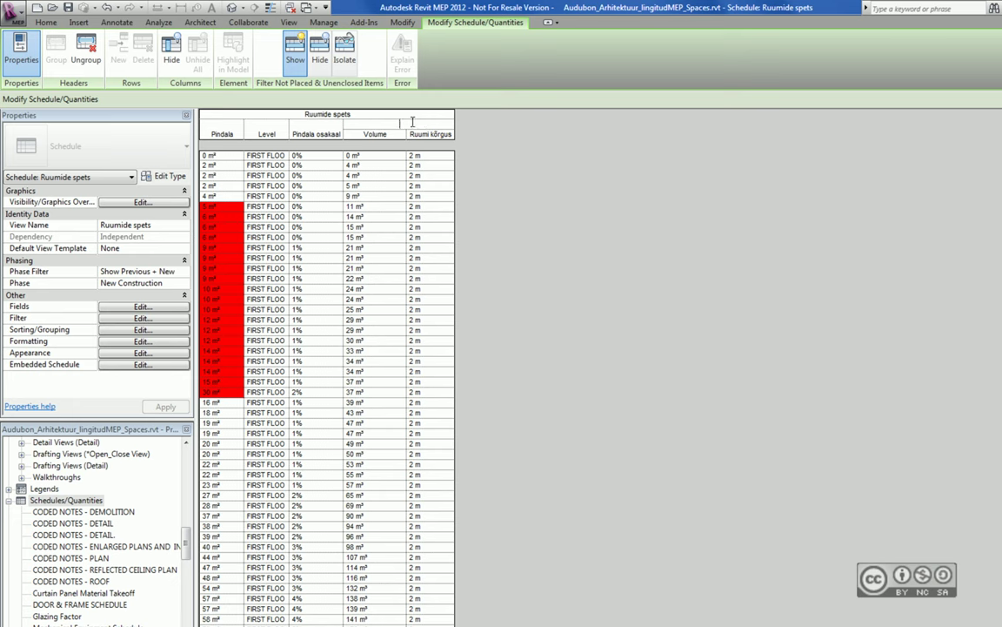
type("Maht")
key("Return")
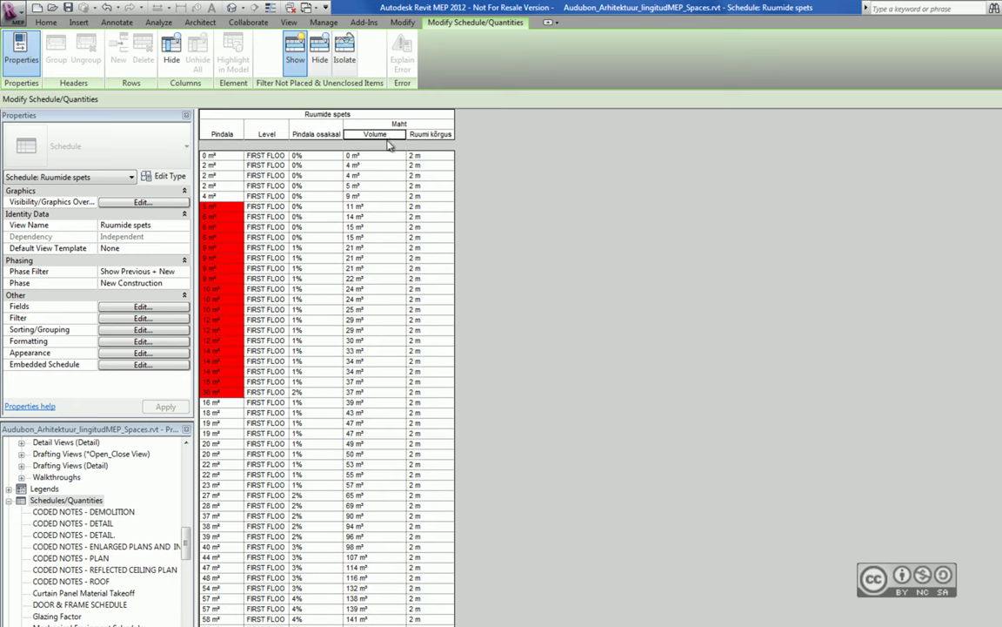
left_click(398, 125)
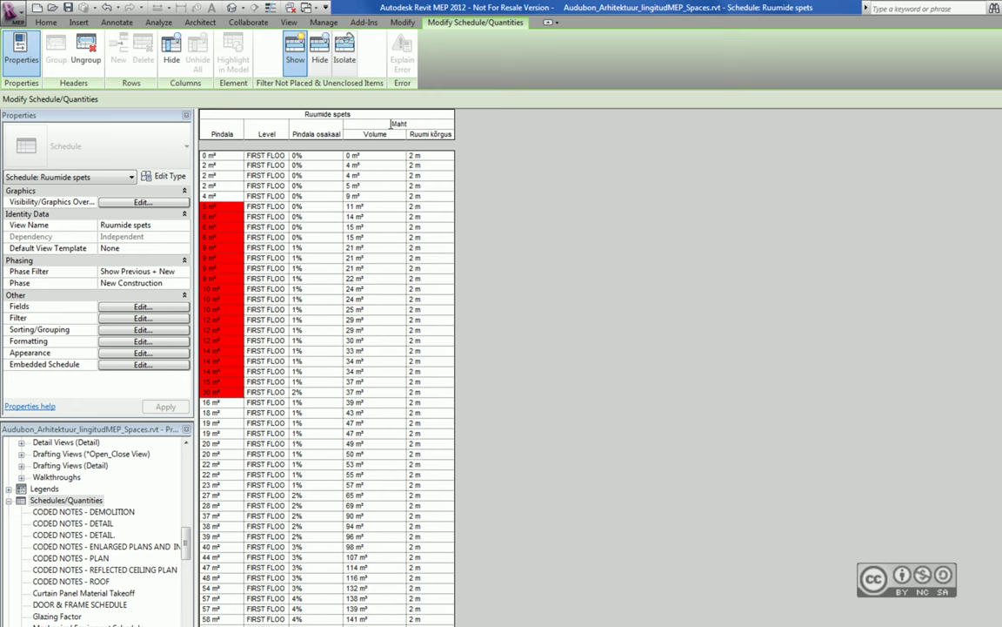
left_click(85, 51)
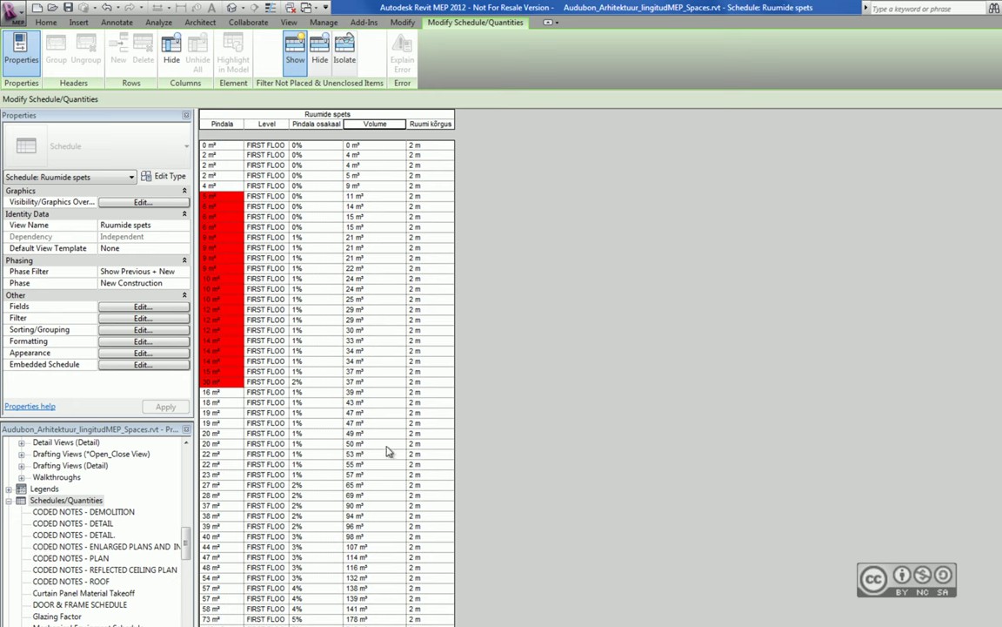
left_click(213, 444)
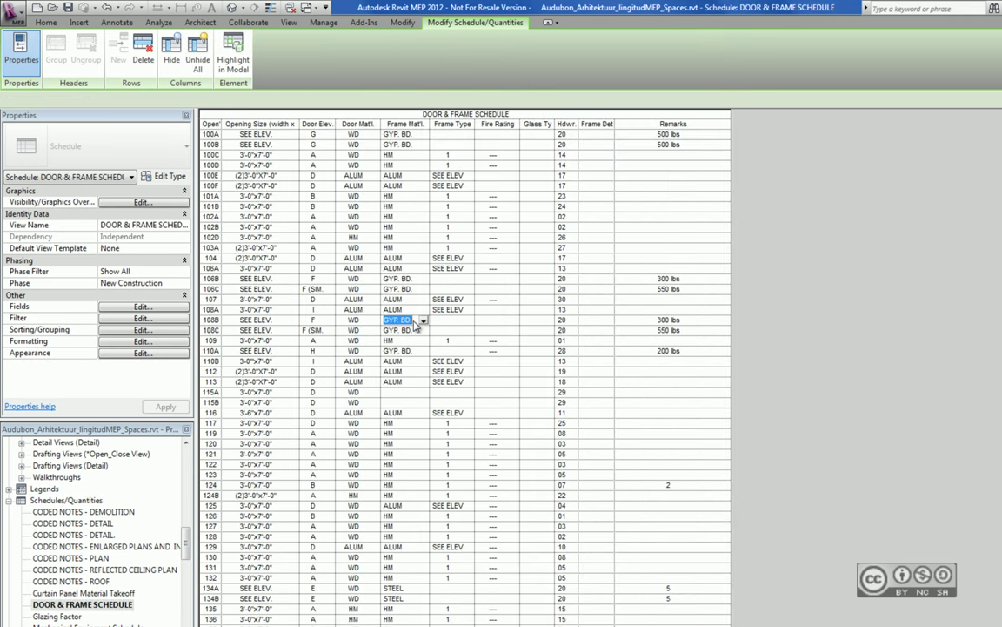
left_click(592, 320)
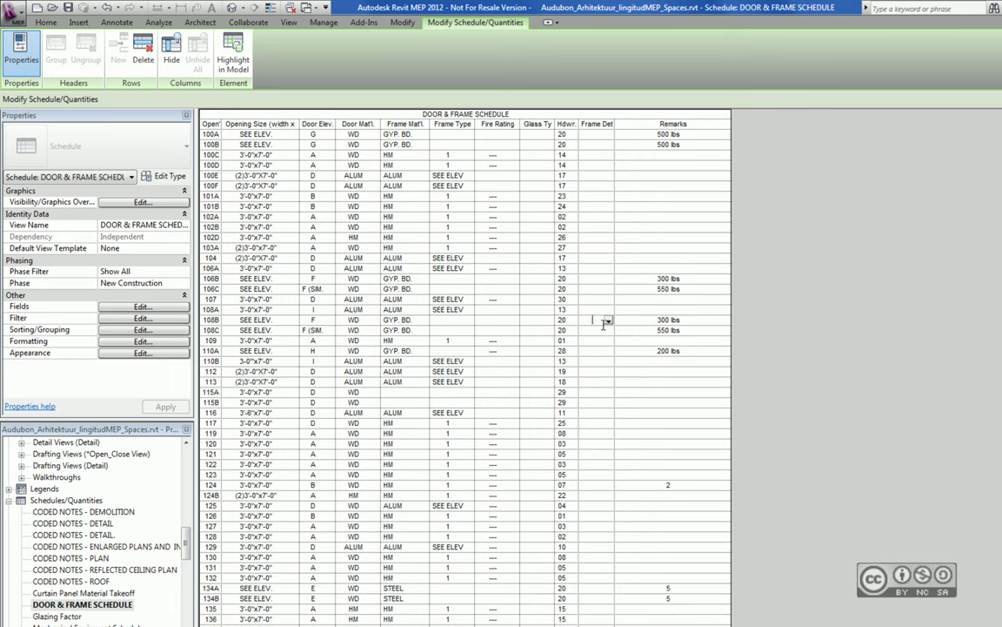
Step: Set Frame Det to a1 for doors 108B and 101A, then select the 24 m³ volume cell
type("a1")
left_click(606, 196)
left_click(608, 197)
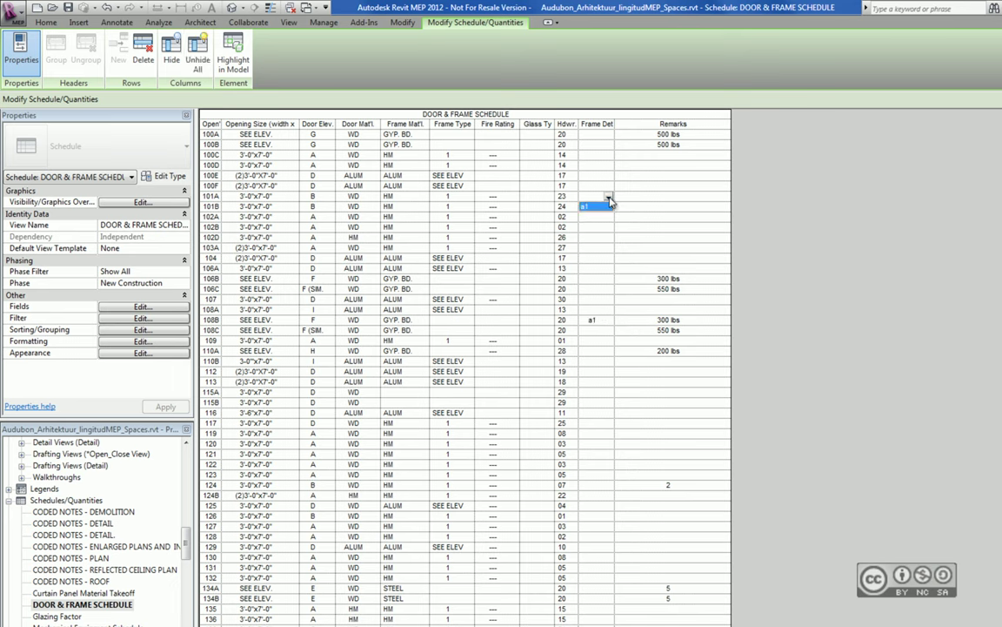
left_click(598, 209)
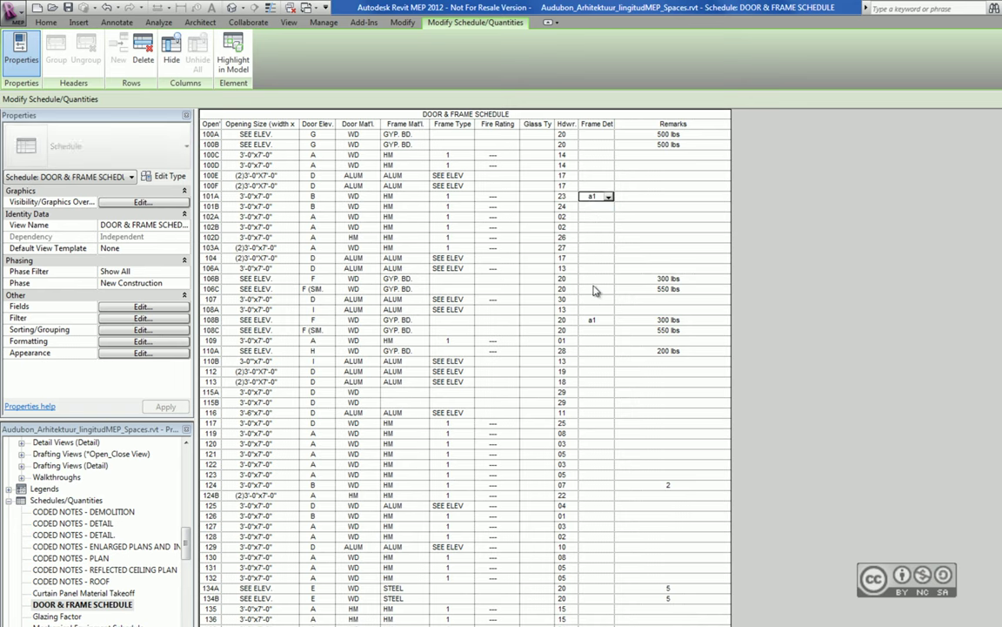
key("ctrl+Tab")
left_click(378, 281)
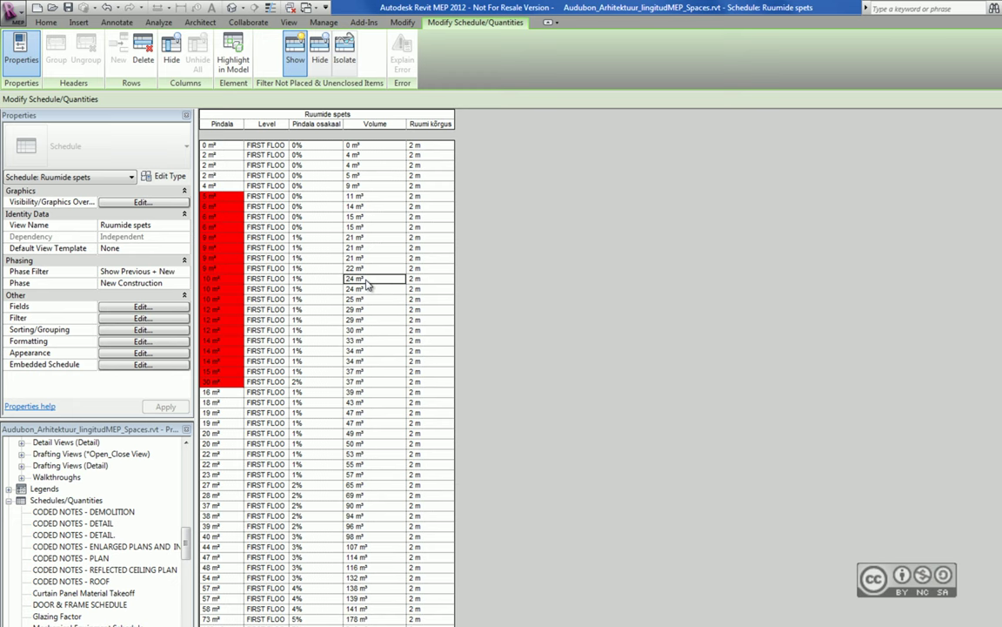
left_click(259, 280)
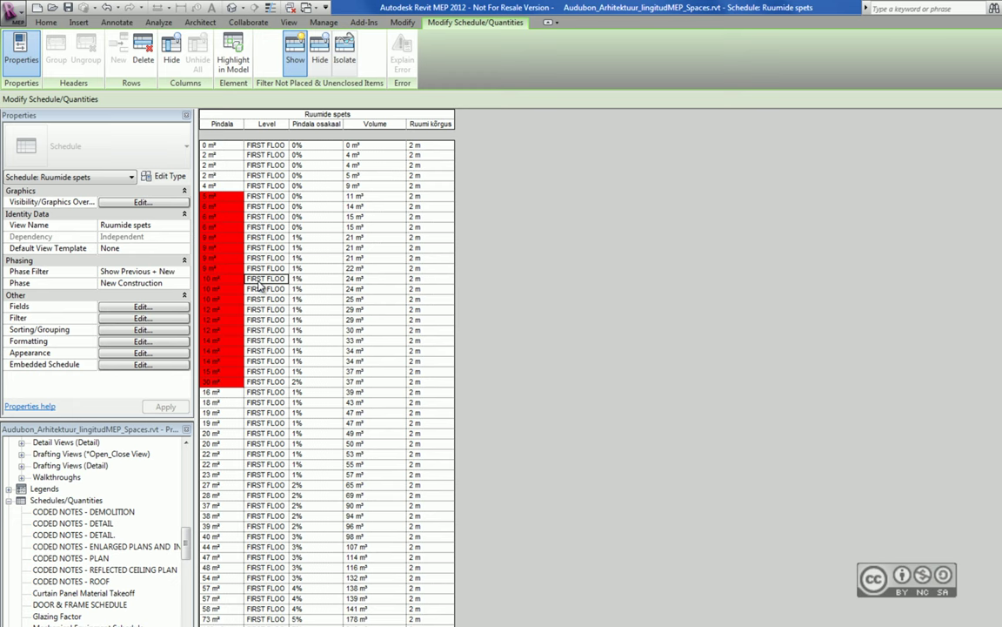
left_click(266, 414)
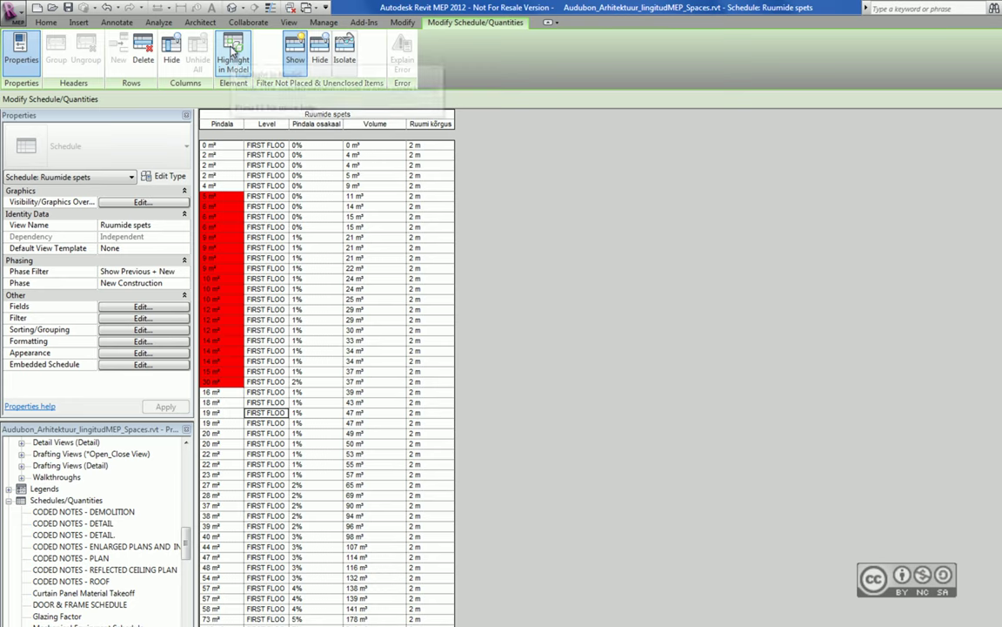
left_click(233, 51)
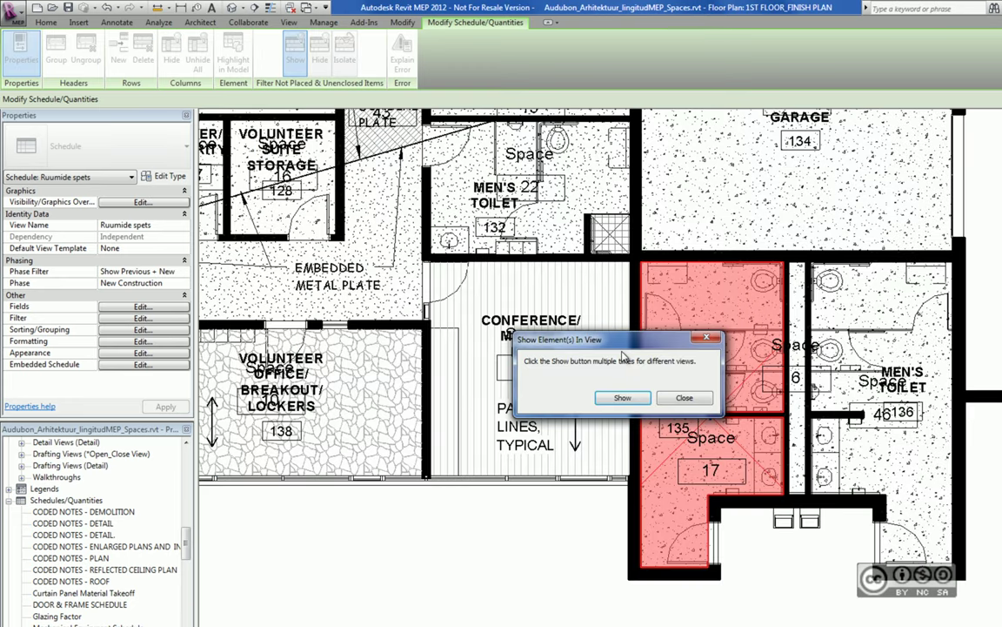
left_click_drag(633, 269, 502, 301)
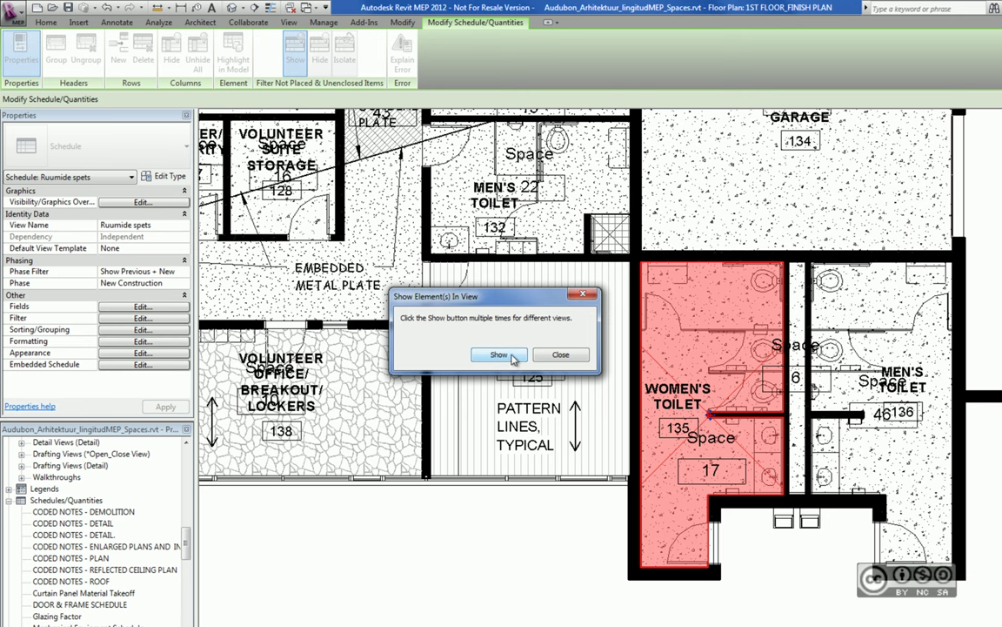
left_click(513, 355)
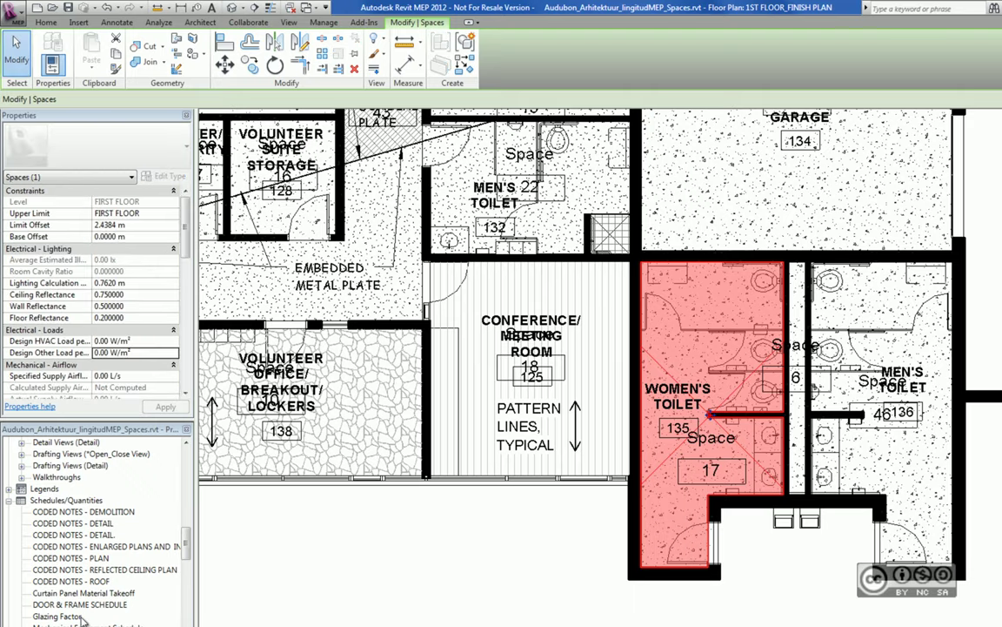
key("ctrl+Tab")
left_click(267, 414)
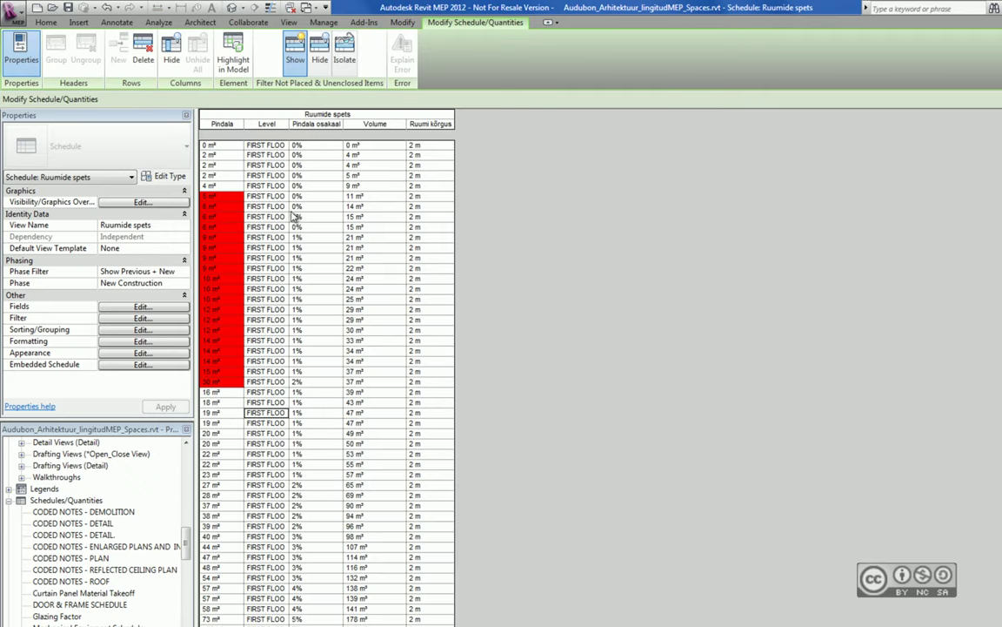
Step: Clear door 108B's Frame Det value and re-enter a1
left_click(232, 54)
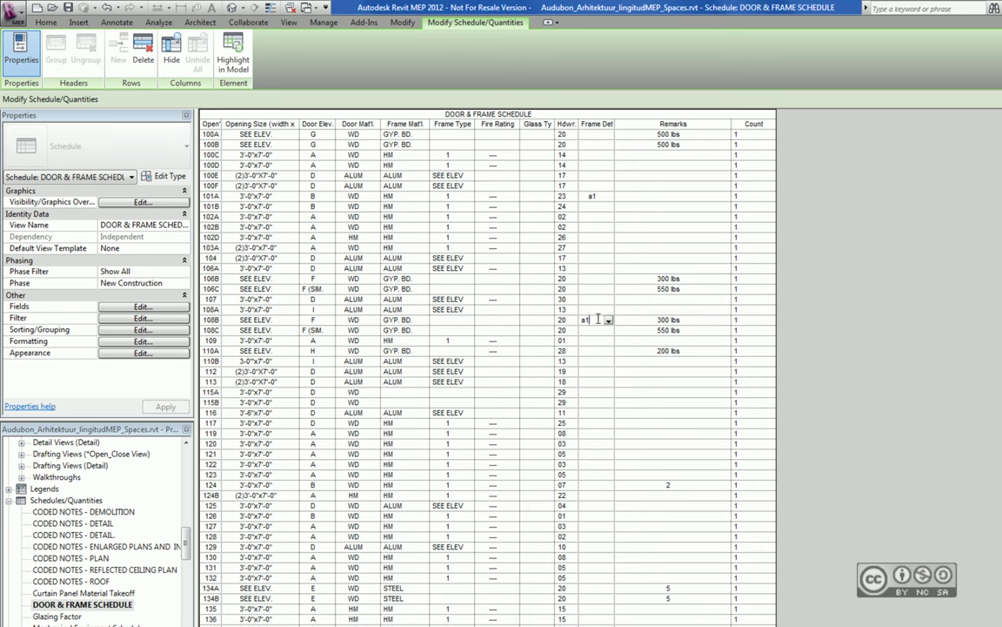
key("BackSpace")
key("BackSpace")
key("BackSpace")
key("BackSpace")
type("a1")
Step: Paste the Frame Det list a1, b1, c1 into a new Notepad document
double_click(583, 321)
key("super")
left_click(45, 344)
type("a1 b1 c1")
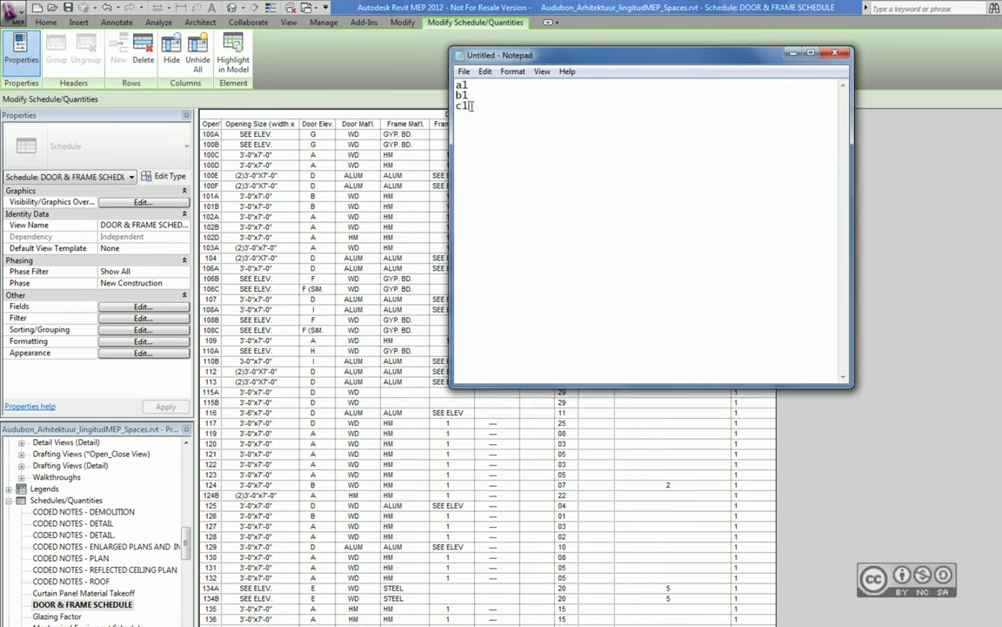